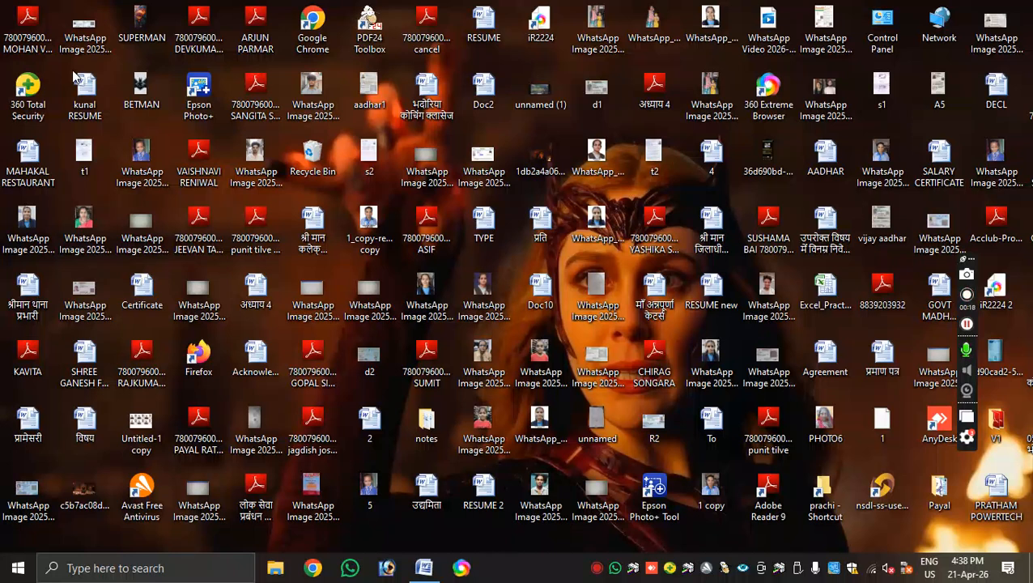
- Launch Microsoft Word with the winword run command and maximize its window
{"action": "key", "text": "super+r"}
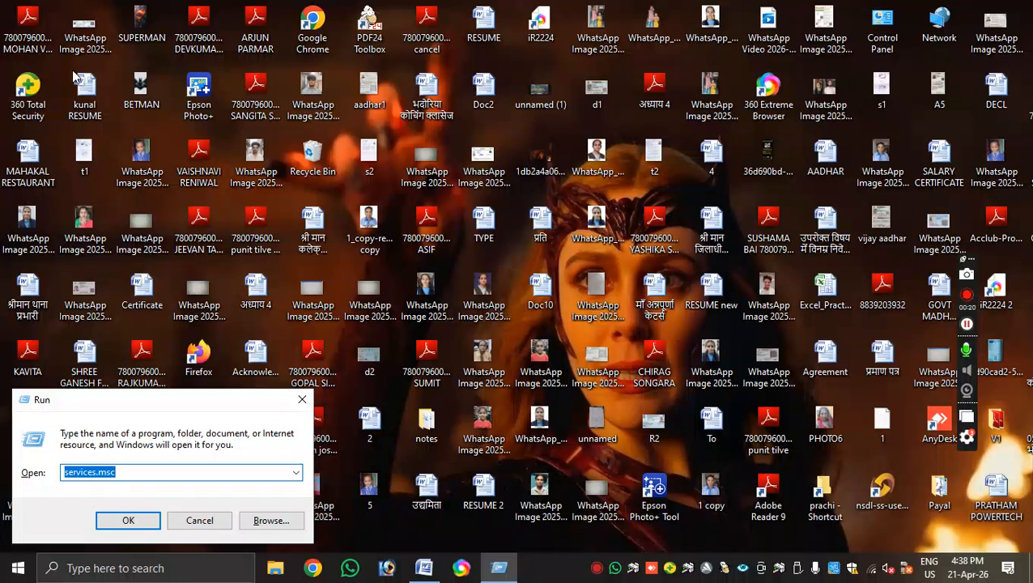
{"action": "type", "text": "wi"}
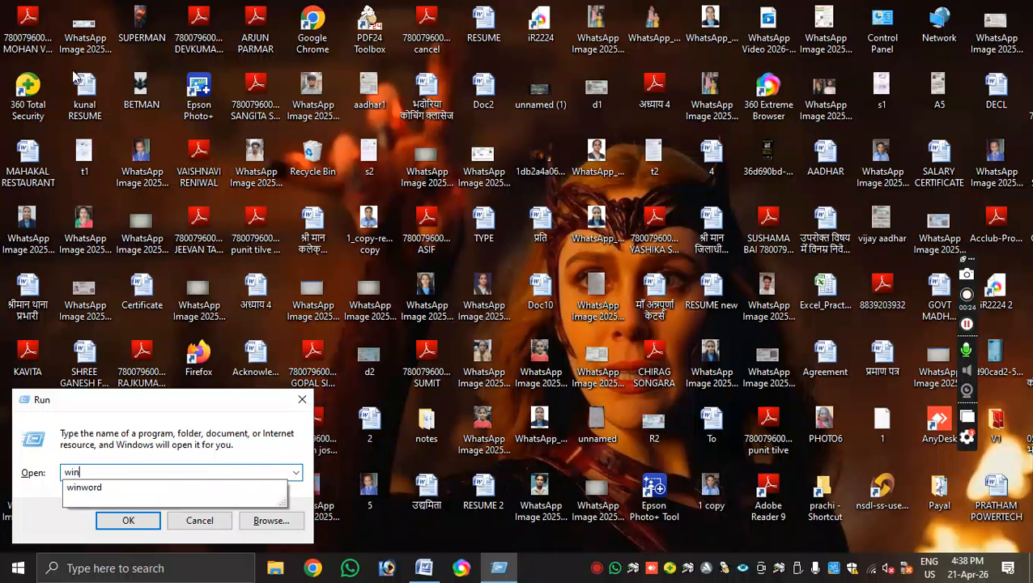
{"action": "type", "text": "n"}
{"action": "key", "text": "Down"}
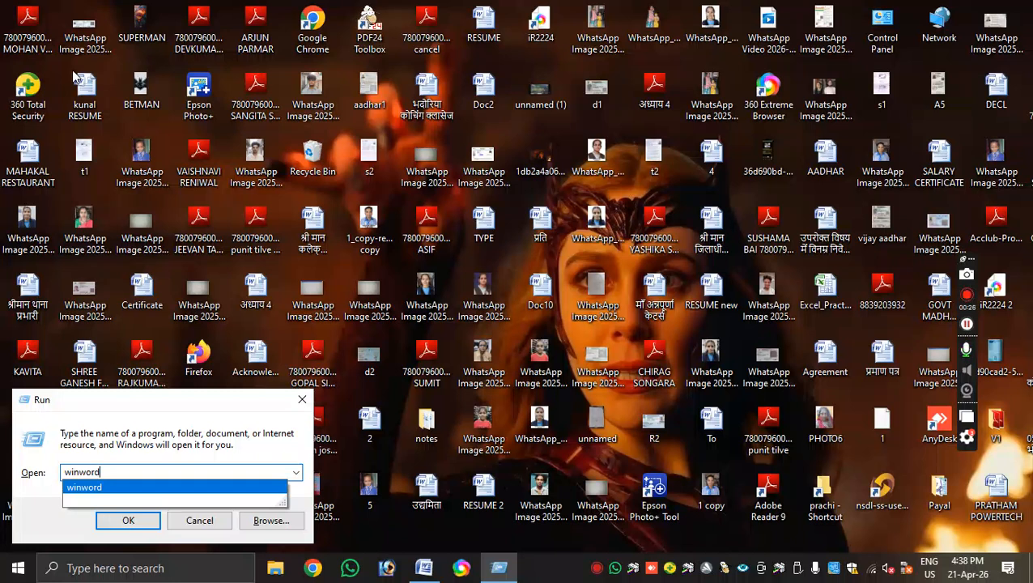
{"action": "key", "text": "Return"}
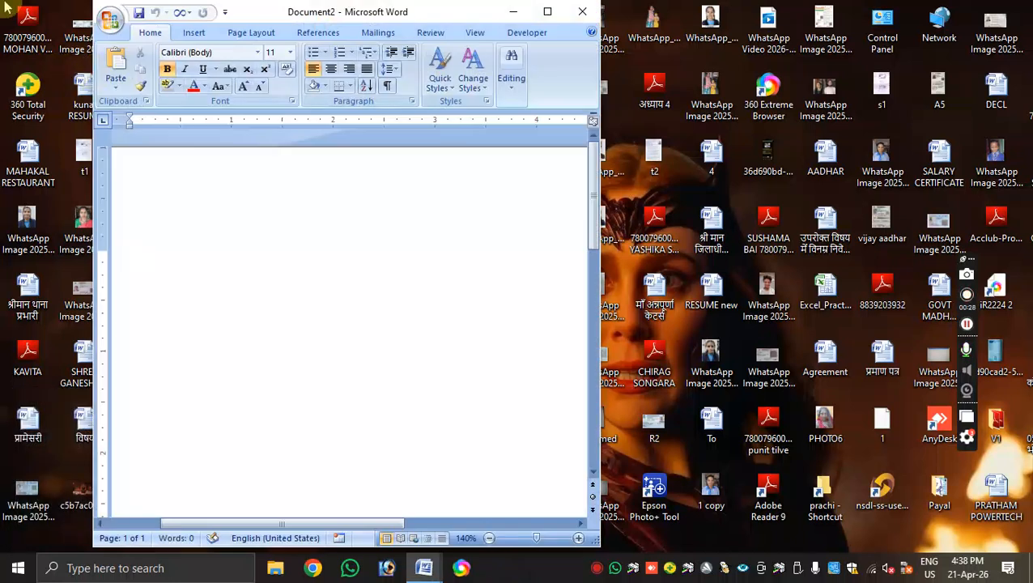
{"action": "left_click", "coordinate": [547, 14]}
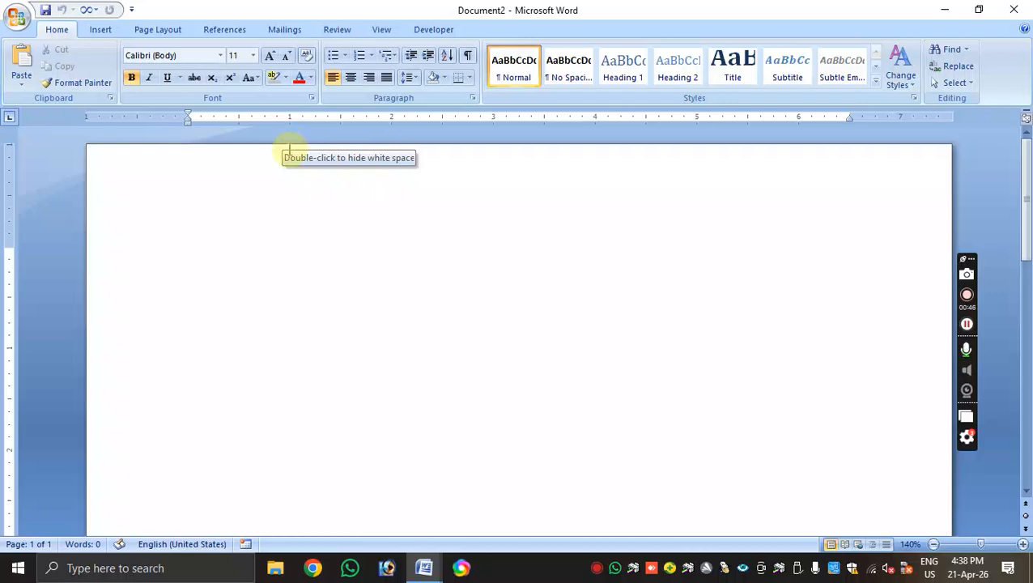
- Fill the blank document with sample paragraphs using the =rand() function
{"action": "type", "text": "=ra"}
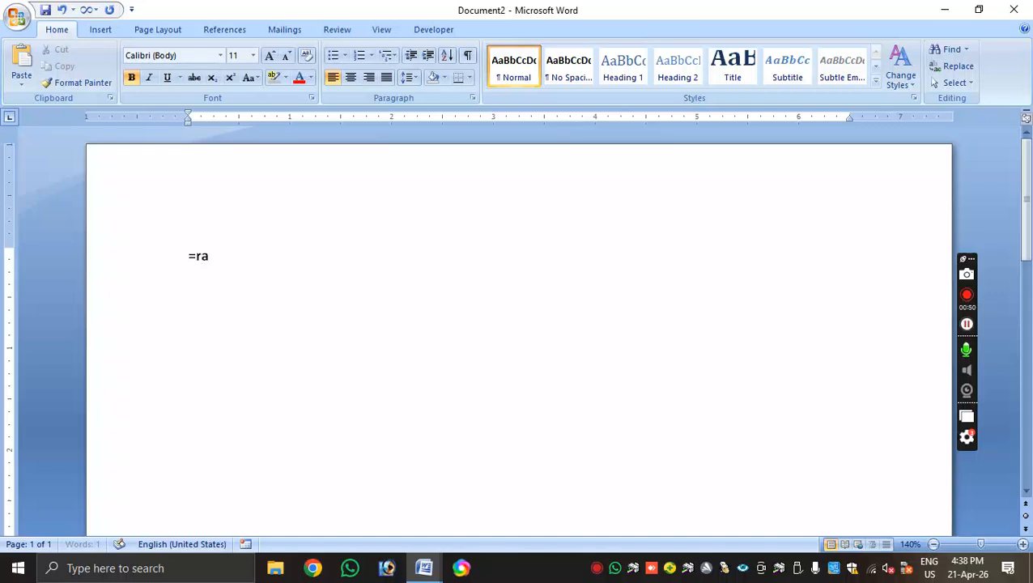
{"action": "type", "text": "nd()"}
{"action": "key", "text": "Return"}
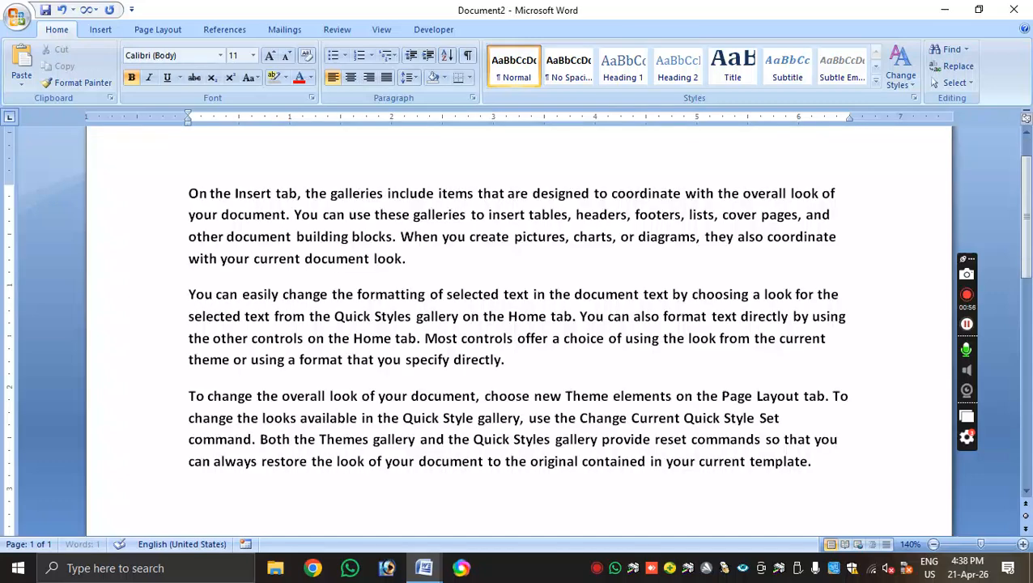
- Remove the bold formatting from all the sample text
{"action": "scroll", "coordinate": [391, 317], "scroll_direction": "up", "scroll_amount": 1}
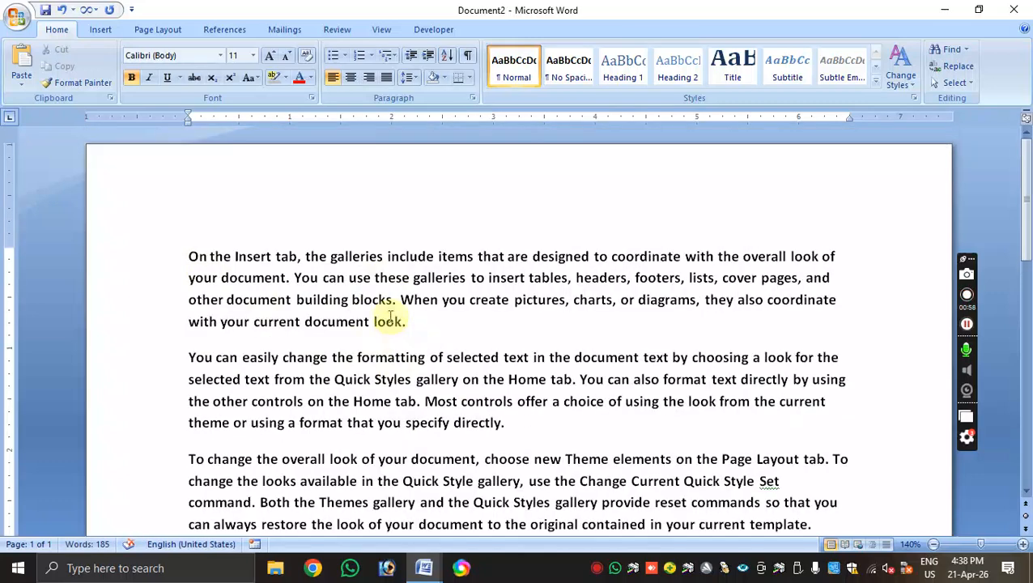
{"action": "left_click_drag", "start_coordinate": [190, 256], "coordinate": [854, 522]}
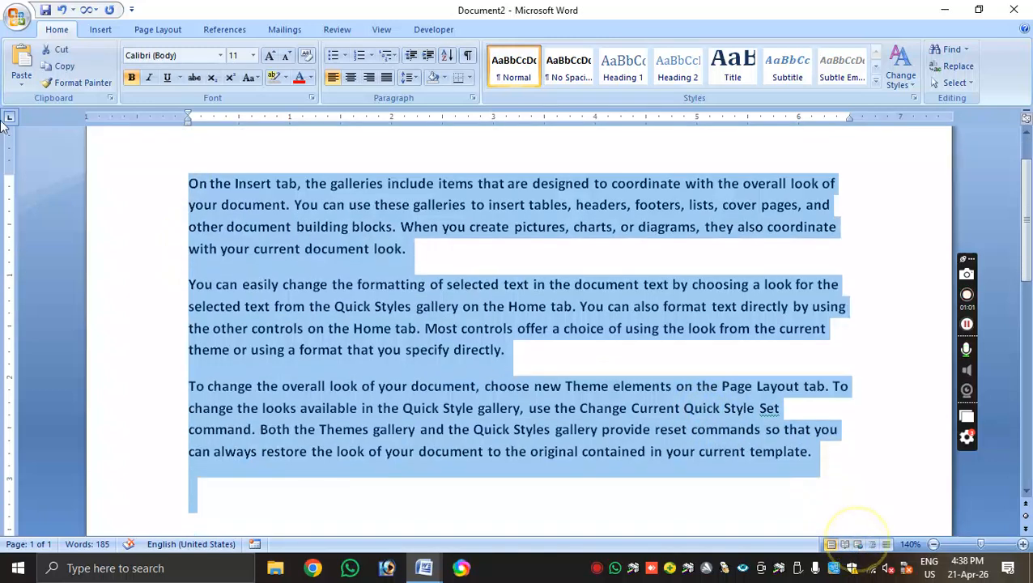
{"action": "left_click", "coordinate": [132, 76]}
{"action": "left_click", "coordinate": [240, 252]}
{"action": "scroll", "coordinate": [315, 308], "scroll_direction": "up", "scroll_amount": 1}
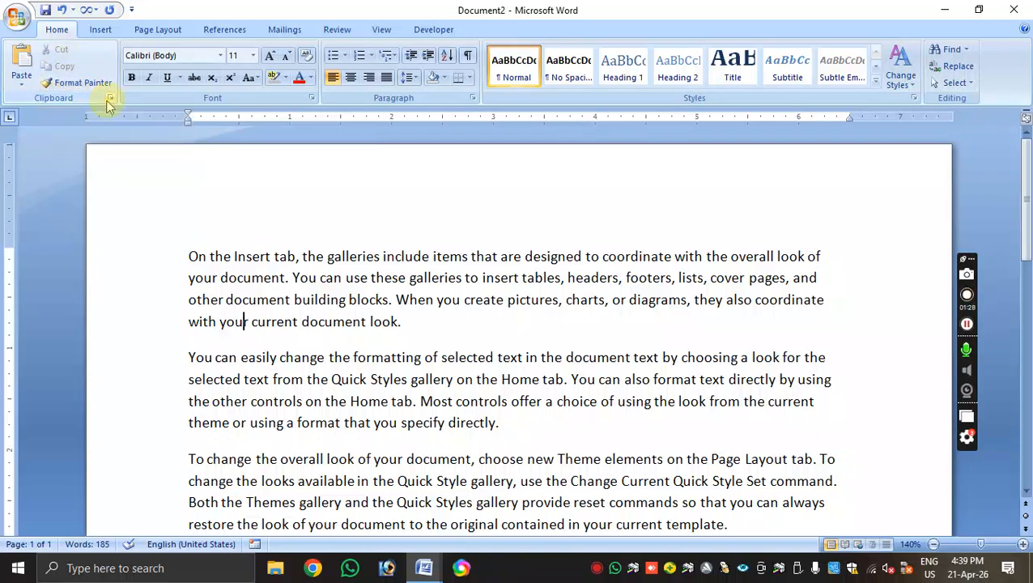
- Copy the first paragraph, "On the Insert tab…", and paste it on the empty line after the last paragraph
{"action": "left_click", "coordinate": [189, 224]}
{"action": "scroll", "coordinate": [193, 214], "scroll_direction": "down", "scroll_amount": 2}
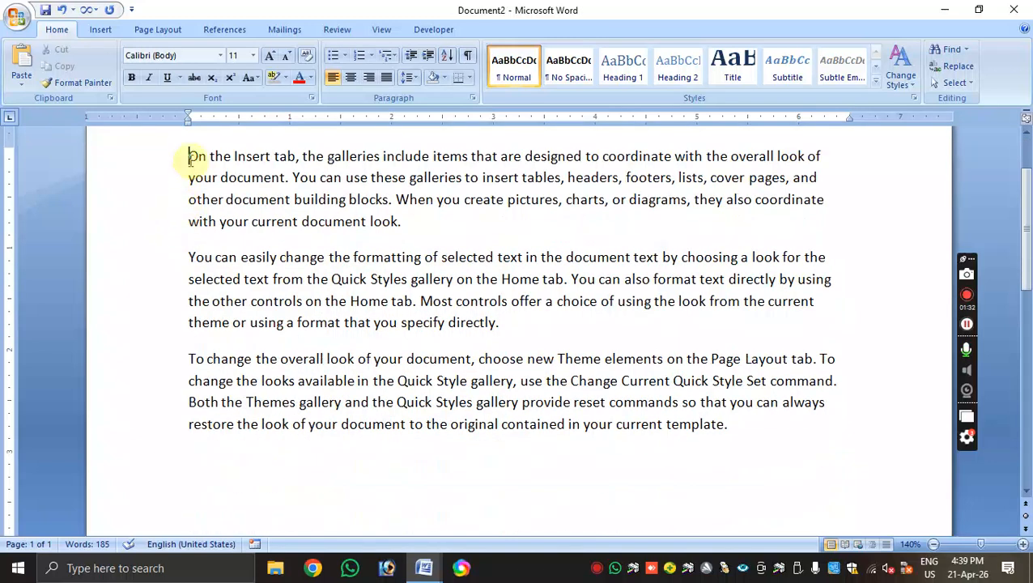
{"action": "left_click_drag", "start_coordinate": [188, 156], "coordinate": [404, 218]}
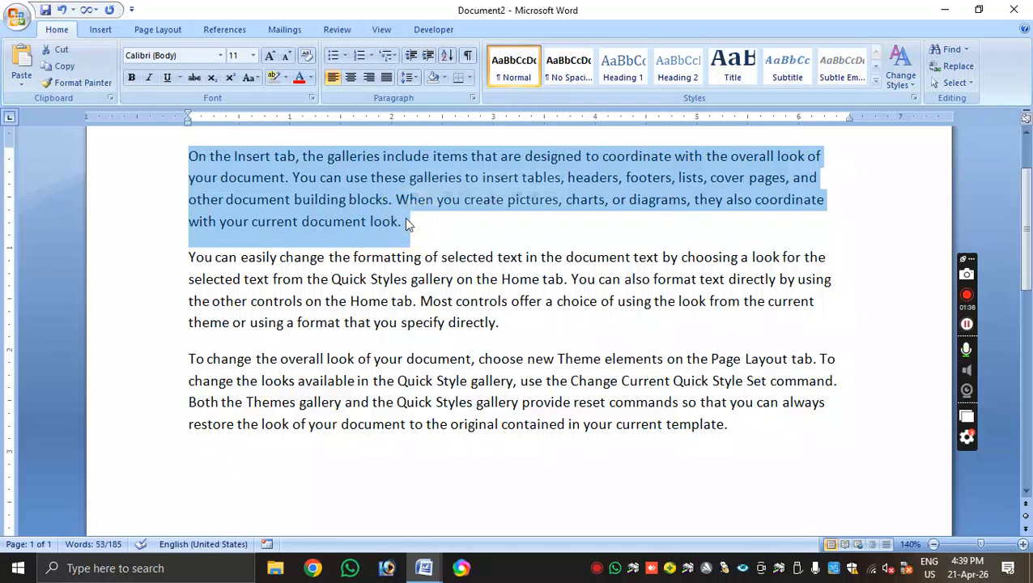
{"action": "left_click", "coordinate": [60, 70]}
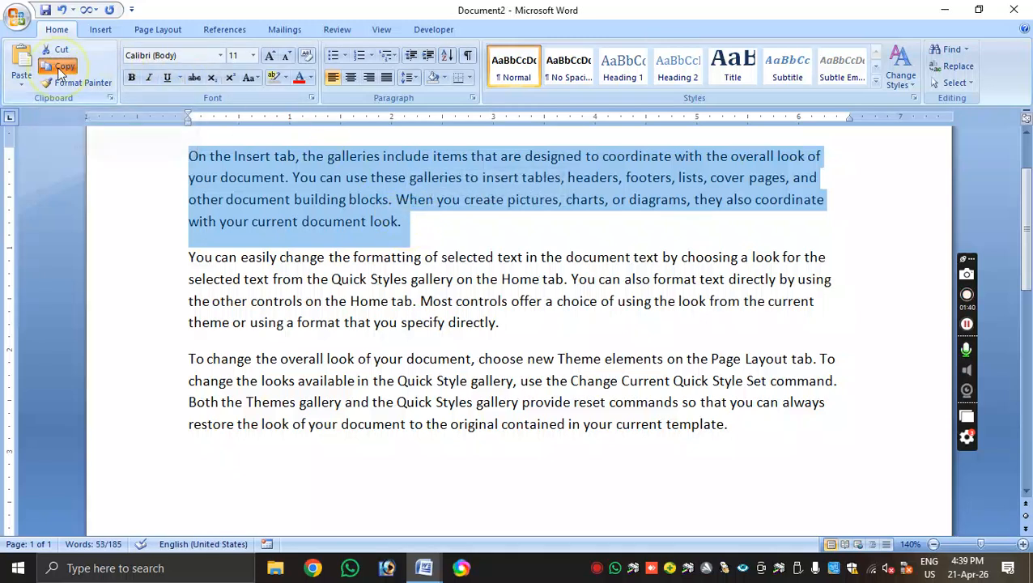
{"action": "scroll", "coordinate": [213, 403], "scroll_direction": "down", "scroll_amount": 1}
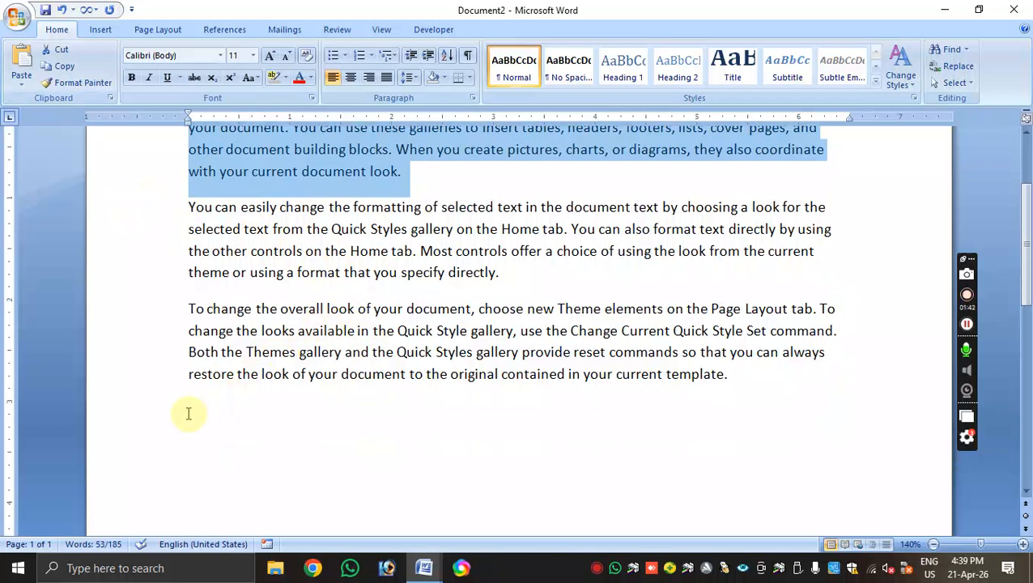
{"action": "left_click", "coordinate": [195, 409]}
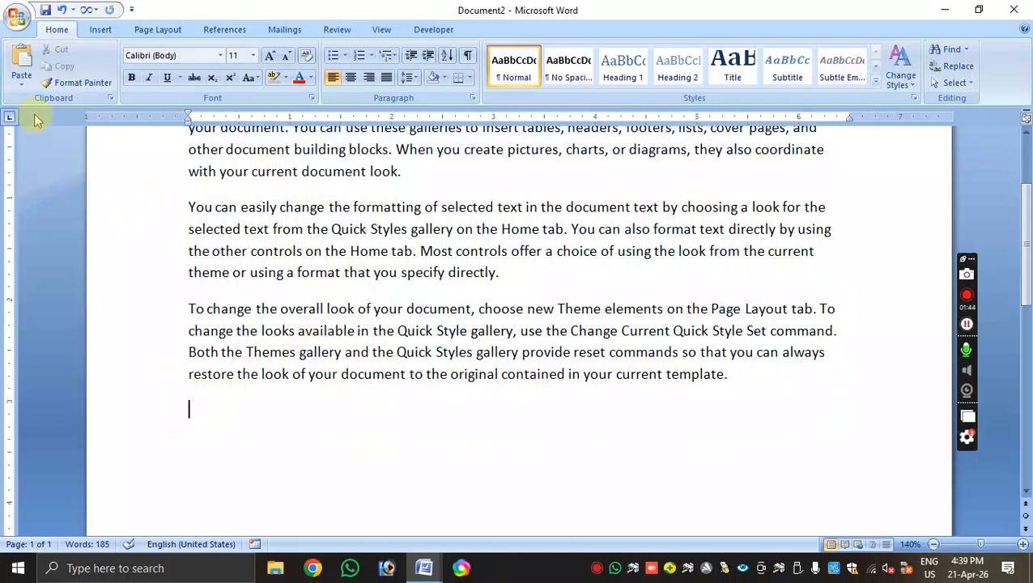
{"action": "left_click", "coordinate": [24, 63]}
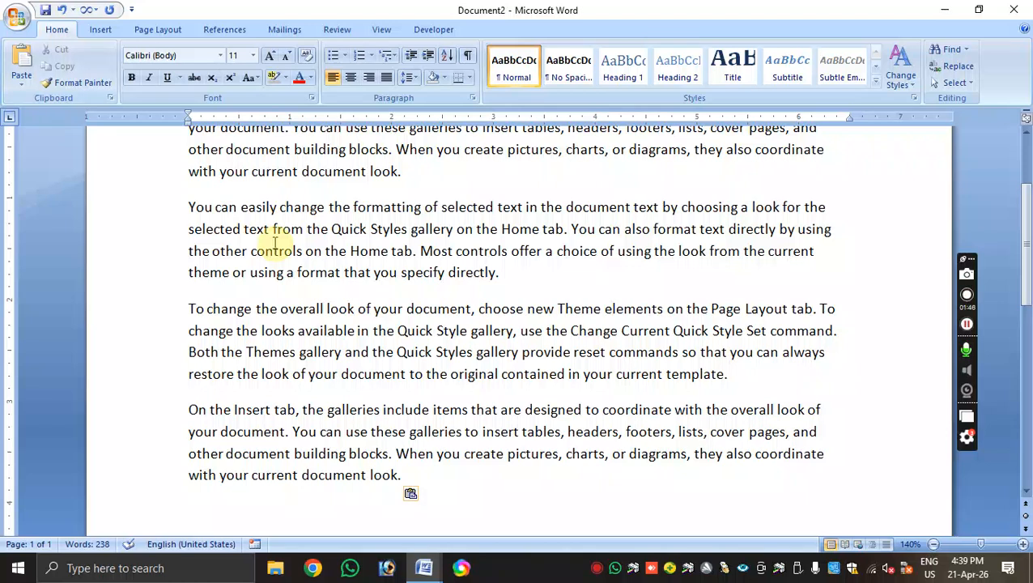
- Cut the first paragraph and paste it on the empty line at the end of the text
{"action": "scroll", "coordinate": [217, 218], "scroll_direction": "up", "scroll_amount": 2}
{"action": "scroll", "coordinate": [354, 331], "scroll_direction": "down", "scroll_amount": 2}
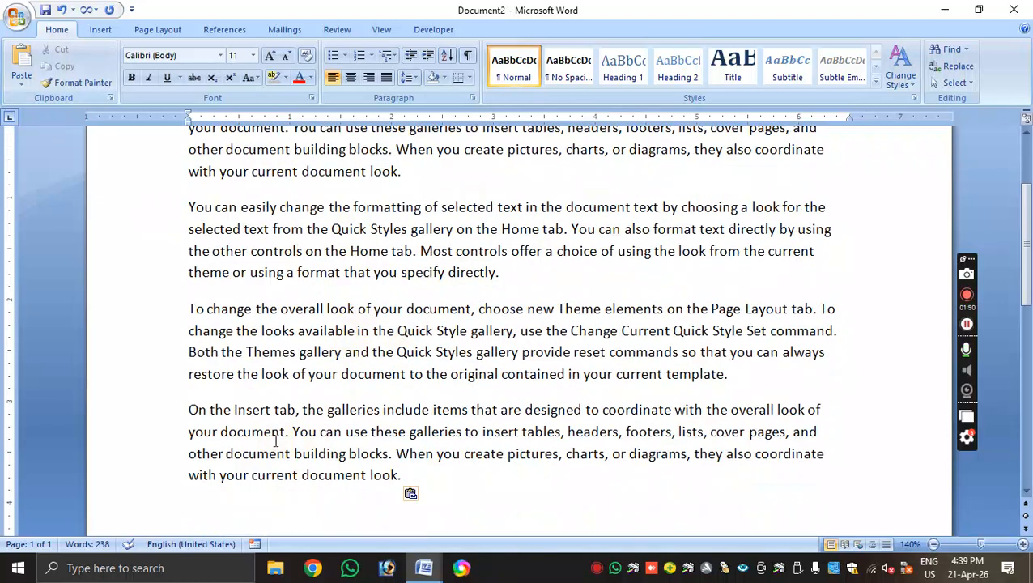
{"action": "scroll", "coordinate": [450, 326], "scroll_direction": "up", "scroll_amount": 1}
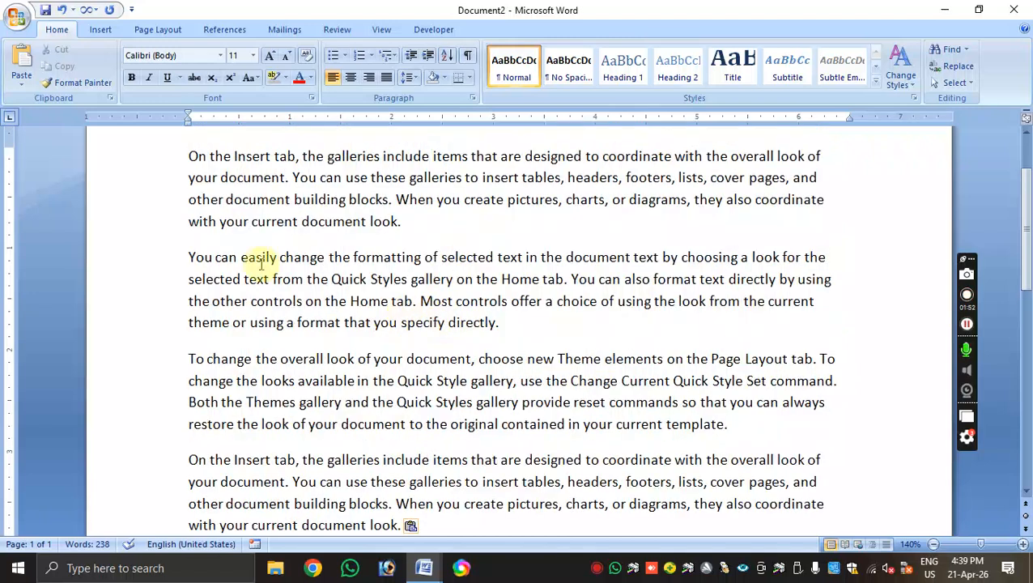
{"action": "left_click_drag", "start_coordinate": [189, 153], "coordinate": [412, 224]}
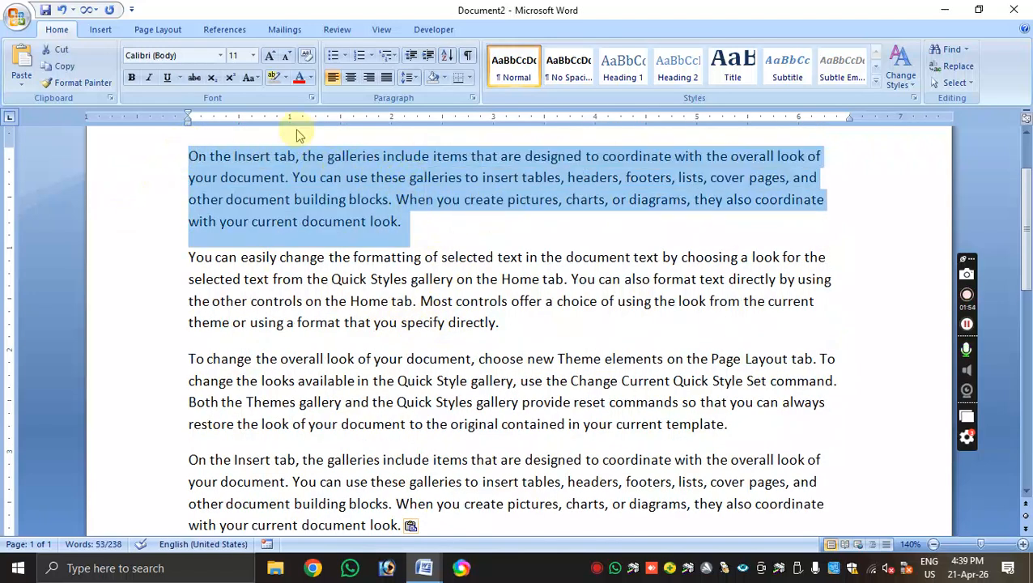
{"action": "left_click", "coordinate": [60, 51]}
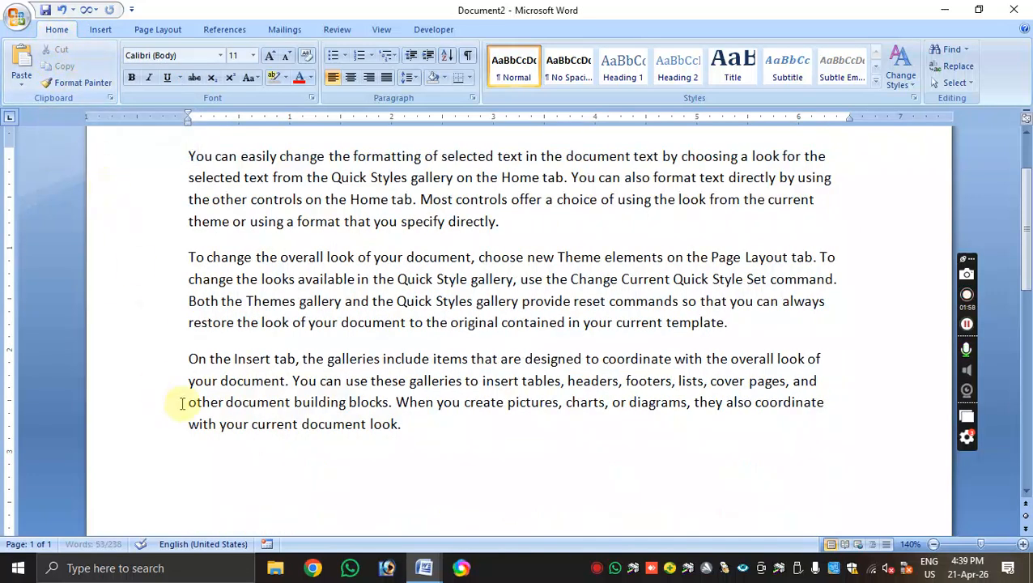
{"action": "left_click", "coordinate": [216, 463]}
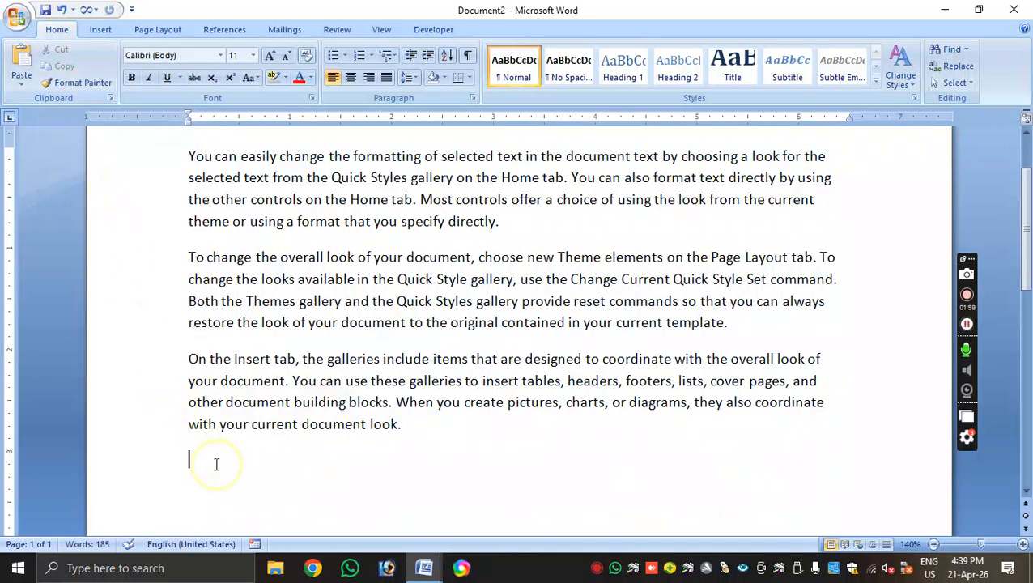
{"action": "left_click", "coordinate": [21, 63]}
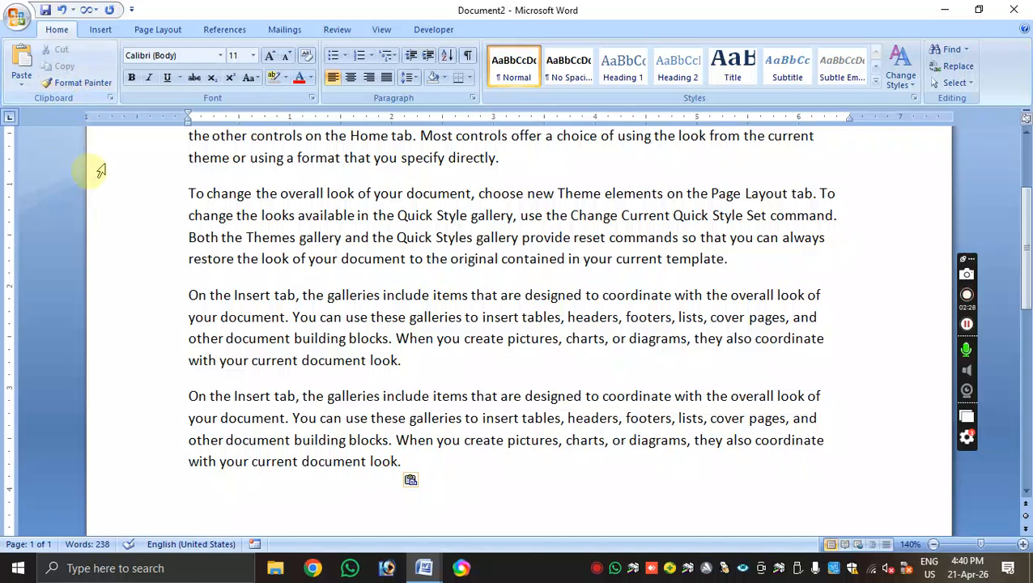
- Format the first paragraph, "You can easily change…", as 22 pt, bold, italic, underlined and red
{"action": "scroll", "coordinate": [101, 180], "scroll_direction": "up", "scroll_amount": 2}
{"action": "left_click_drag", "start_coordinate": [161, 189], "coordinate": [488, 258]}
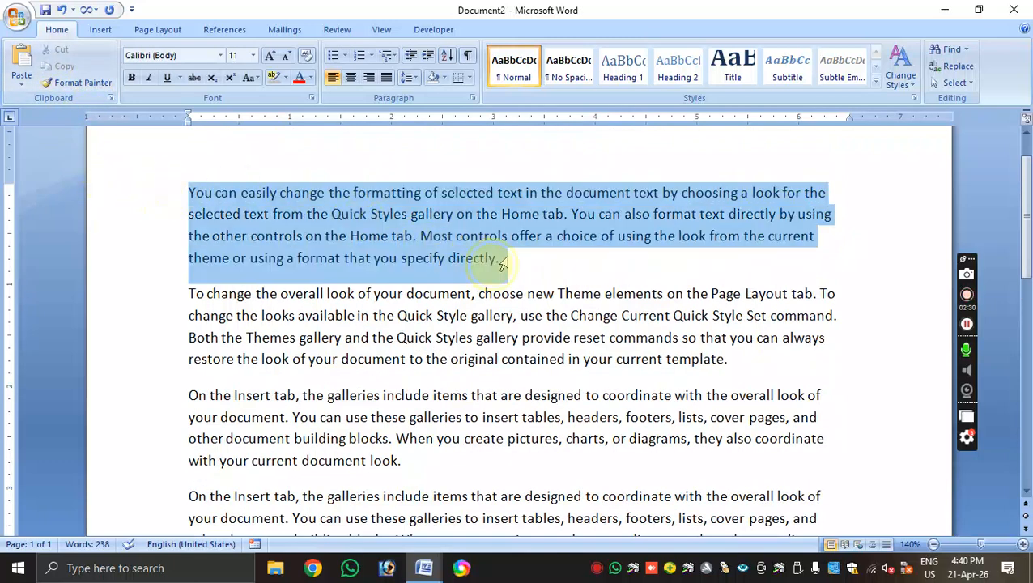
{"action": "left_click", "coordinate": [252, 55]}
{"action": "left_click", "coordinate": [233, 182]}
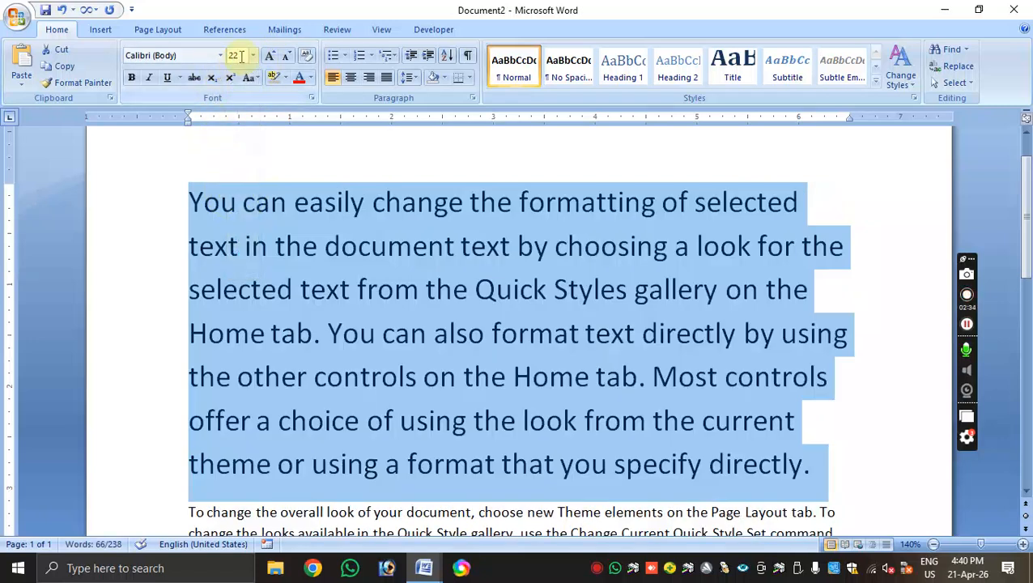
{"action": "left_click", "coordinate": [131, 77]}
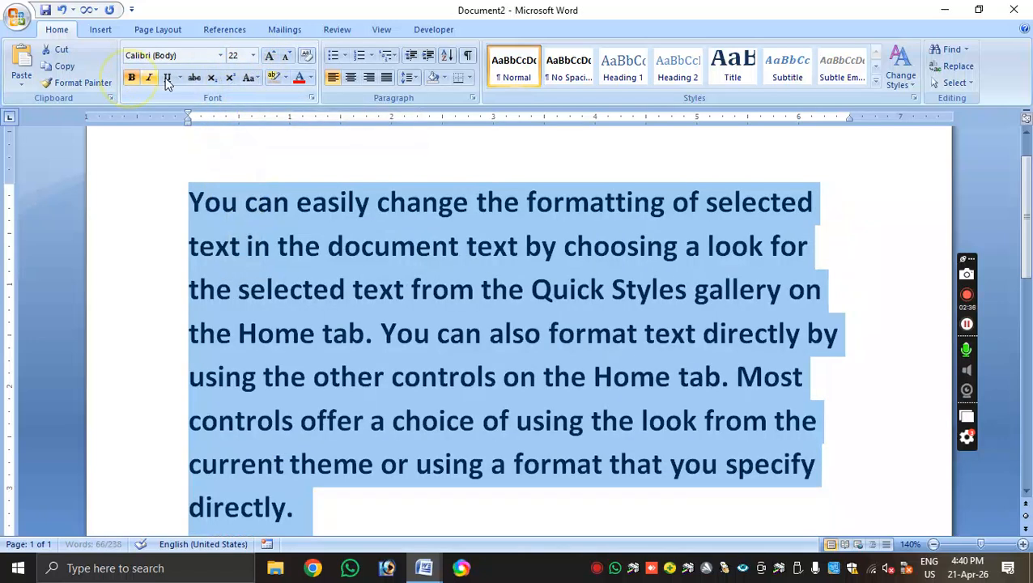
{"action": "left_click", "coordinate": [149, 76]}
{"action": "left_click", "coordinate": [167, 77]}
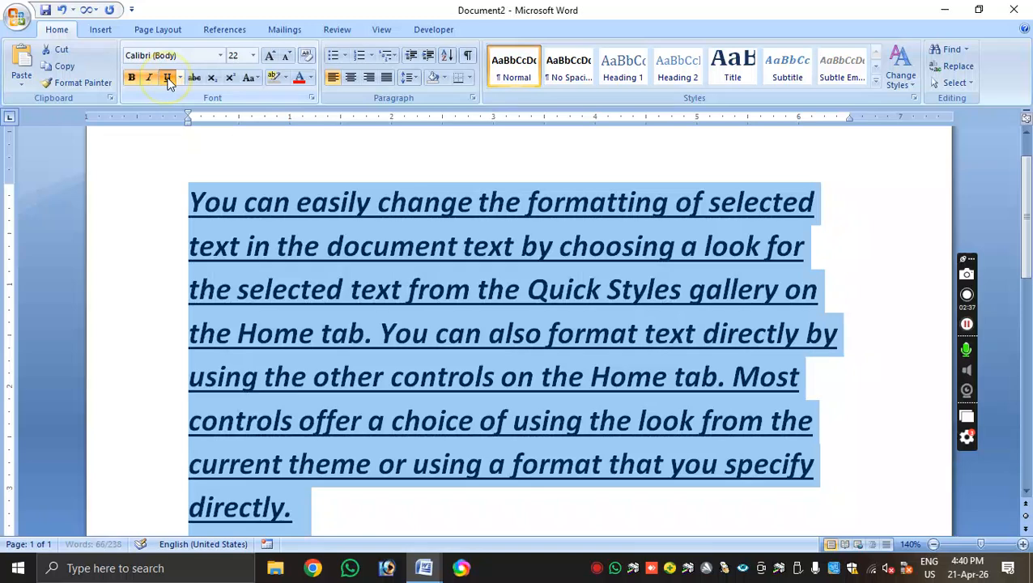
{"action": "left_click", "coordinate": [299, 77]}
- Apply the red paragraph's formatting to the "To change the overall look…" paragraph and the one after it with Format Painter
{"action": "scroll", "coordinate": [204, 222], "scroll_direction": "down", "scroll_amount": 3}
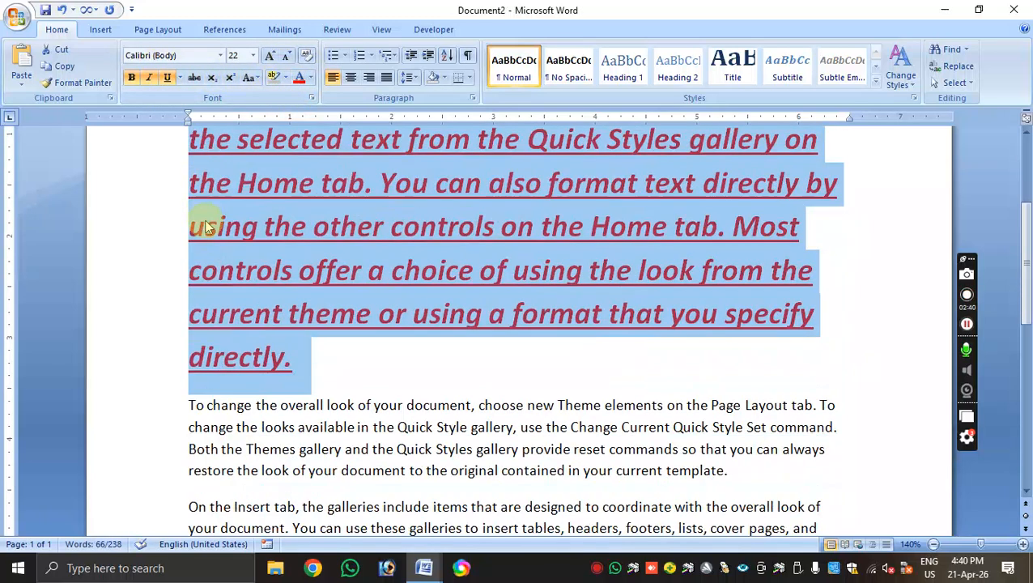
{"action": "left_click", "coordinate": [204, 226]}
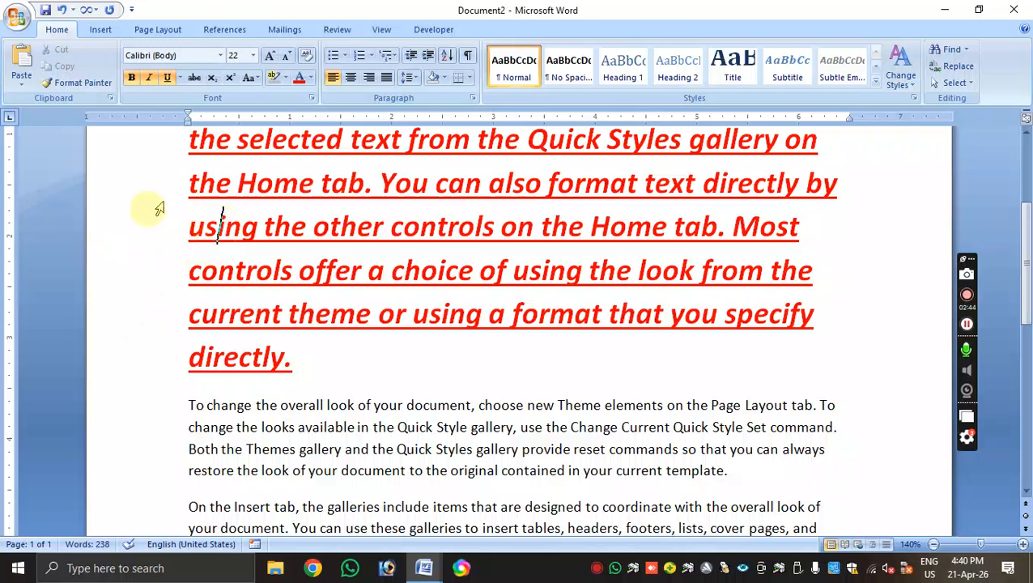
{"action": "left_click", "coordinate": [78, 83]}
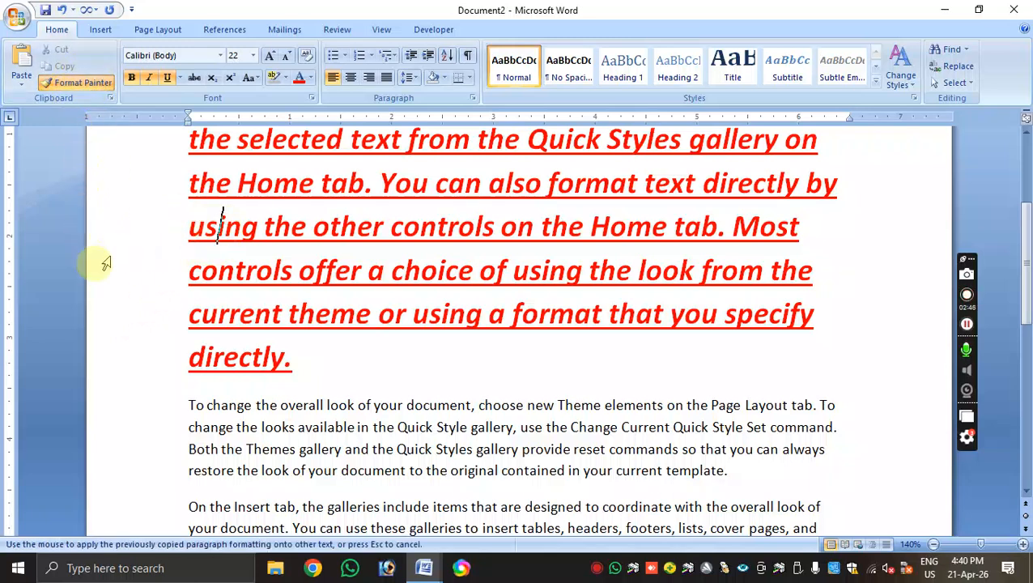
{"action": "scroll", "coordinate": [122, 276], "scroll_direction": "down", "scroll_amount": 2}
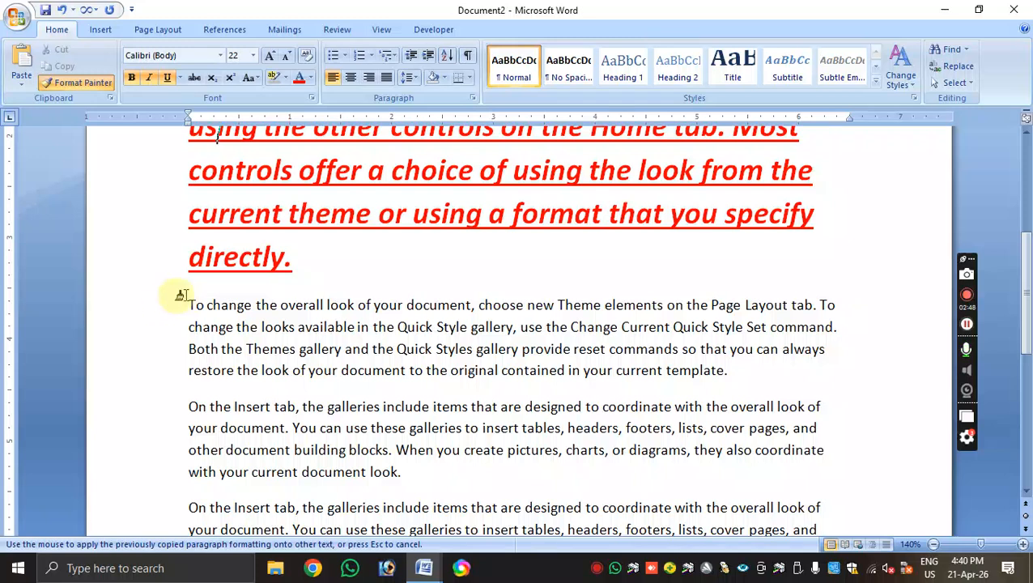
{"action": "mouse_move", "coordinate": [183, 301]}
{"action": "left_mouse_down"}
{"action": "mouse_move", "coordinate": [324, 372]}
{"action": "mouse_move", "coordinate": [595, 417]}
{"action": "mouse_move", "coordinate": [658, 474]}
{"action": "left_mouse_up"}
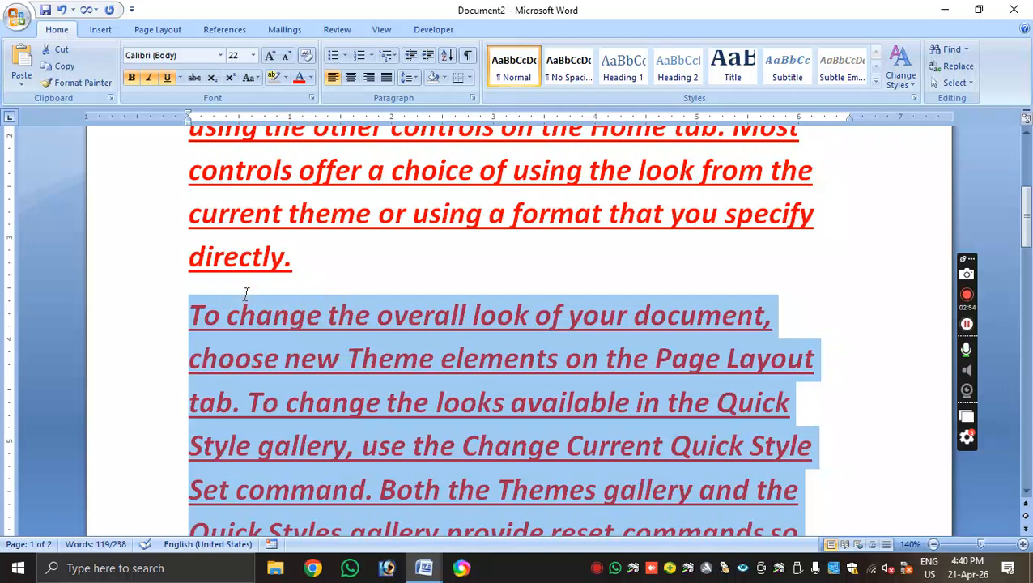
- Undo the Format Painter changes and all the font formatting applied to the first paragraph
{"action": "key", "text": "ctrl+z"}
{"action": "key", "text": "ctrl+z"}
{"action": "key", "text": "ctrl+z"}
{"action": "key", "text": "ctrl+z"}
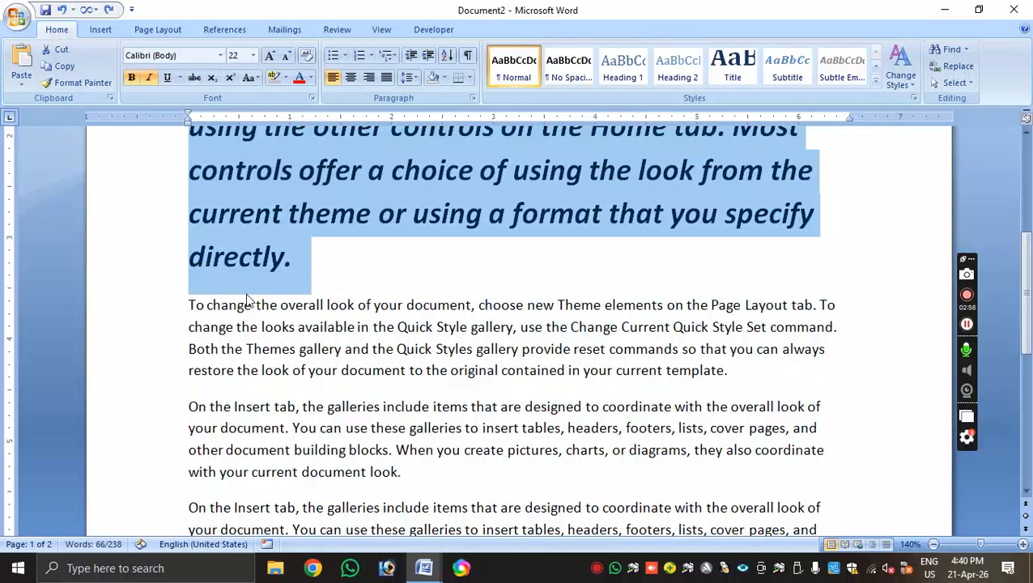
{"action": "key", "text": "ctrl+z"}
{"action": "key", "text": "ctrl+z"}
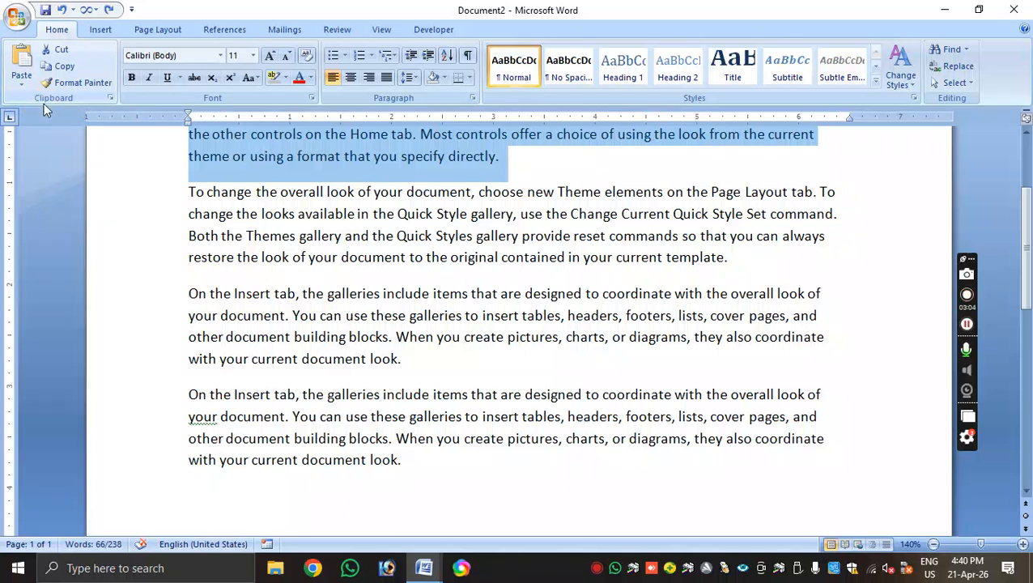
- Show the Office Clipboard and paste its "On the Insert tab…" item over the selected first paragraph
{"action": "left_click", "coordinate": [111, 99]}
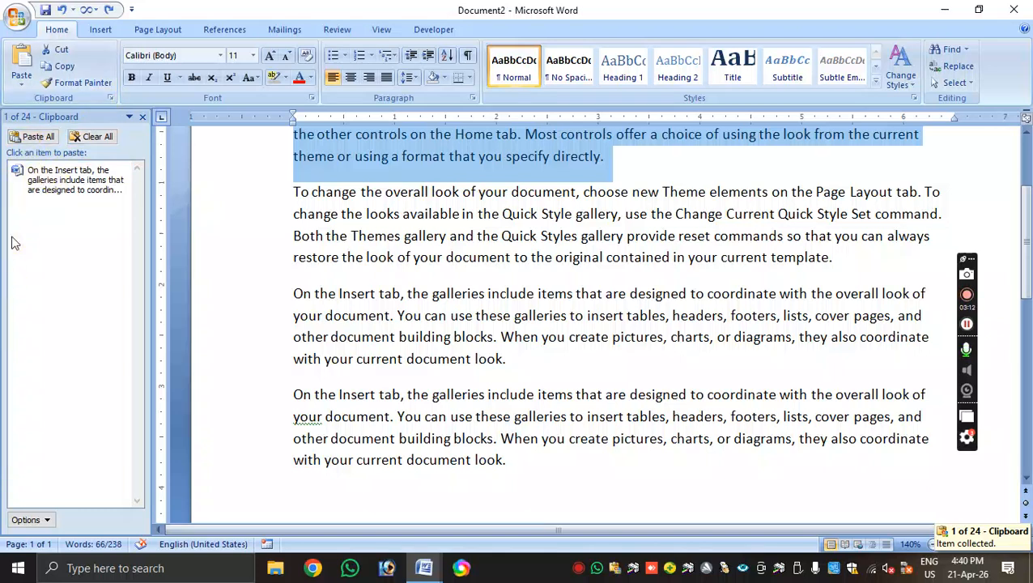
{"action": "left_click", "coordinate": [48, 181]}
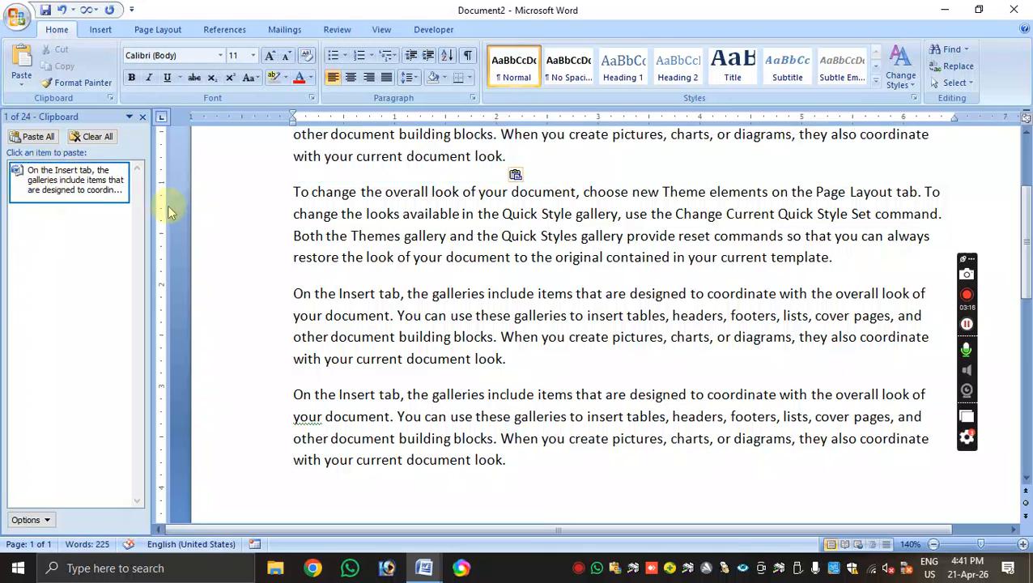
- Clear every item from the Office Clipboard and close its pane
{"action": "left_click", "coordinate": [105, 137]}
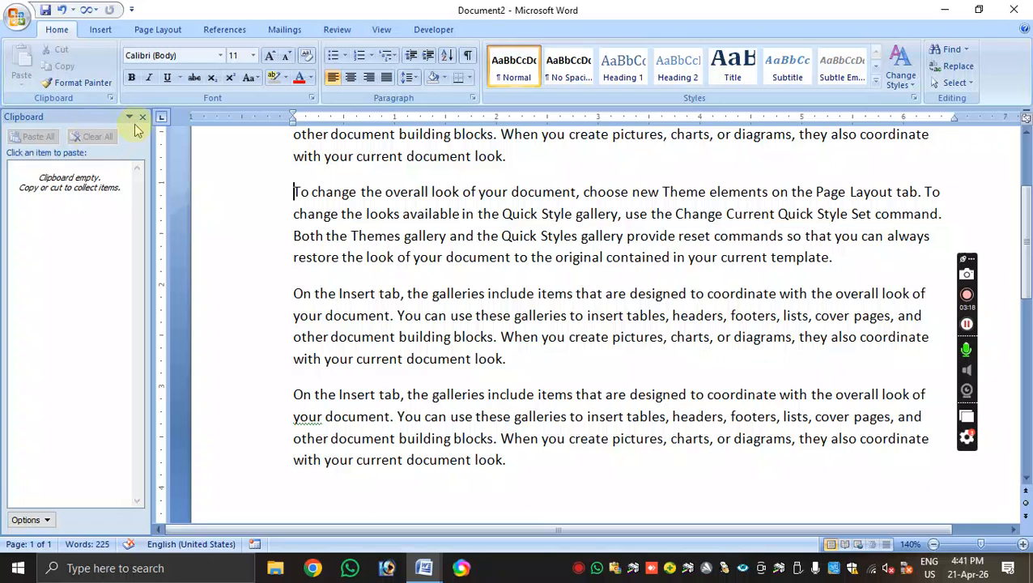
{"action": "left_click", "coordinate": [143, 116]}
{"action": "scroll", "coordinate": [237, 265], "scroll_direction": "up", "scroll_amount": 3}
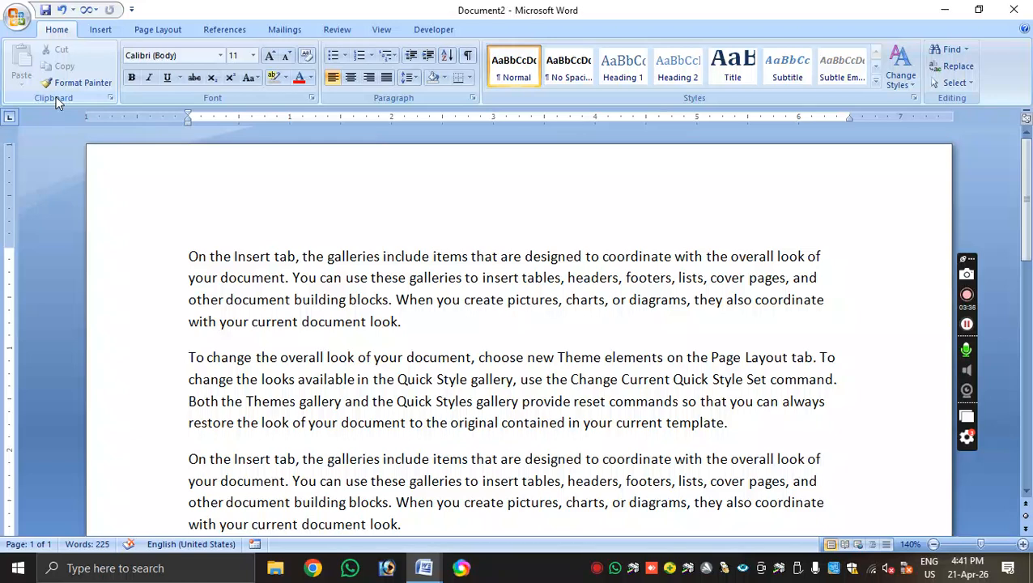
{"action": "left_click", "coordinate": [107, 34]}
{"action": "left_click", "coordinate": [63, 32]}
{"action": "left_click", "coordinate": [100, 34]}
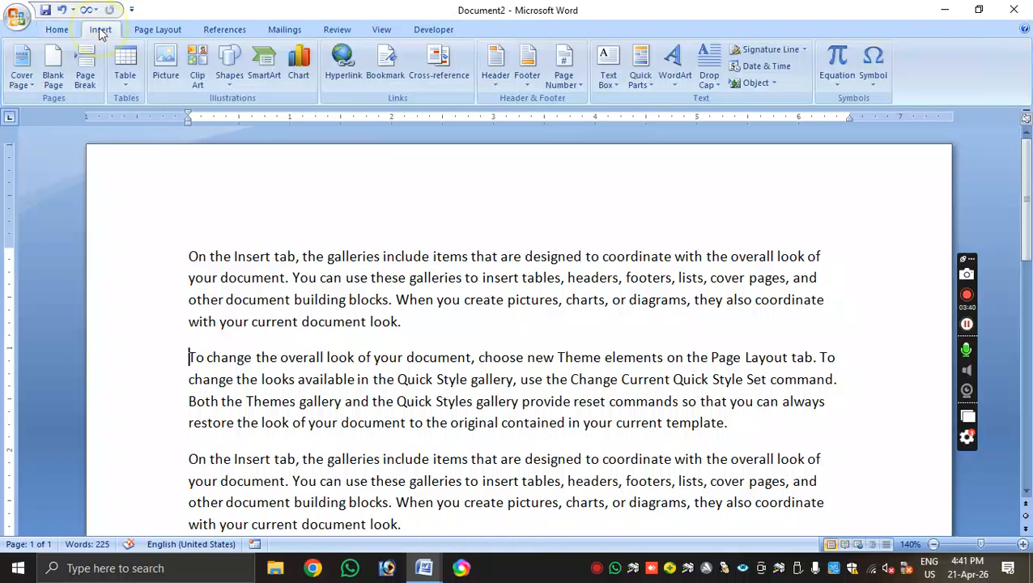
{"action": "left_click", "coordinate": [56, 30]}
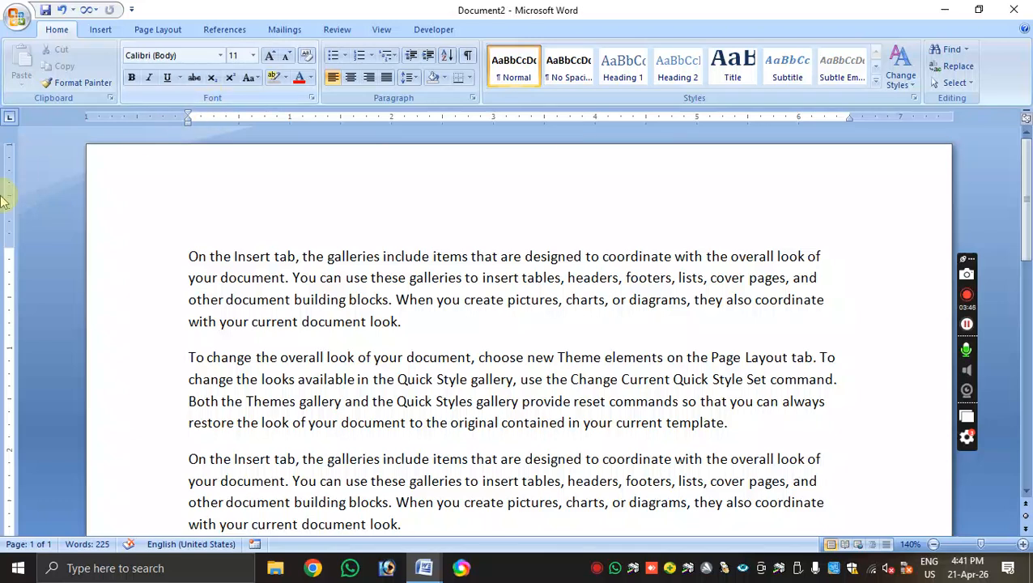
- Preview several fonts on the first paragraph, "On the Insert tab…", and apply Bauhaus 93
{"action": "scroll", "coordinate": [186, 235], "scroll_direction": "down", "scroll_amount": 1}
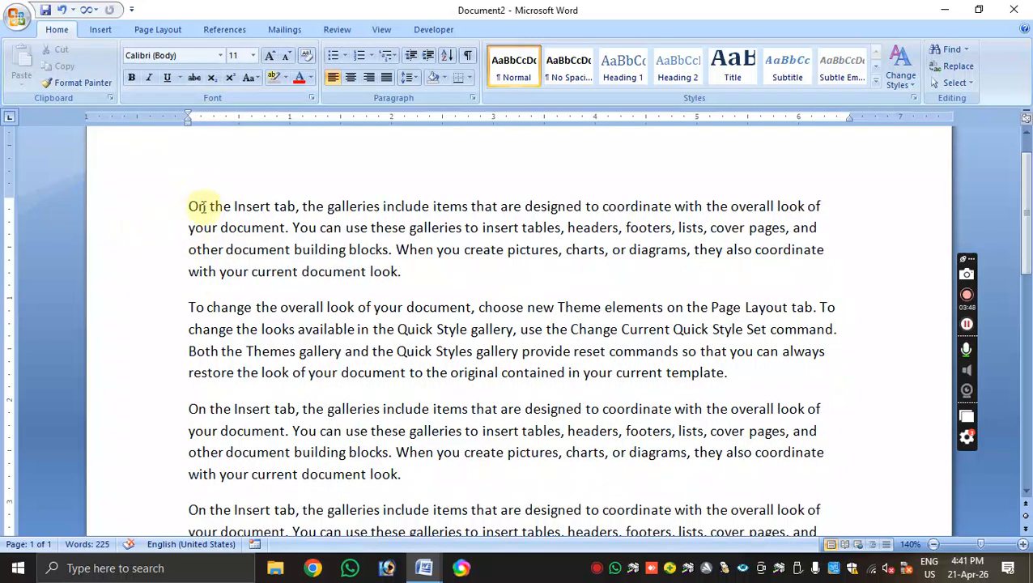
{"action": "left_click_drag", "start_coordinate": [186, 205], "coordinate": [411, 271]}
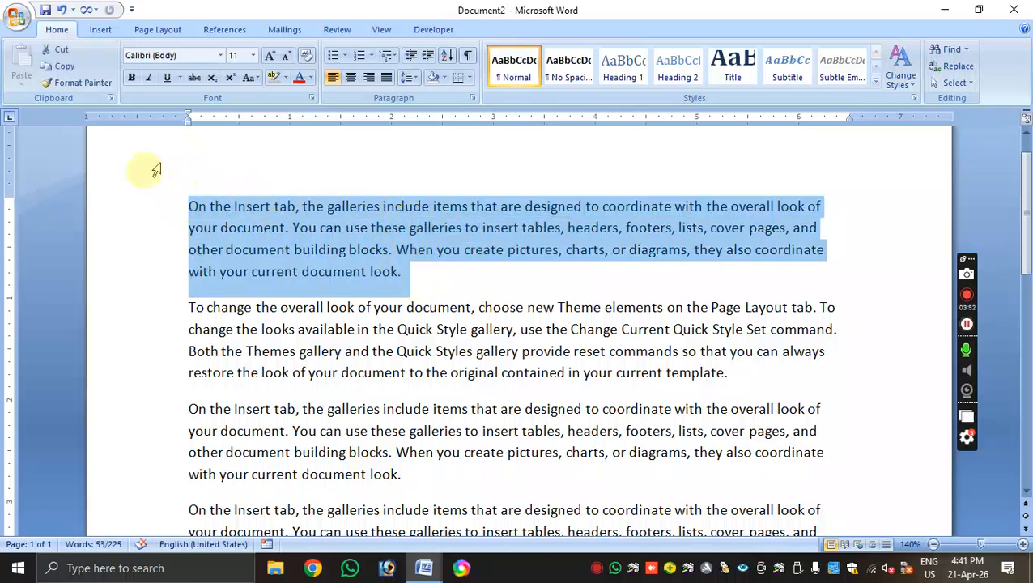
{"action": "left_click", "coordinate": [220, 56]}
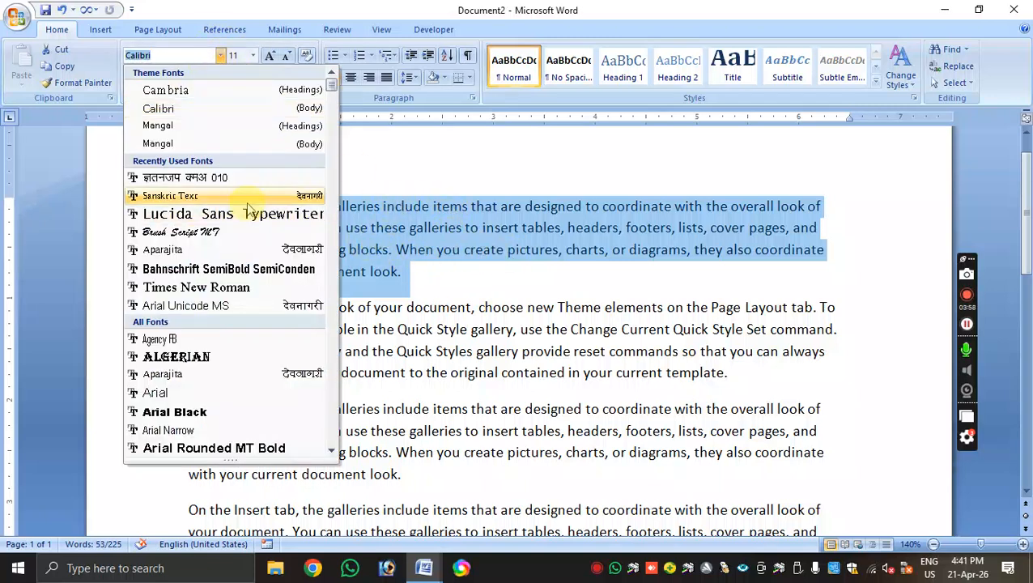
{"action": "scroll", "coordinate": [233, 216], "scroll_direction": "down", "scroll_amount": 1}
{"action": "scroll", "coordinate": [233, 215], "scroll_direction": "down", "scroll_amount": 1}
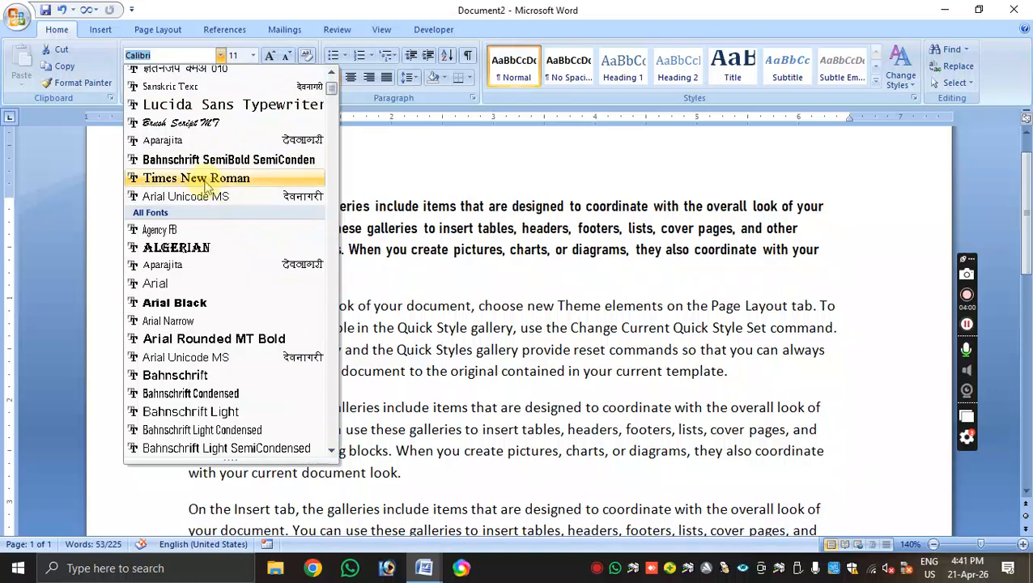
{"action": "scroll", "coordinate": [197, 211], "scroll_direction": "down", "scroll_amount": 1}
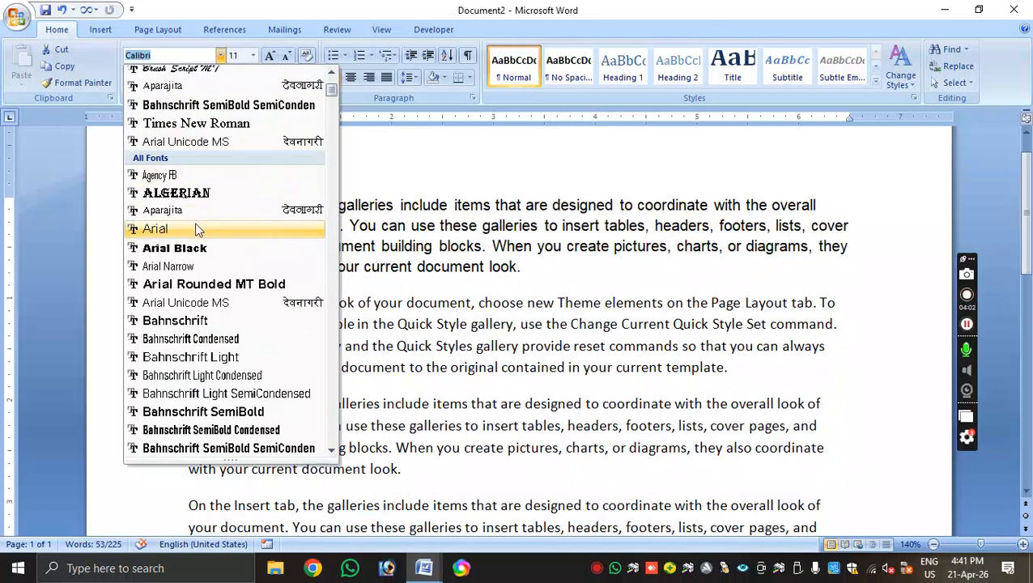
{"action": "scroll", "coordinate": [198, 228], "scroll_direction": "down", "scroll_amount": 2}
{"action": "scroll", "coordinate": [215, 201], "scroll_direction": "down", "scroll_amount": 1}
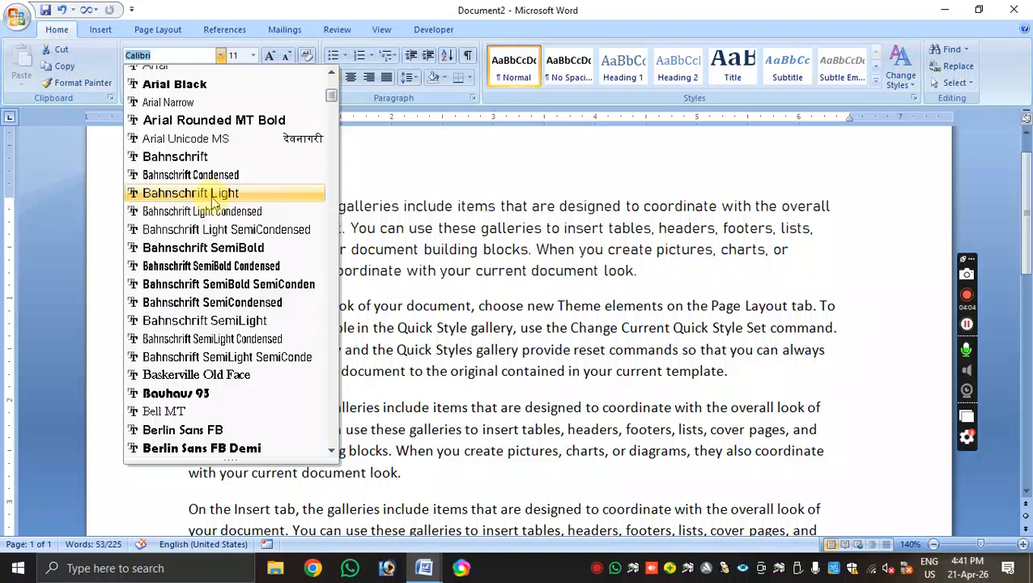
{"action": "key", "text": "Down"}
{"action": "key", "text": "Down"}
{"action": "key", "text": "Down"}
{"action": "key", "text": "Down"}
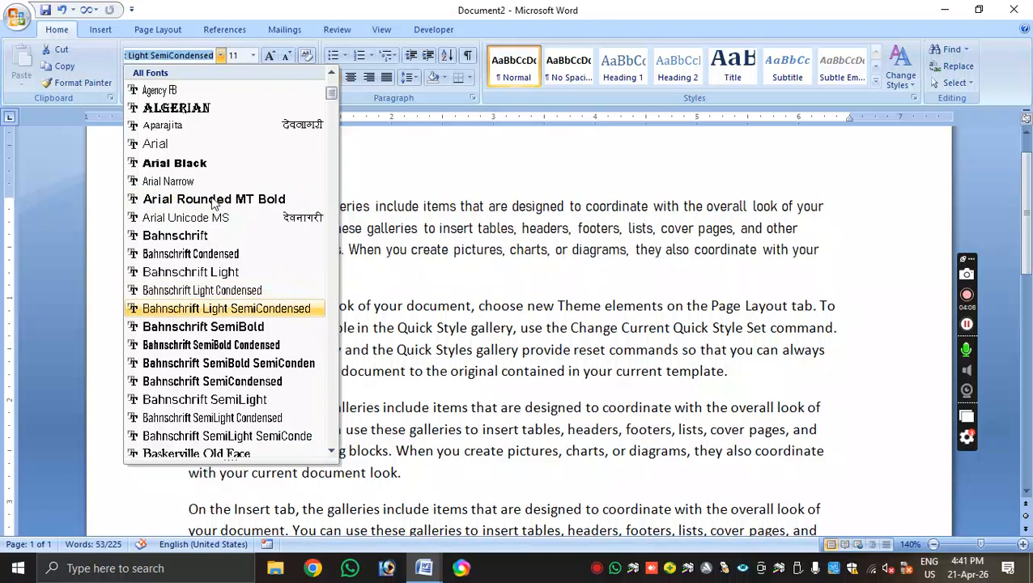
{"action": "key", "text": "Down"}
{"action": "key", "text": "Down"}
{"action": "key", "text": "Down"}
{"action": "key", "text": "Down"}
{"action": "key", "text": "Down"}
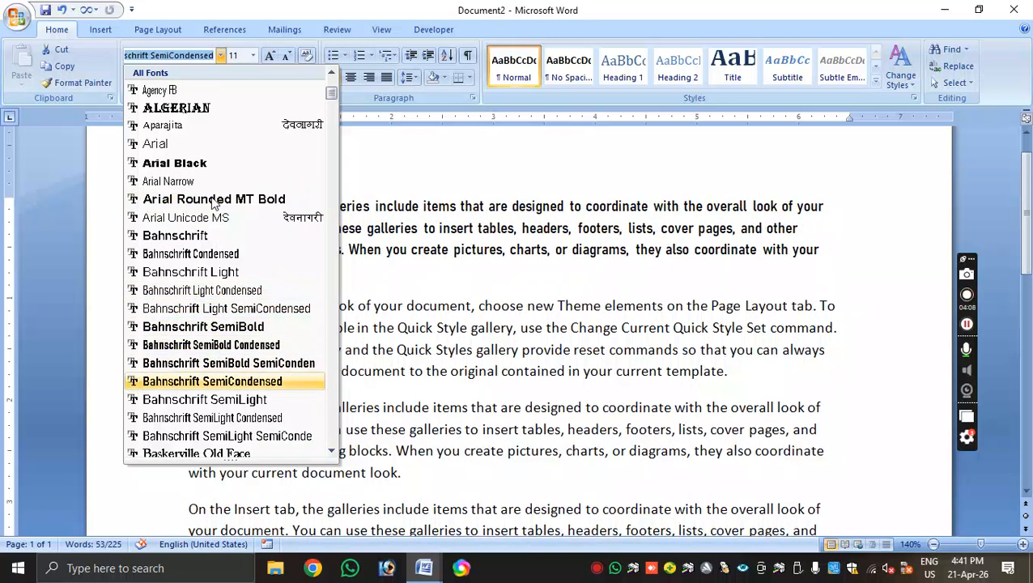
{"action": "key", "text": "Down"}
{"action": "key", "text": "Down"}
{"action": "key", "text": "Down"}
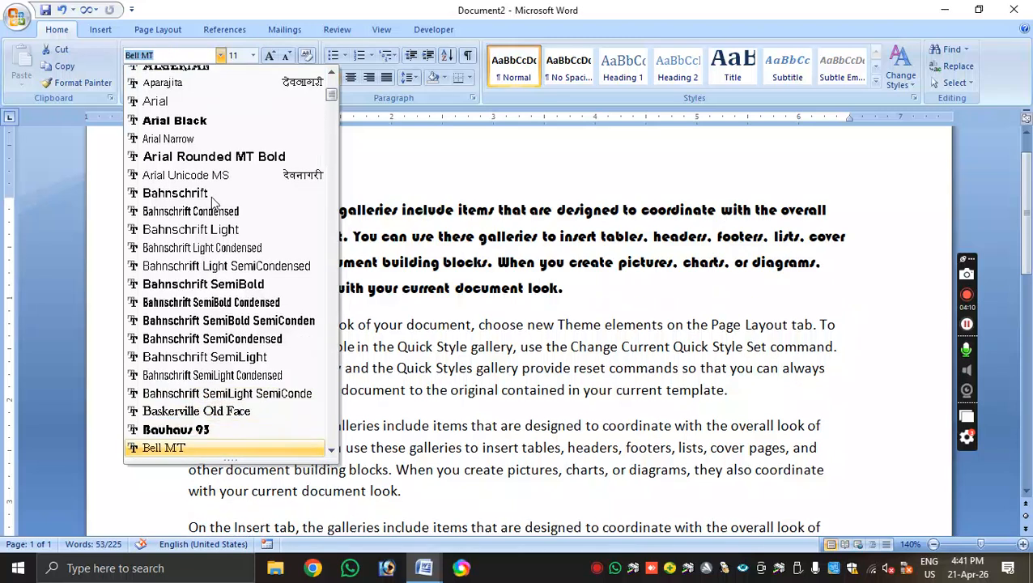
{"action": "key", "text": "Up"}
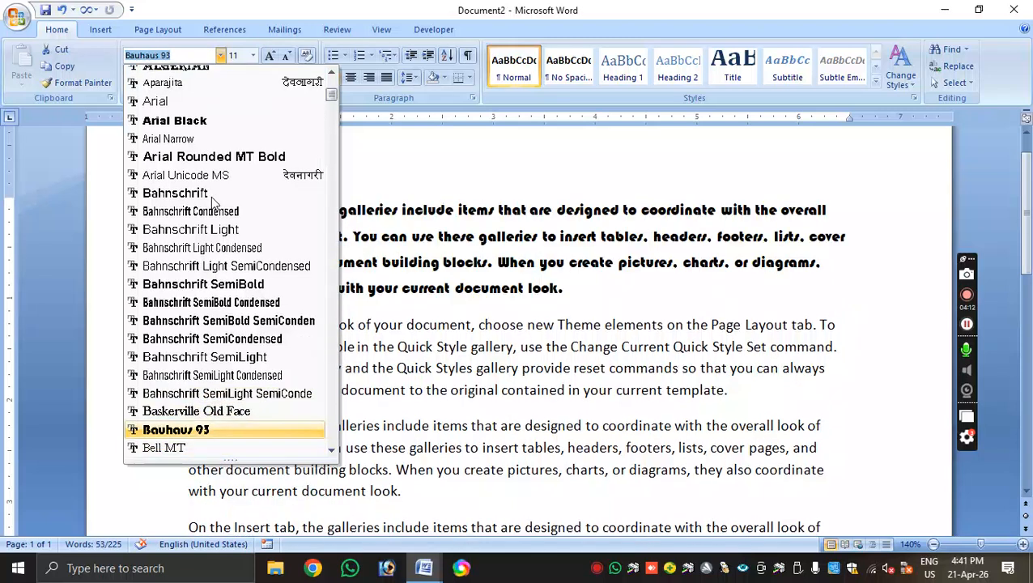
{"action": "left_click", "coordinate": [212, 430]}
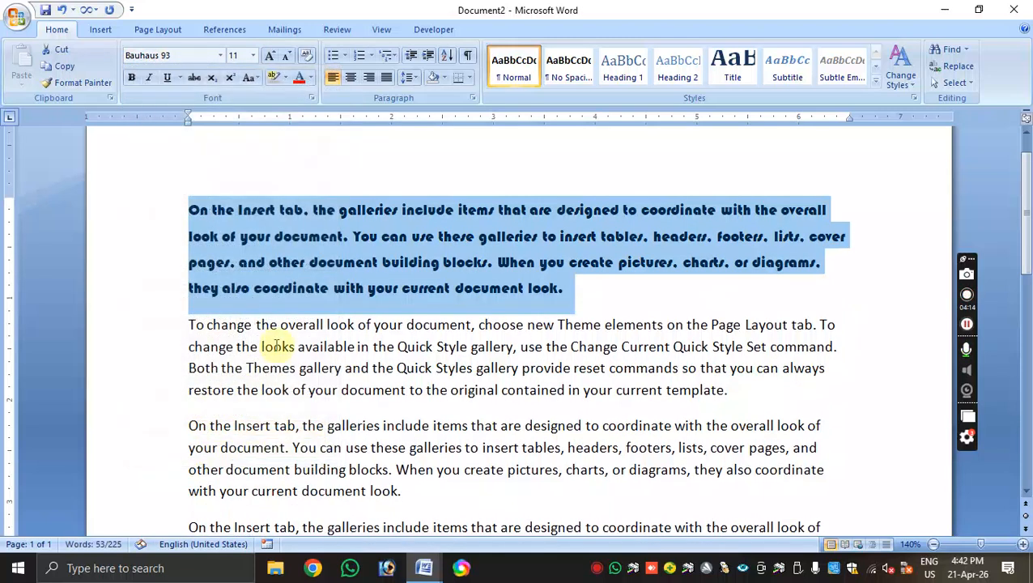
- Set the first paragraph's font size to 14 pt and enlarge it by five more size steps with Grow Font
{"action": "left_click", "coordinate": [253, 56]}
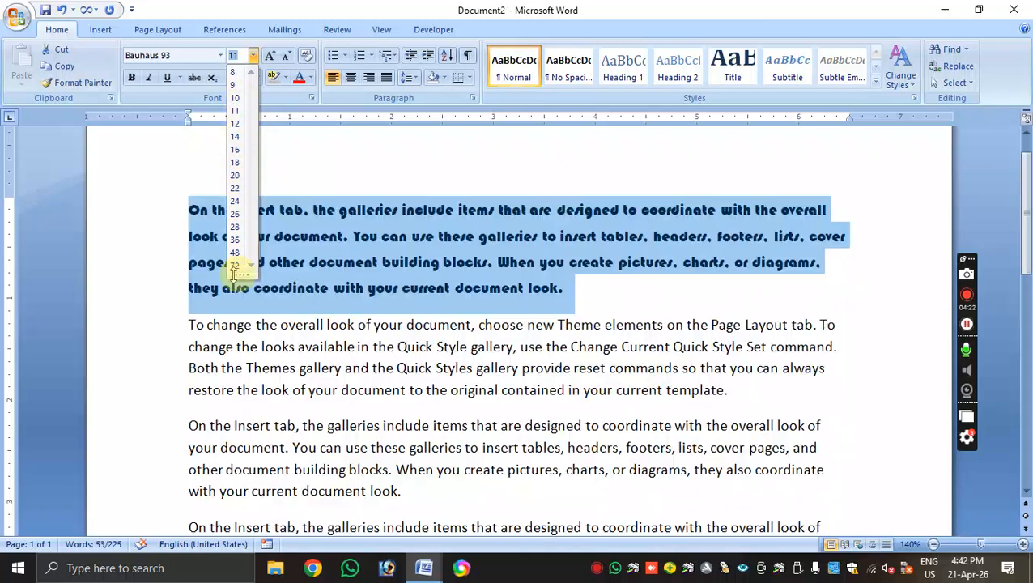
{"action": "left_click", "coordinate": [239, 138]}
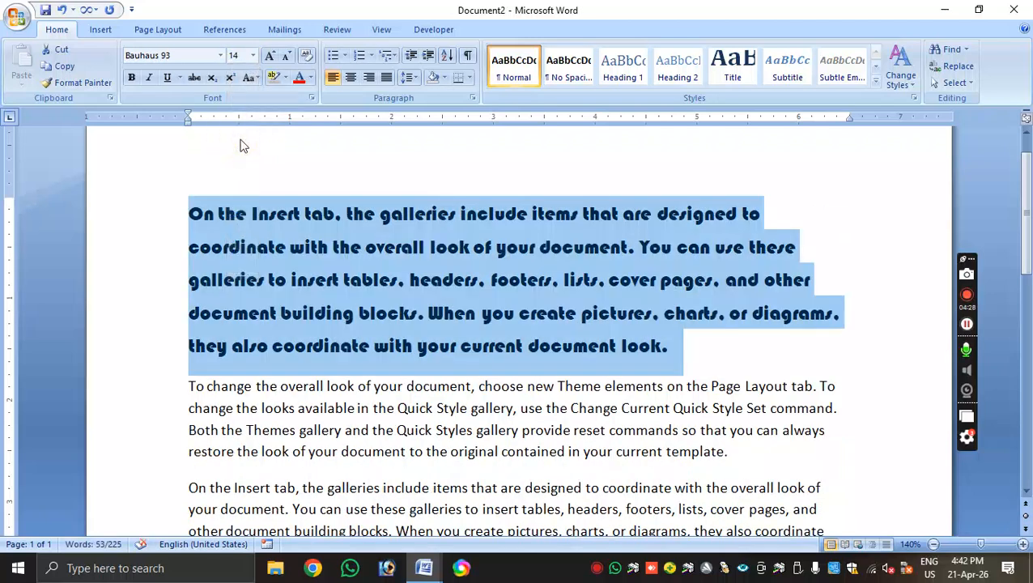
{"action": "left_click", "coordinate": [271, 61]}
{"action": "left_click", "coordinate": [272, 60]}
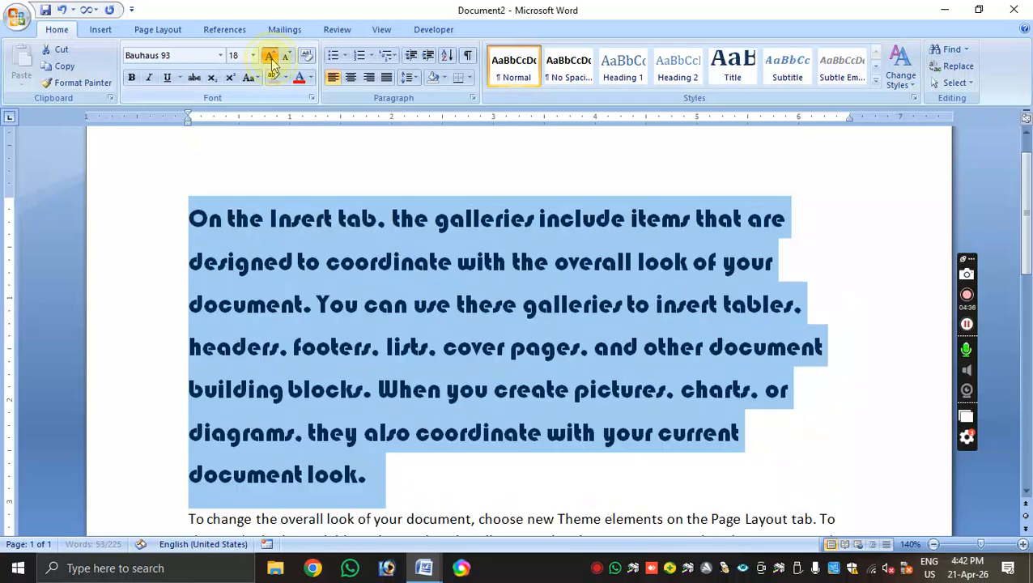
{"action": "left_click", "coordinate": [272, 60]}
{"action": "left_click", "coordinate": [272, 61]}
{"action": "left_click", "coordinate": [272, 61]}
- Reduce the first paragraph's font size step by step to 11 pt with Shrink Font
{"action": "left_click", "coordinate": [288, 59]}
{"action": "left_click", "coordinate": [287, 58]}
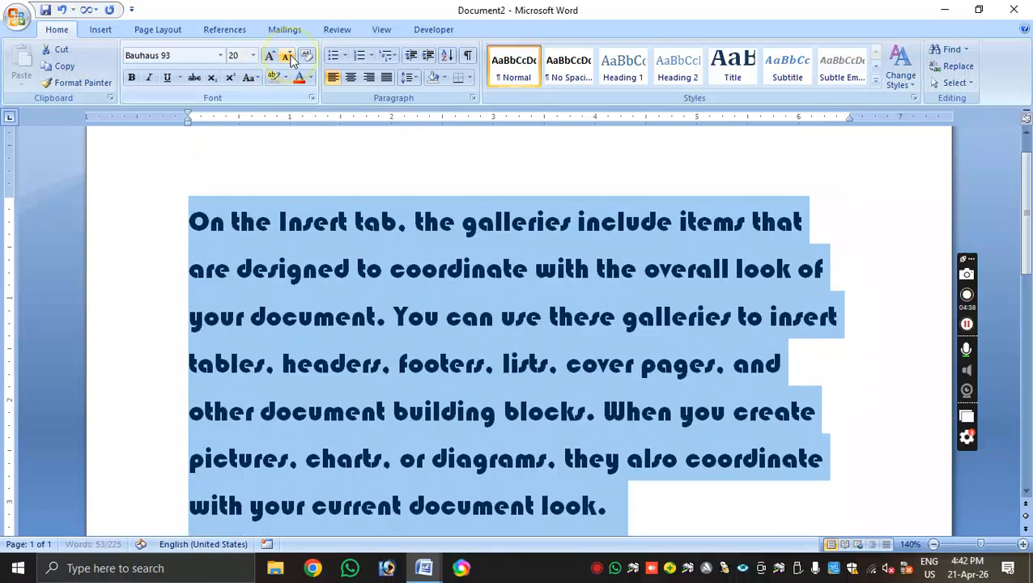
{"action": "left_click", "coordinate": [288, 59]}
{"action": "left_click", "coordinate": [287, 59]}
{"action": "left_click", "coordinate": [287, 59]}
{"action": "left_click", "coordinate": [288, 59]}
{"action": "left_click", "coordinate": [287, 59]}
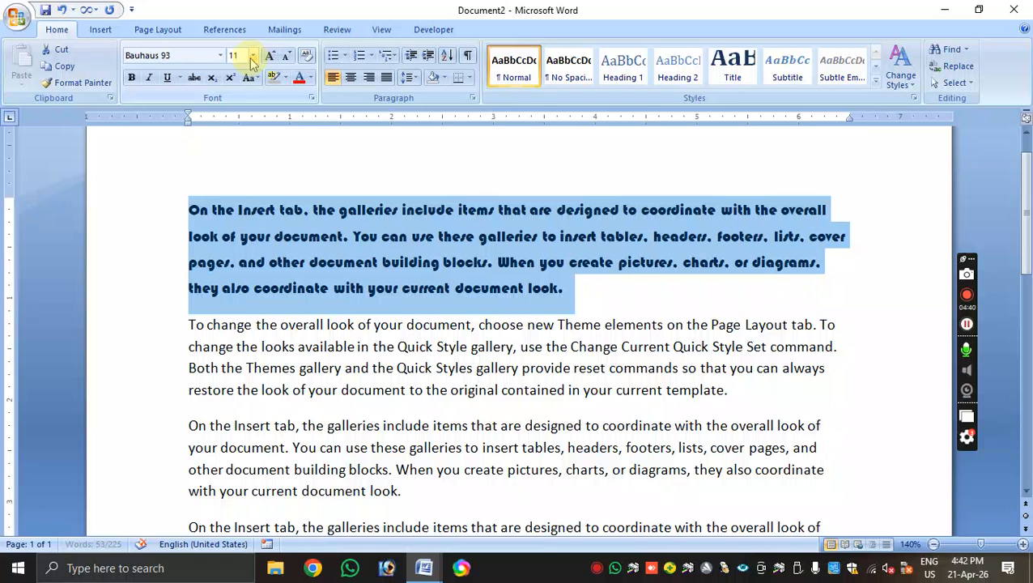
- Set the first paragraph's font size to 16 pt and change it to 14 pt
{"action": "left_click", "coordinate": [253, 55]}
{"action": "left_click", "coordinate": [235, 149]}
{"action": "left_click", "coordinate": [252, 55]}
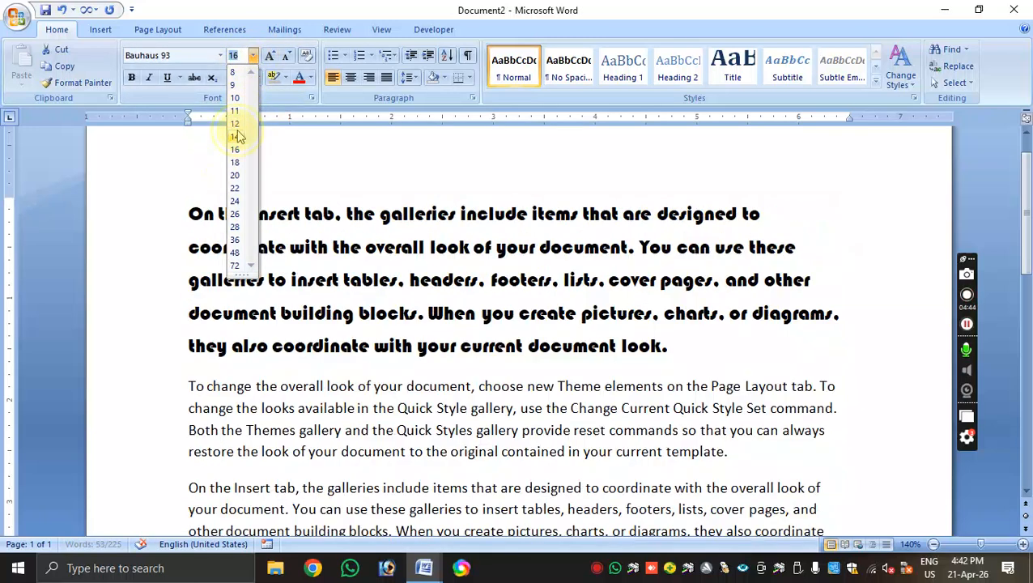
{"action": "left_click", "coordinate": [235, 136]}
- Alternate Grow Font and Shrink Font on the first paragraph, ending at 12 pt
{"action": "left_click", "coordinate": [270, 55]}
{"action": "left_click", "coordinate": [285, 59]}
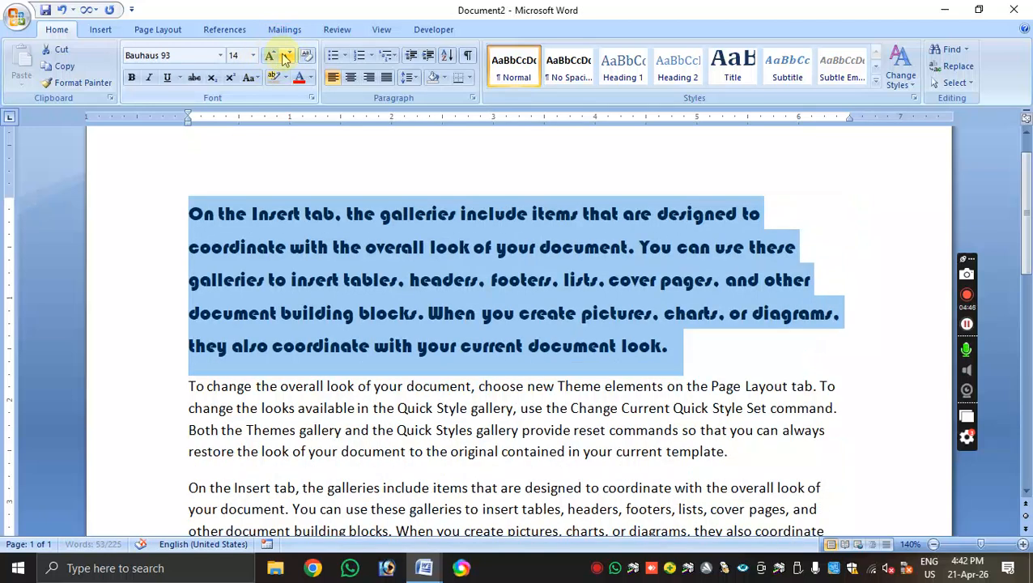
{"action": "left_click", "coordinate": [285, 59]}
{"action": "left_click", "coordinate": [285, 59]}
{"action": "left_click", "coordinate": [272, 58]}
{"action": "left_click", "coordinate": [286, 58]}
{"action": "left_click", "coordinate": [272, 58]}
{"action": "left_click", "coordinate": [287, 59]}
{"action": "left_click", "coordinate": [272, 58]}
{"action": "left_click", "coordinate": [287, 59]}
{"action": "left_click", "coordinate": [272, 58]}
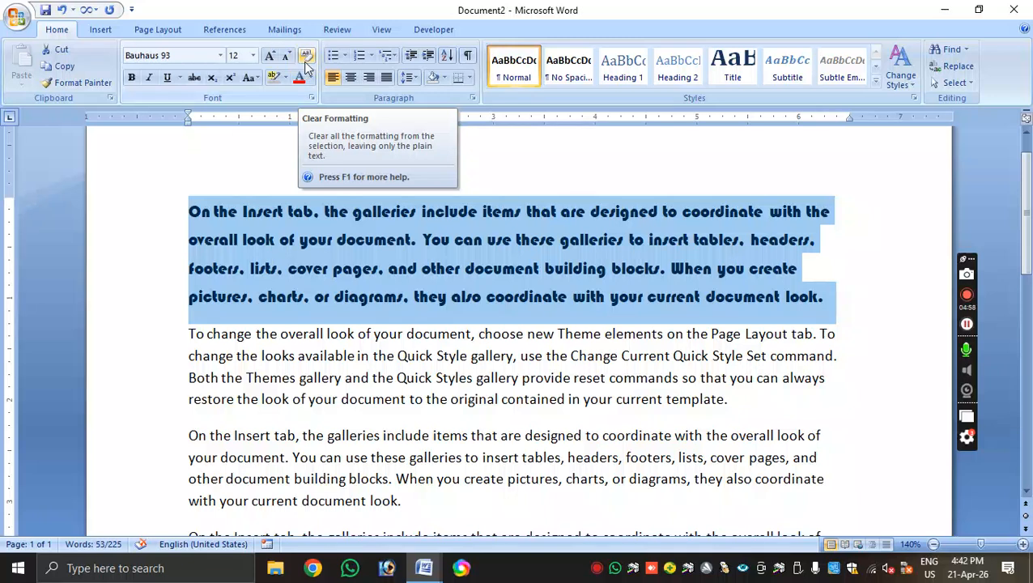
- Clear all formatting from the whole first paragraph and make its text bold
{"action": "left_click", "coordinate": [373, 240]}
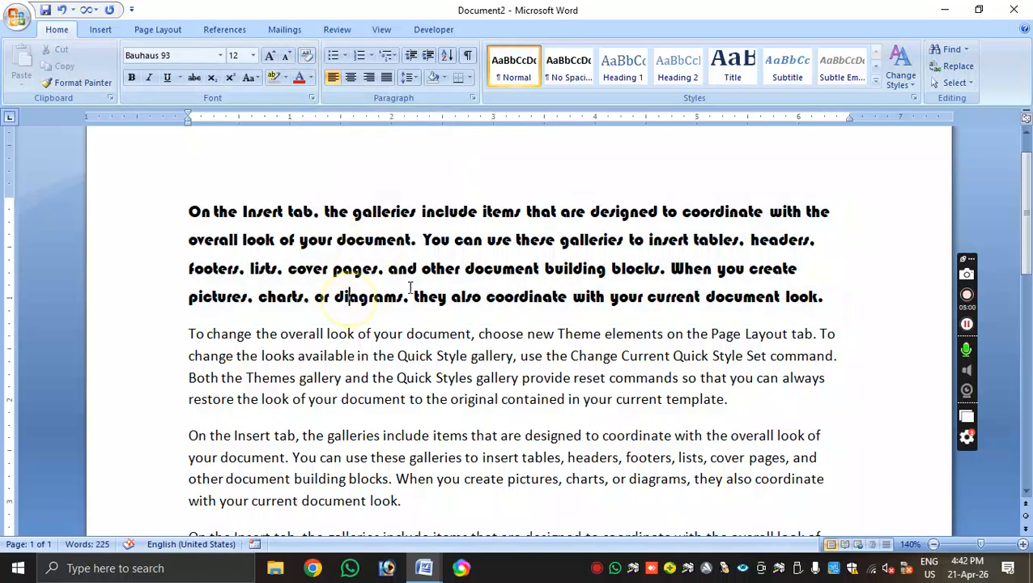
{"action": "left_click_drag", "start_coordinate": [822, 296], "coordinate": [187, 209]}
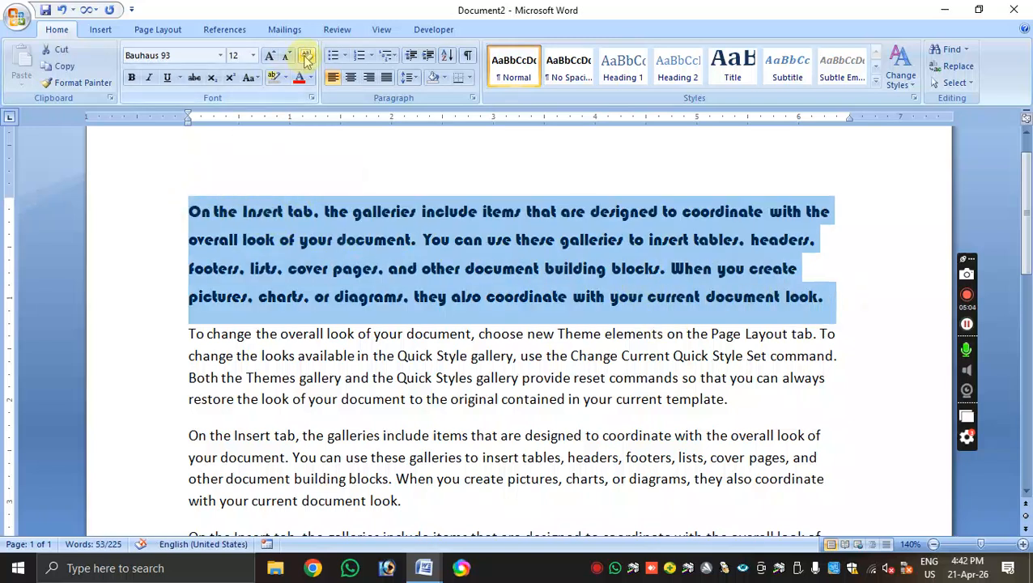
{"action": "left_click", "coordinate": [306, 55]}
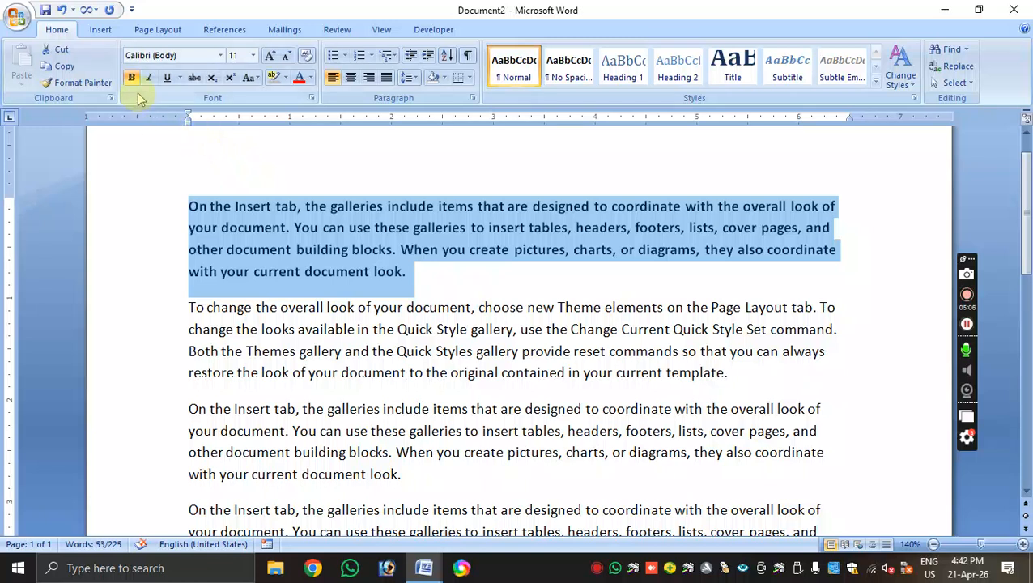
{"action": "left_click", "coordinate": [382, 217]}
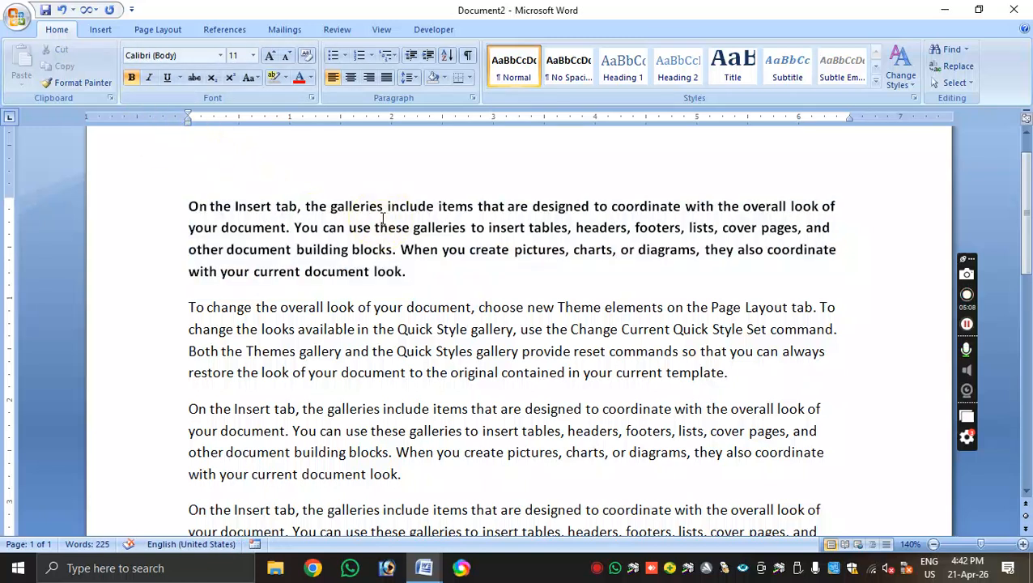
- Remove the bold formatting from the entire first paragraph
{"action": "left_click_drag", "start_coordinate": [412, 272], "coordinate": [172, 188]}
{"action": "left_click", "coordinate": [131, 78]}
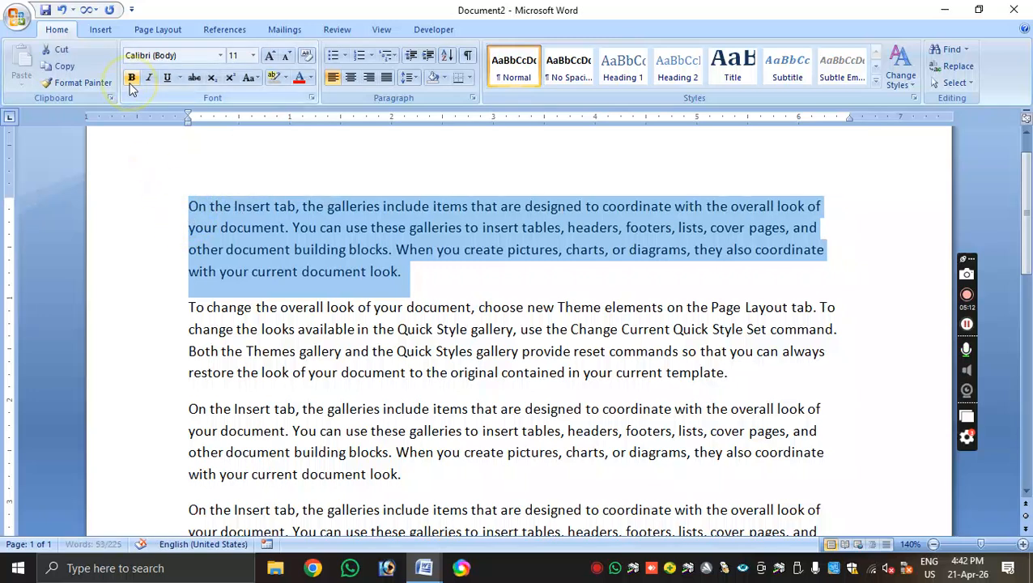
{"action": "left_click", "coordinate": [442, 251]}
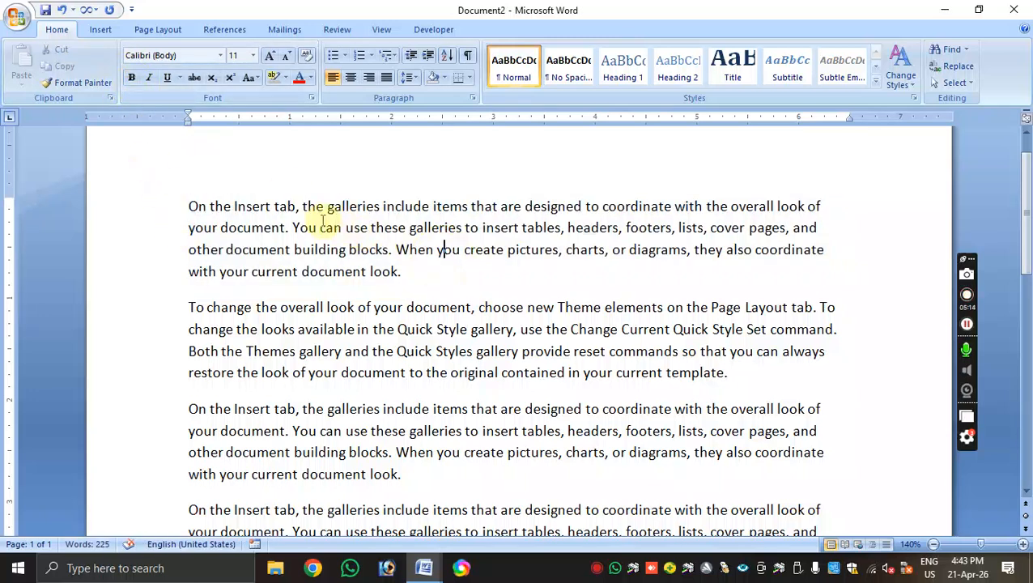
- Make the opening words "On the Insert tab," of the first paragraph bold
{"action": "left_click_drag", "start_coordinate": [282, 202], "coordinate": [188, 192]}
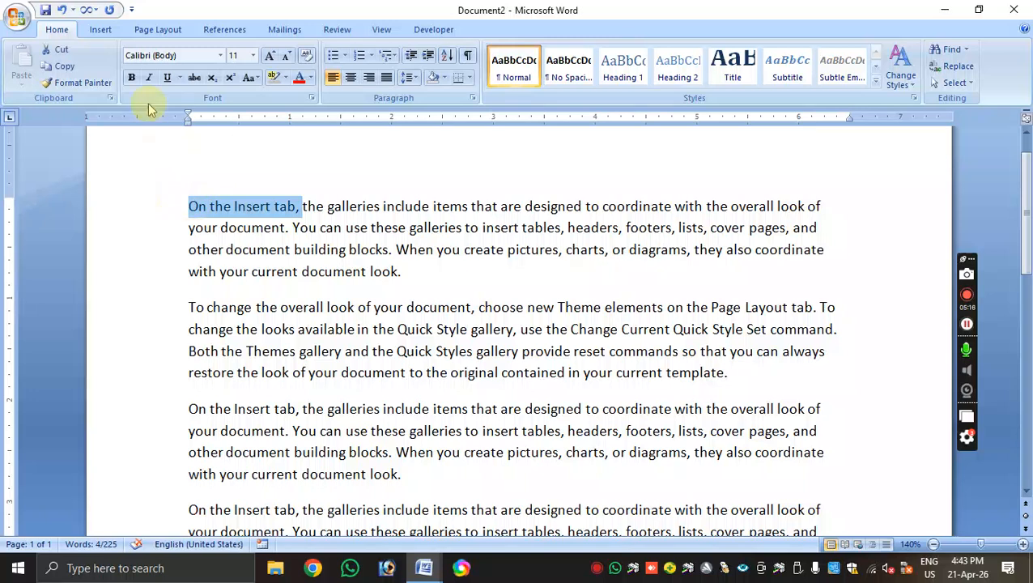
{"action": "left_click", "coordinate": [134, 78]}
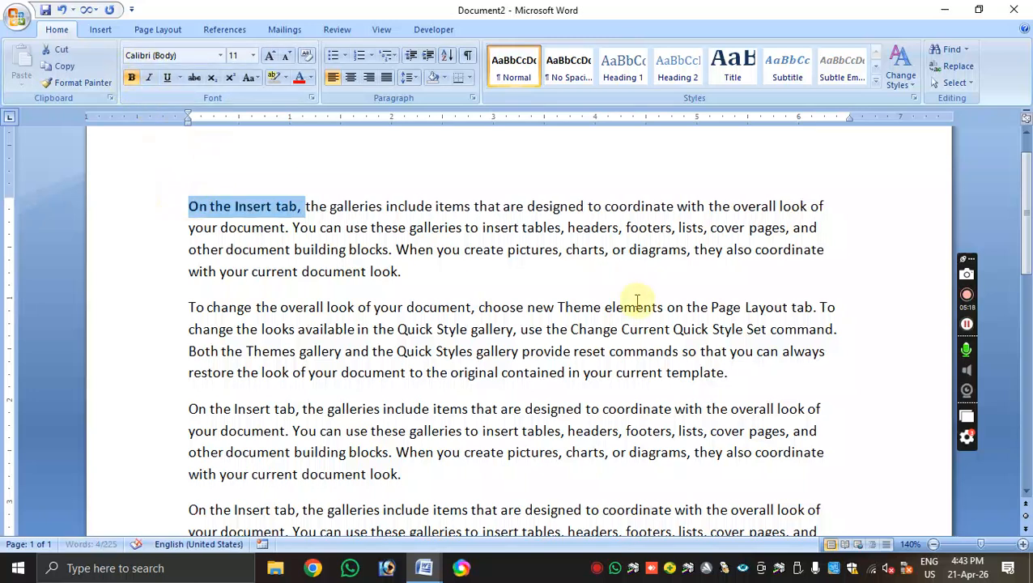
{"action": "left_click", "coordinate": [490, 327]}
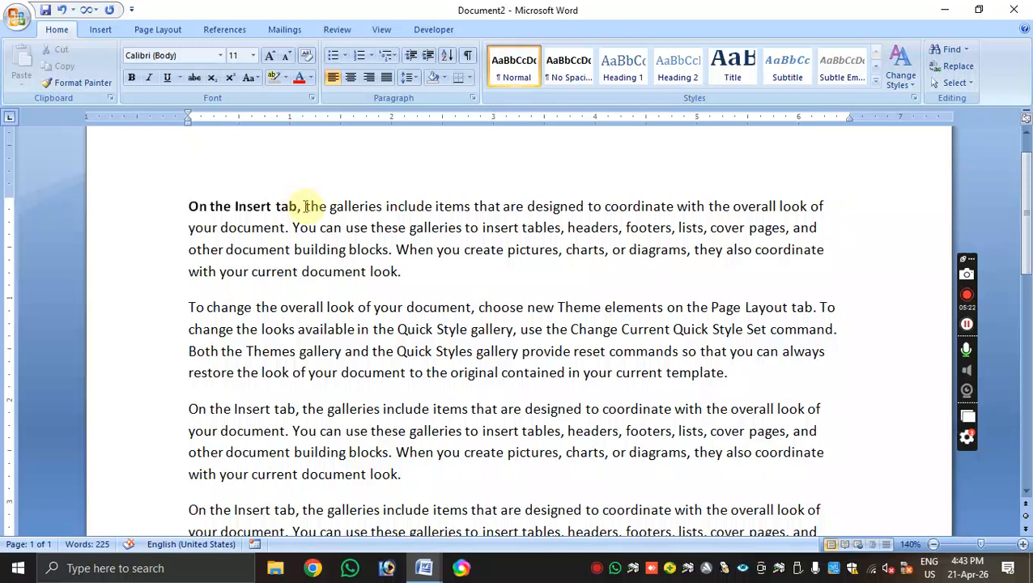
- Italicize the words "the galleries include items" in the first paragraph
{"action": "left_click_drag", "start_coordinate": [304, 206], "coordinate": [471, 207]}
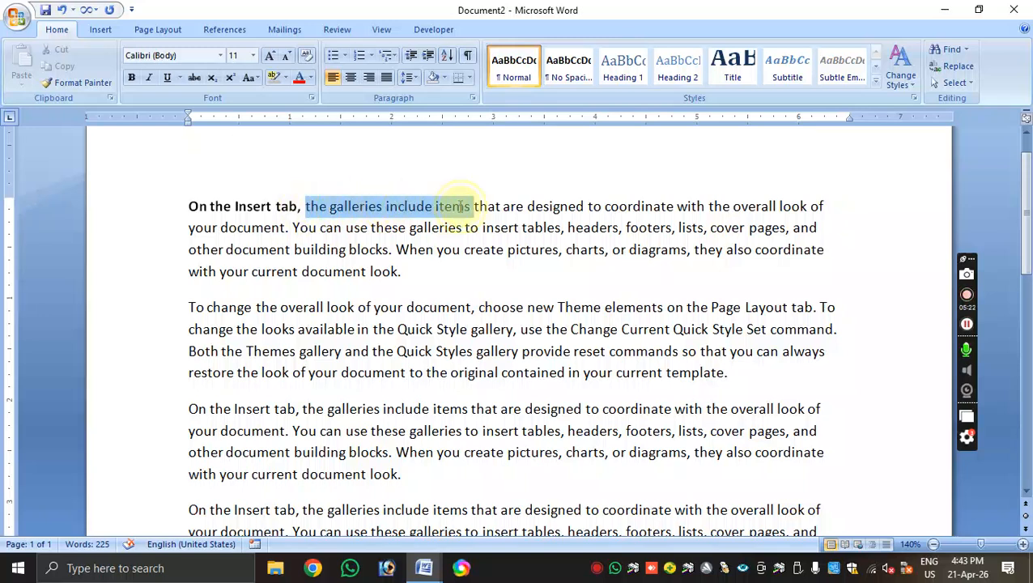
{"action": "left_click", "coordinate": [151, 80]}
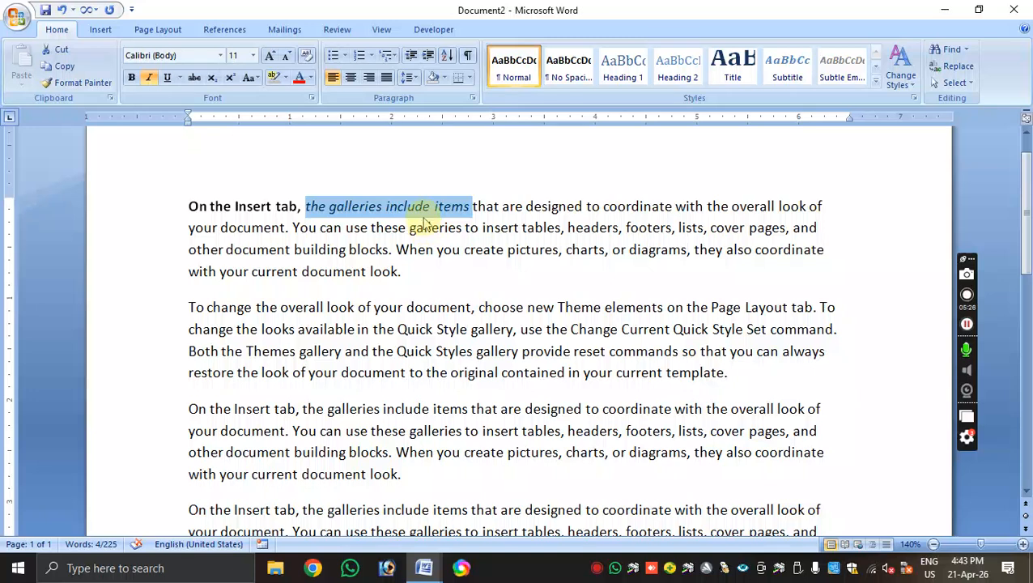
{"action": "scroll", "coordinate": [407, 217], "scroll_direction": "up", "scroll_amount": 2}
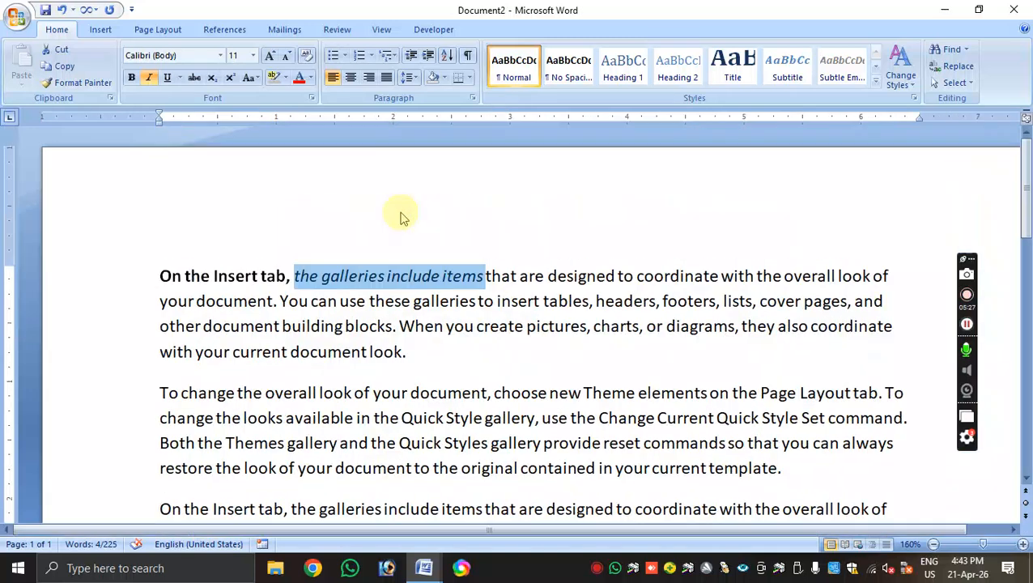
- Undo the last italic formatting and italicize the entire first paragraph
{"action": "left_click", "coordinate": [421, 300]}
{"action": "key", "text": "ctrl+z"}
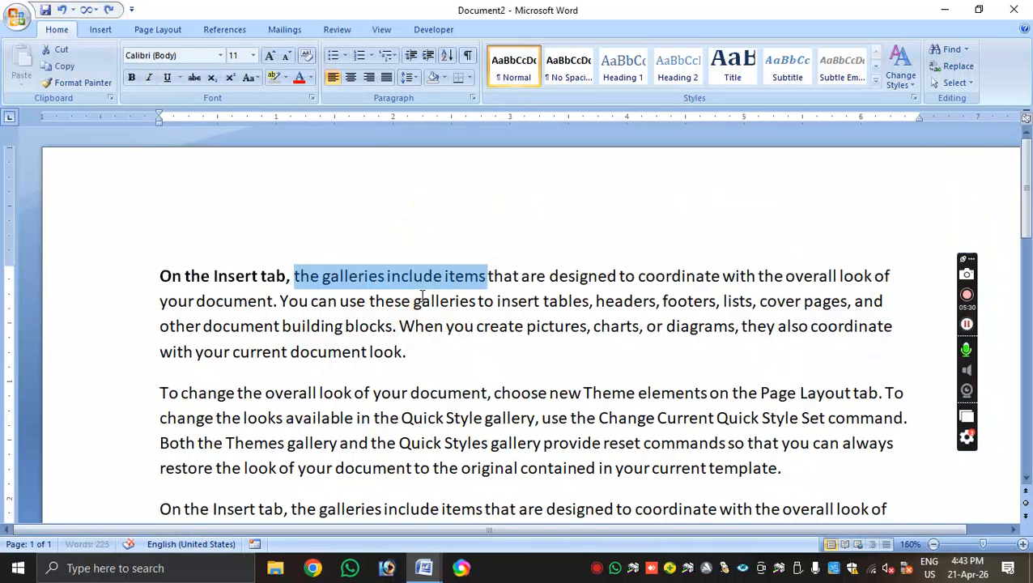
{"action": "left_click_drag", "start_coordinate": [440, 348], "coordinate": [142, 254]}
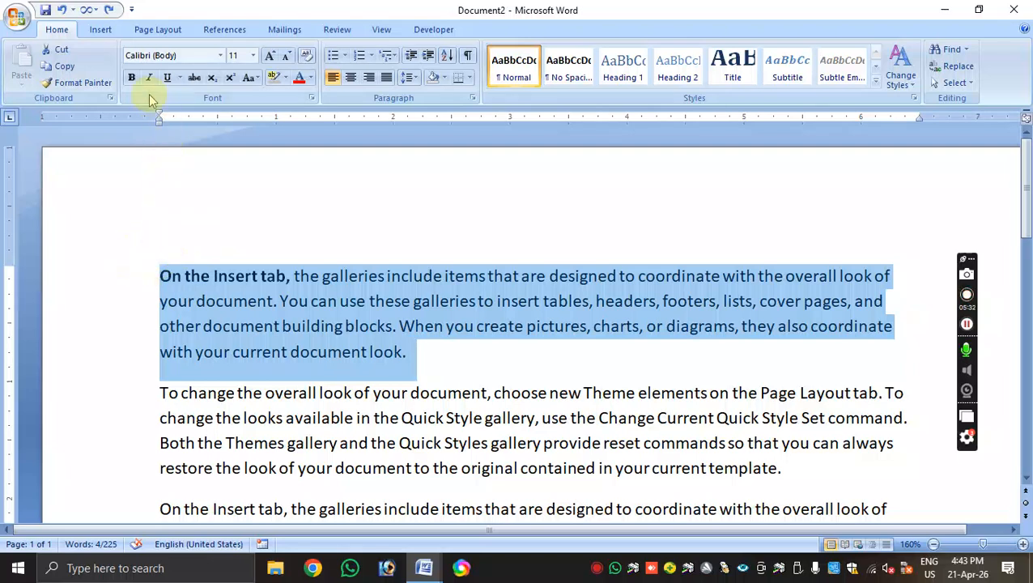
{"action": "left_click", "coordinate": [148, 78]}
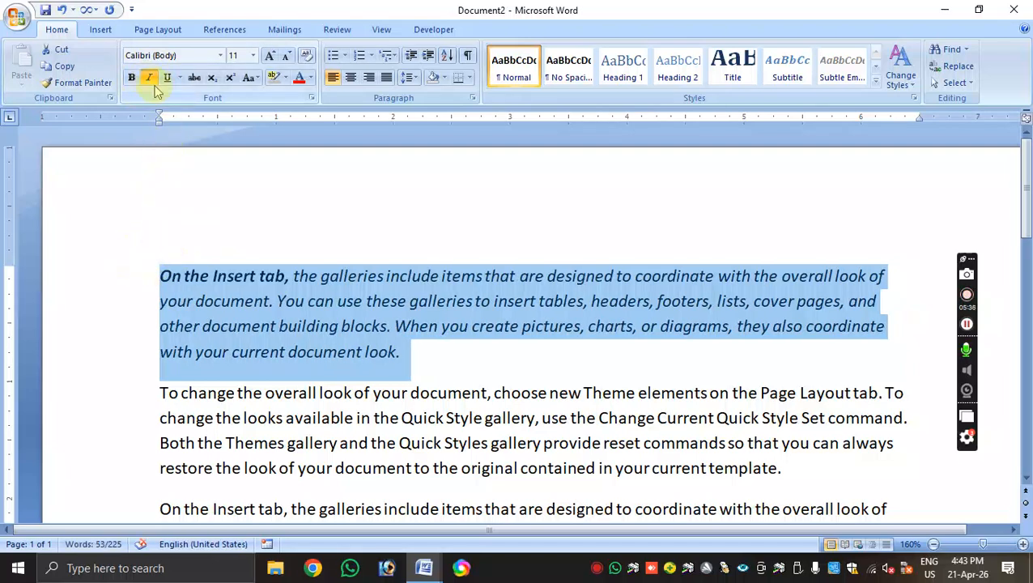
{"action": "left_click", "coordinate": [384, 300]}
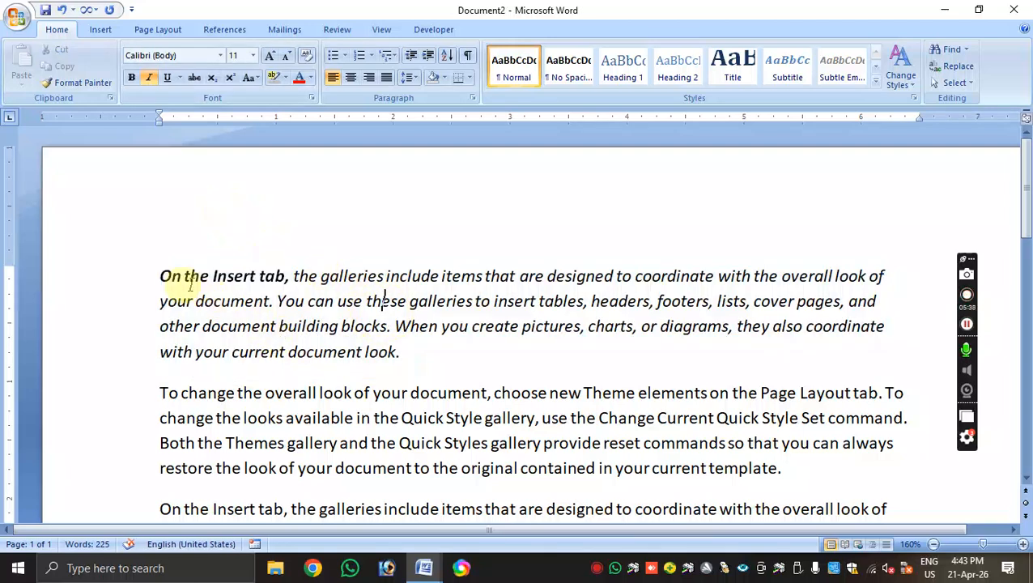
- Underline the entire first paragraph
{"action": "left_click_drag", "start_coordinate": [150, 272], "coordinate": [811, 351]}
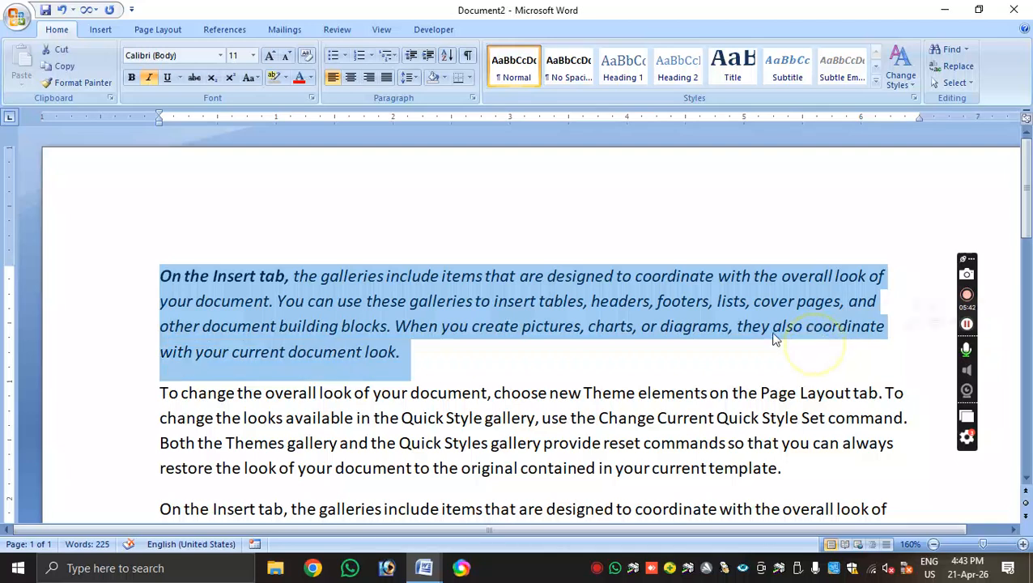
{"action": "left_click", "coordinate": [168, 81]}
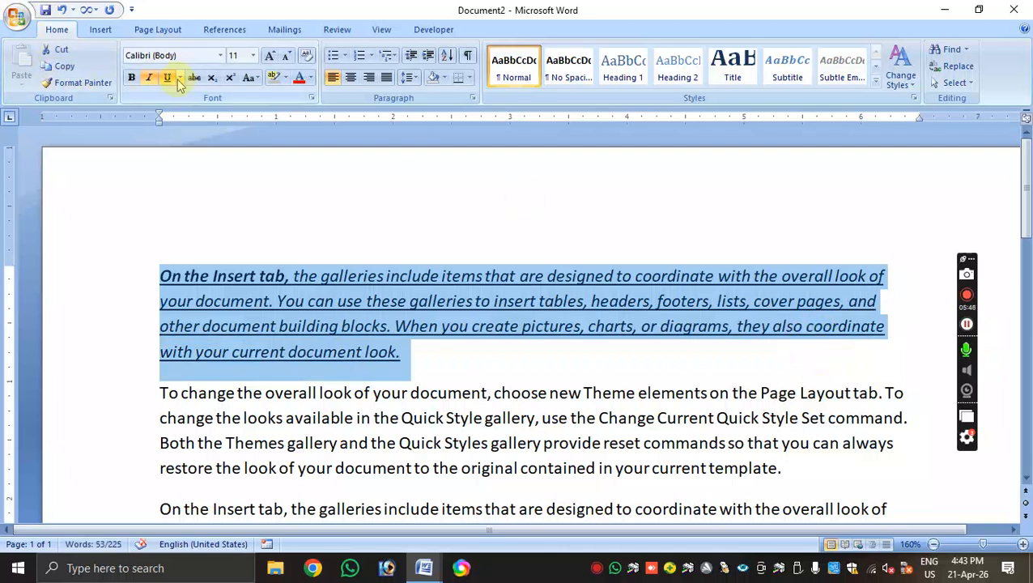
- Examine the additional underline styles available in the Font dialog, without applying one
{"action": "left_click", "coordinate": [179, 77]}
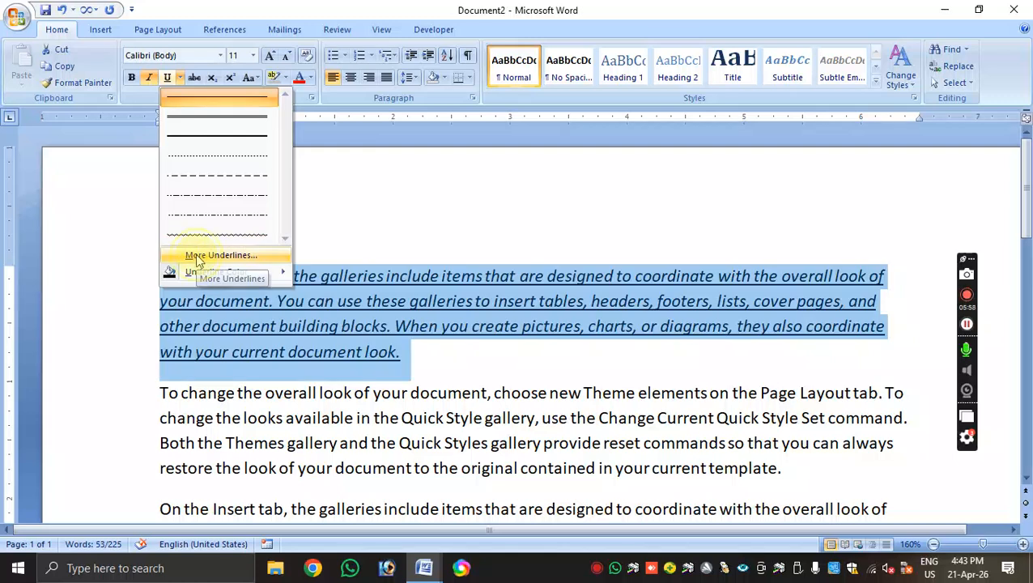
{"action": "left_click", "coordinate": [197, 258]}
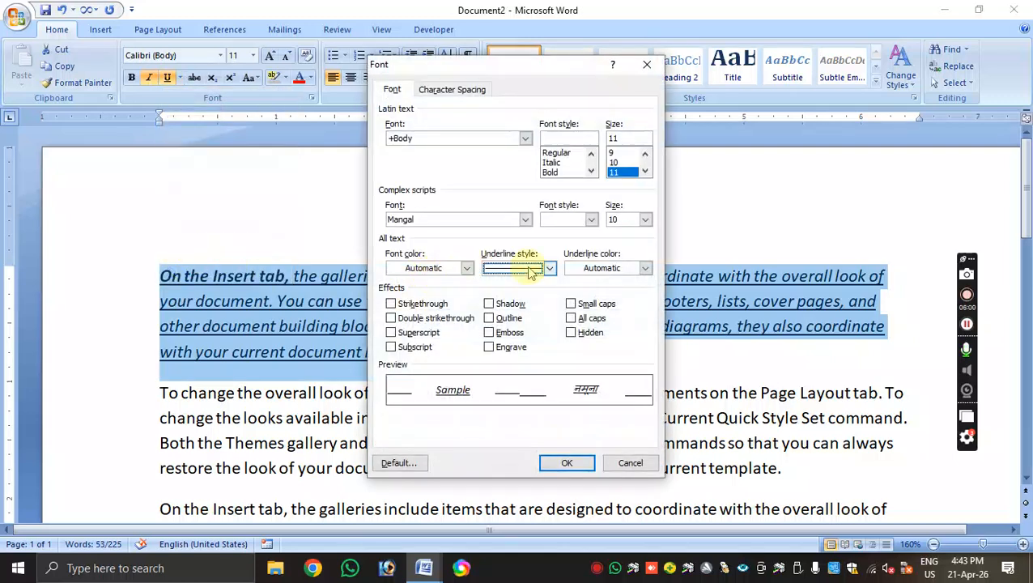
{"action": "left_click", "coordinate": [550, 269]}
{"action": "scroll", "coordinate": [526, 327], "scroll_direction": "down", "scroll_amount": 5}
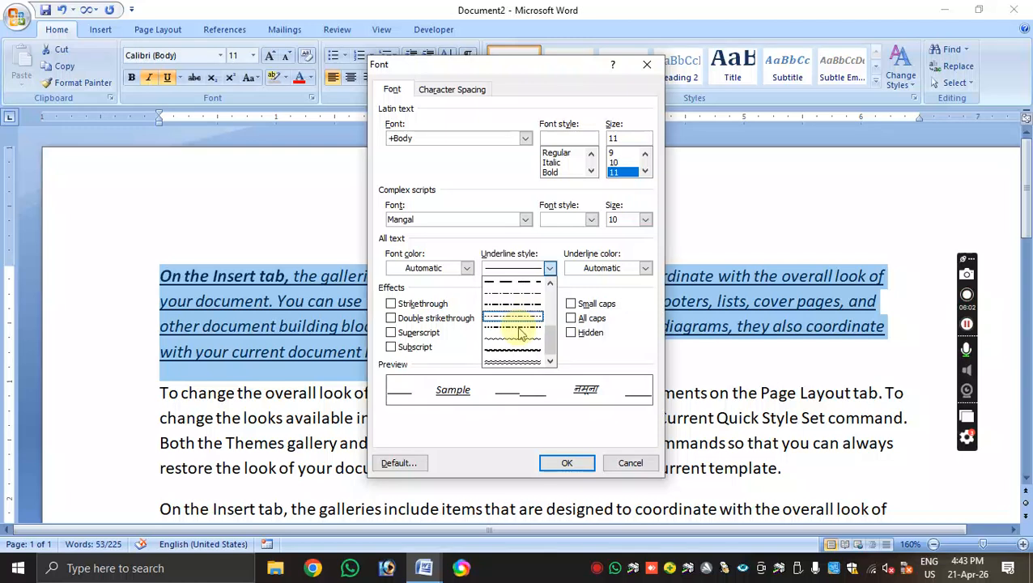
{"action": "left_click", "coordinate": [627, 463]}
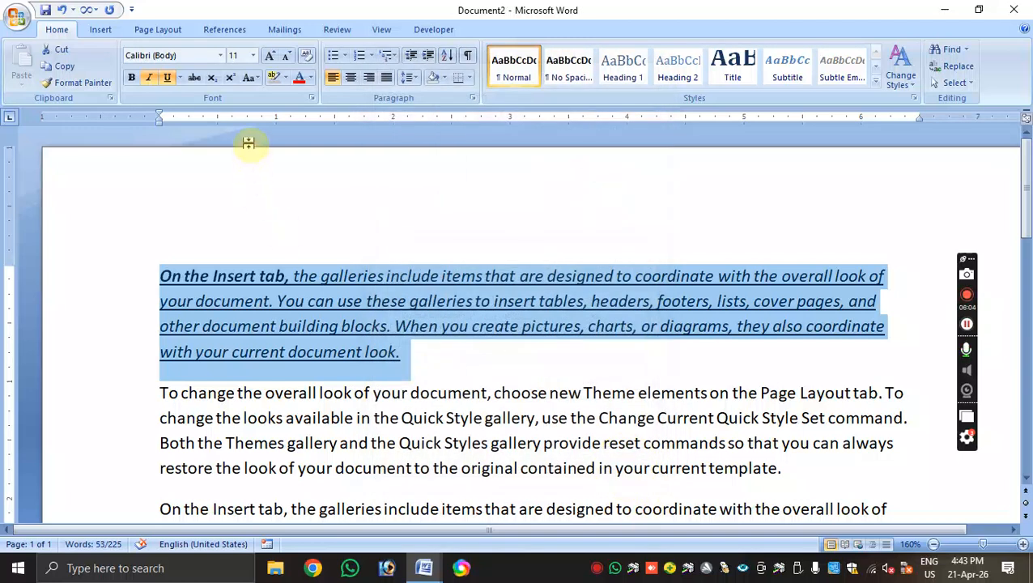
- Change the underline color of the first paragraph to red
{"action": "left_click", "coordinate": [179, 78]}
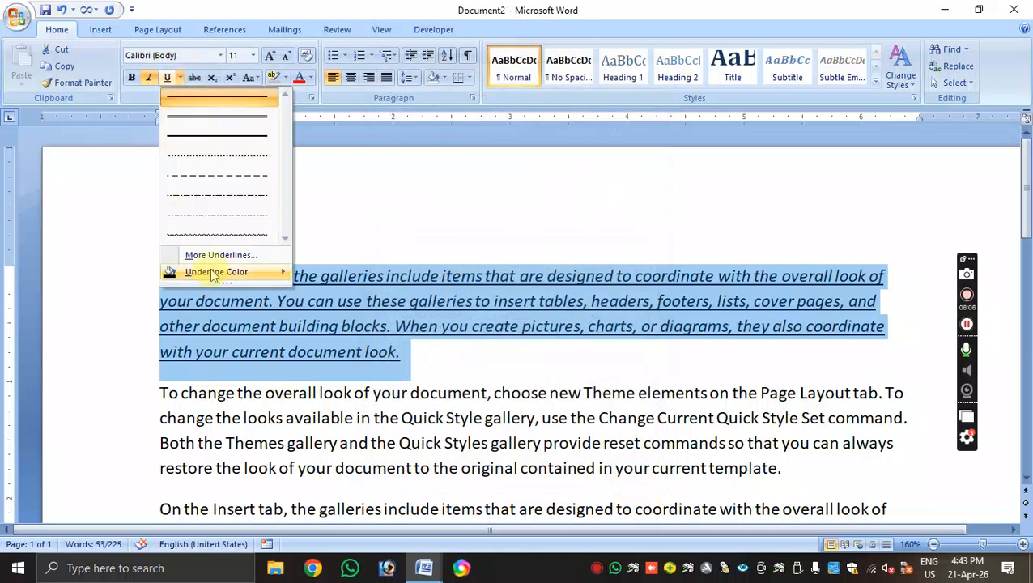
{"action": "mouse_move", "coordinate": [212, 272]}
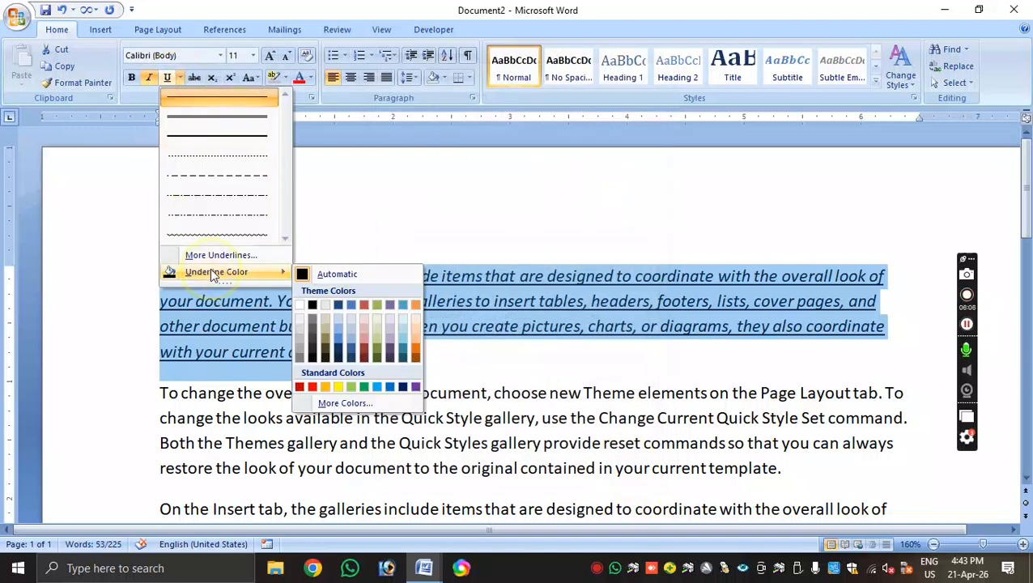
{"action": "left_click", "coordinate": [312, 387]}
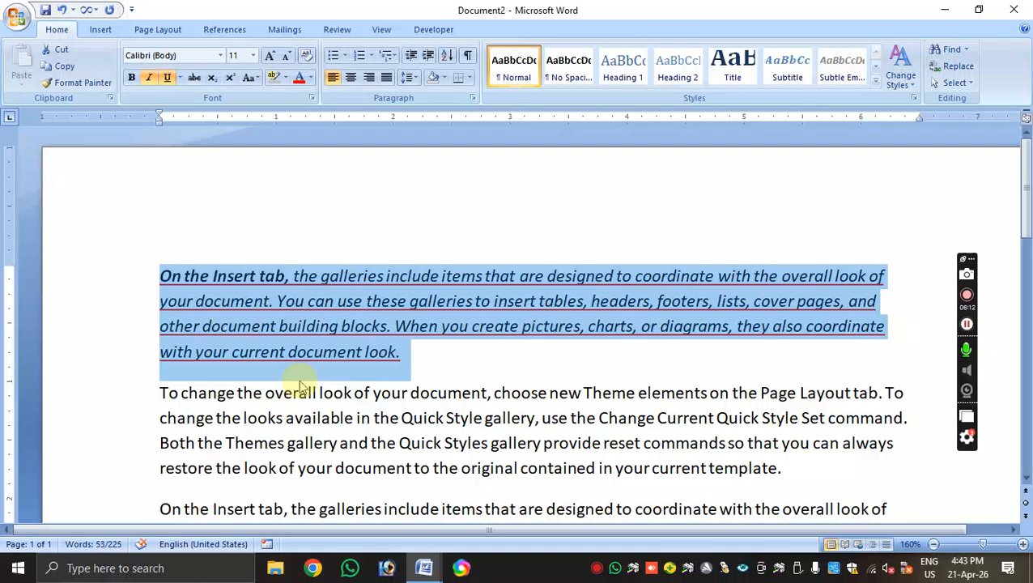
{"action": "left_click", "coordinate": [275, 300]}
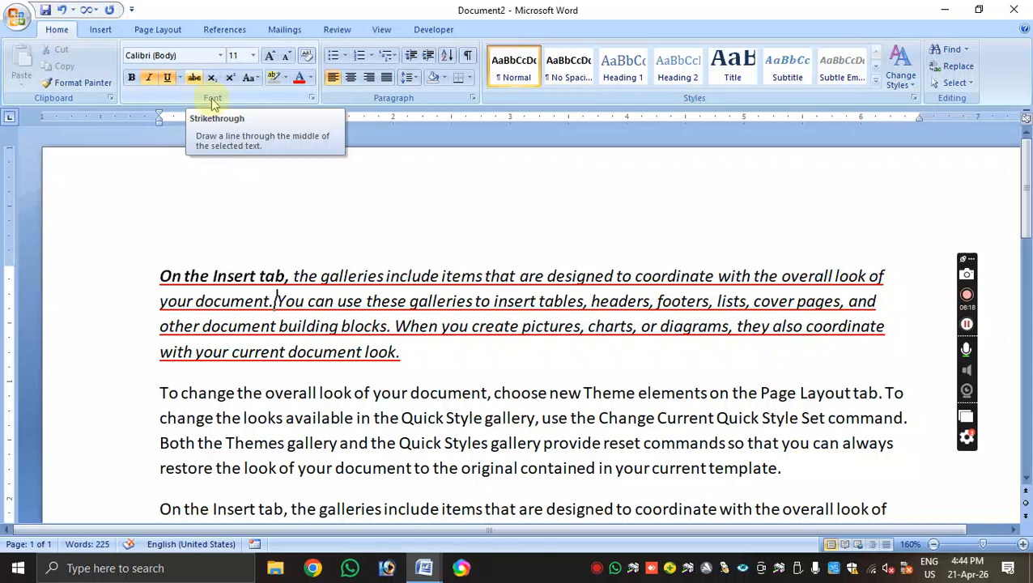
- Apply strikethrough to the opening words "On the Insert tab," of the first paragraph
{"action": "left_click_drag", "start_coordinate": [159, 276], "coordinate": [291, 276]}
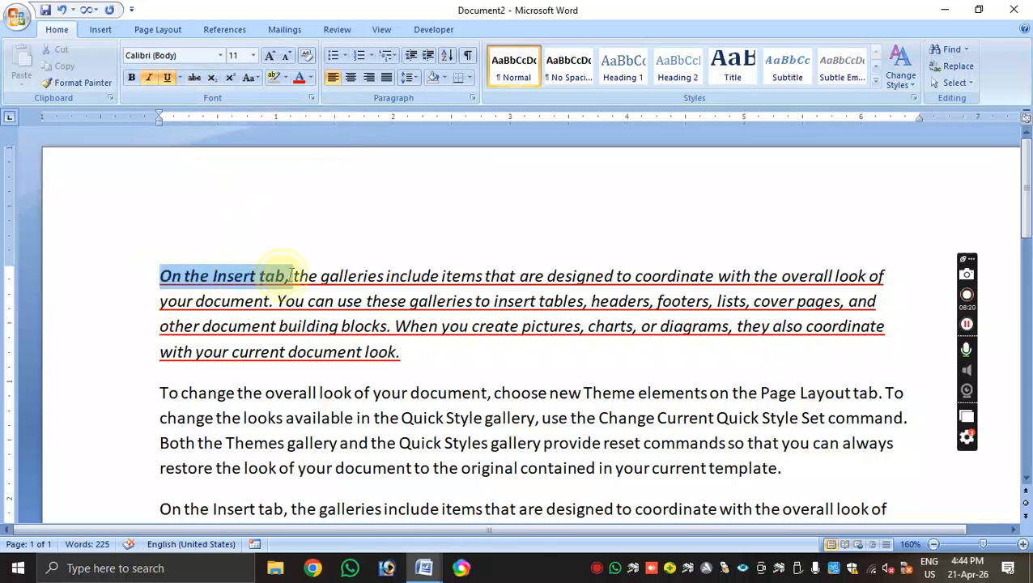
{"action": "left_click", "coordinate": [193, 81]}
{"action": "left_click", "coordinate": [144, 352]}
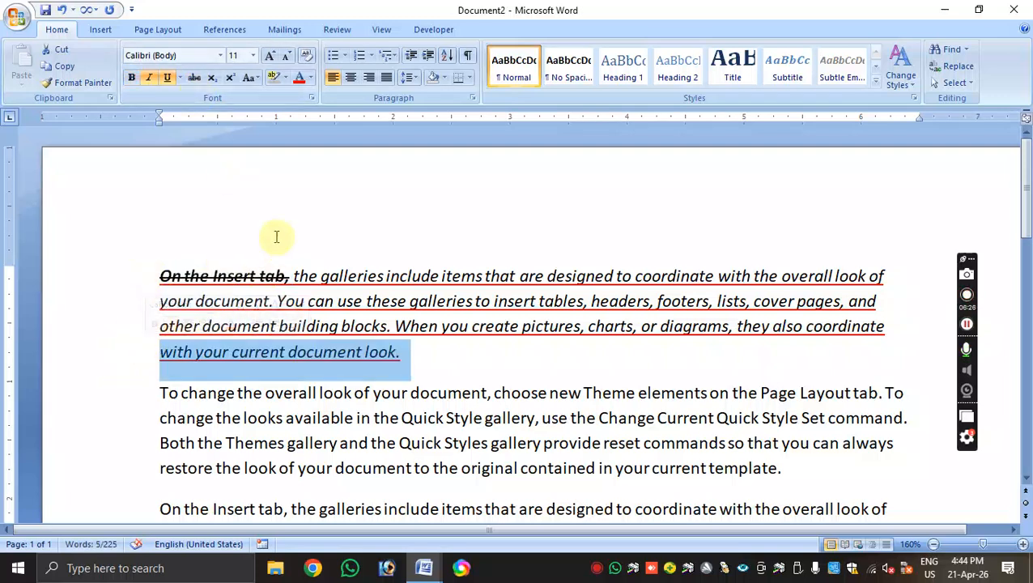
- Insert two blank lines above the first paragraph and enter "CO2" on the first of them
{"action": "scroll", "coordinate": [192, 287], "scroll_direction": "down", "scroll_amount": 3}
{"action": "scroll", "coordinate": [179, 291], "scroll_direction": "up", "scroll_amount": 3}
{"action": "left_click", "coordinate": [161, 276]}
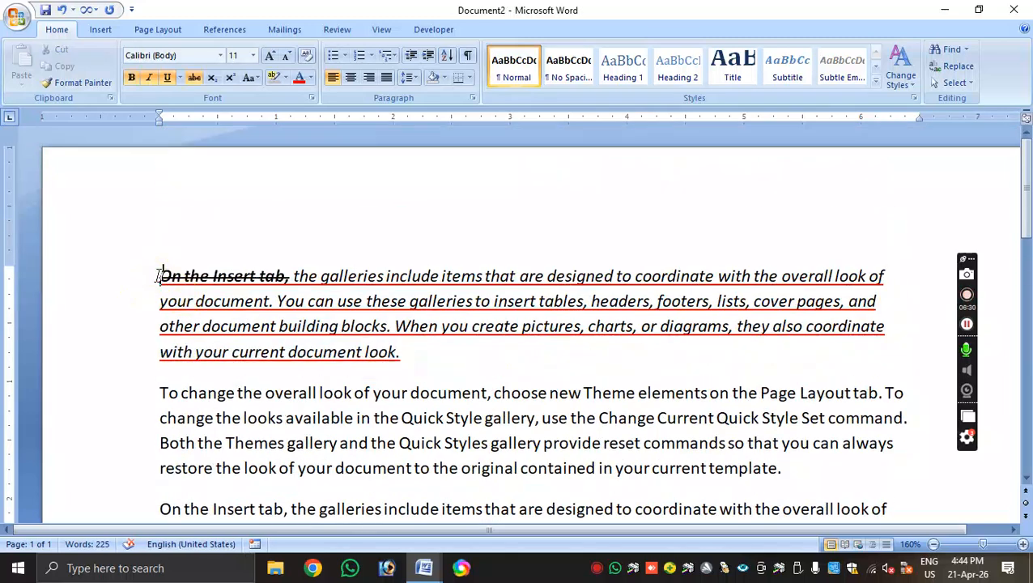
{"action": "key", "text": "Return"}
{"action": "key", "text": "Return"}
{"action": "left_click", "coordinate": [174, 262]}
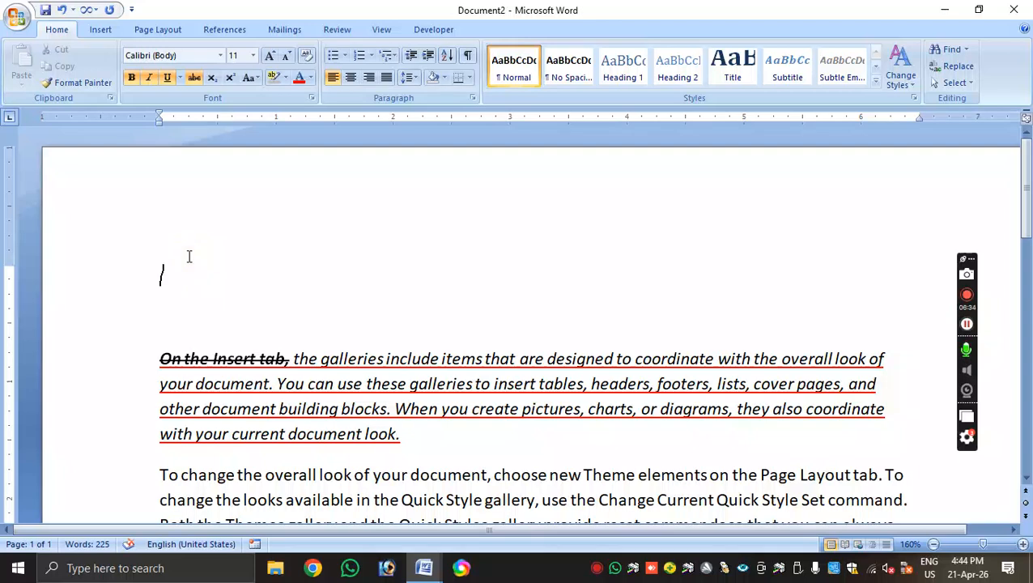
{"action": "key", "text": "BackSpace"}
{"action": "type", "text": "c"}
{"action": "key", "text": "BackSpace"}
{"action": "type", "text": "CO2"}
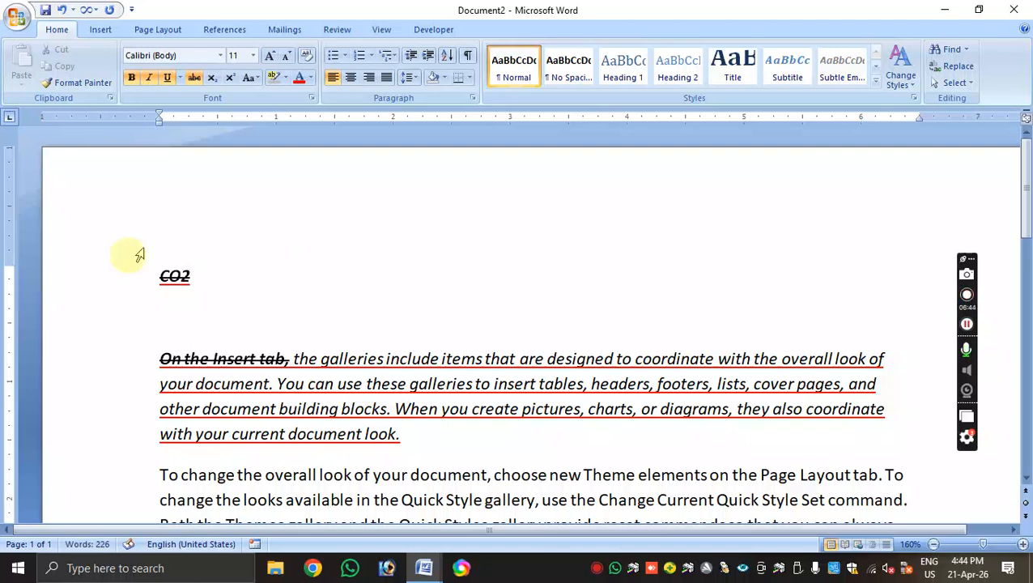
- Remove the strikethrough, bold, italic and underline formatting from "CO2"
{"action": "left_click", "coordinate": [127, 277]}
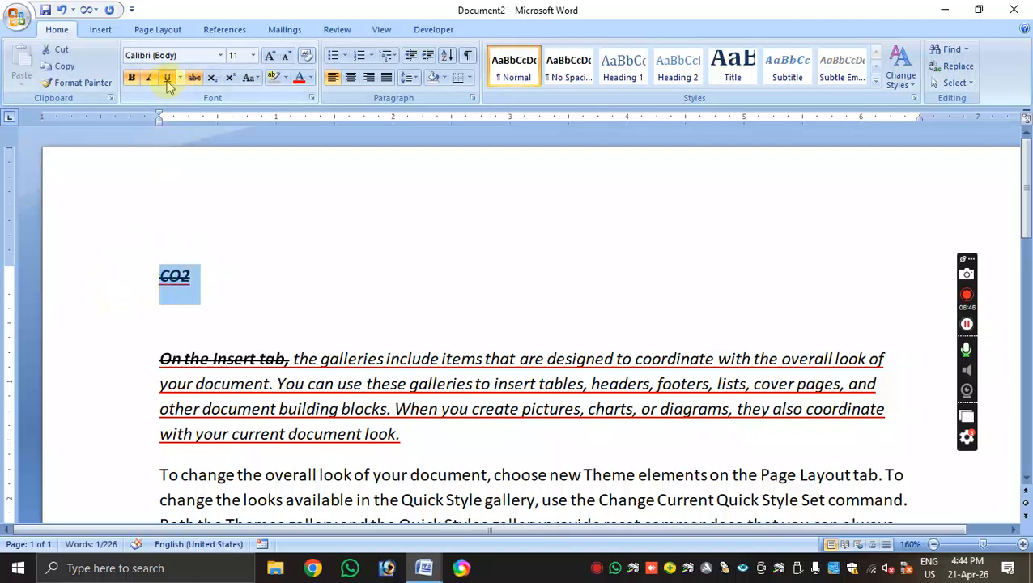
{"action": "left_click", "coordinate": [185, 81]}
{"action": "left_click", "coordinate": [173, 258]}
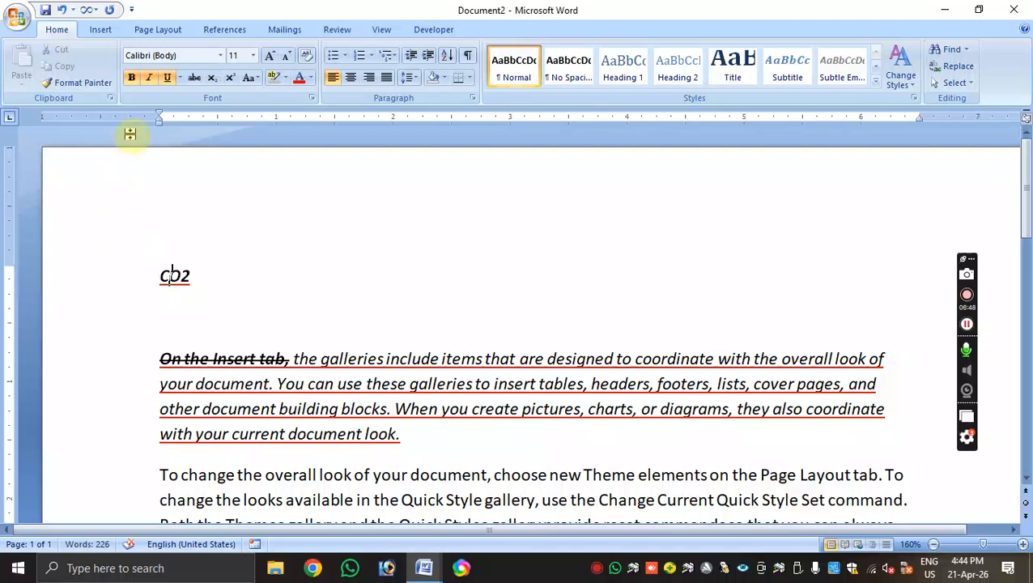
{"action": "left_click", "coordinate": [134, 80]}
{"action": "left_click", "coordinate": [166, 79]}
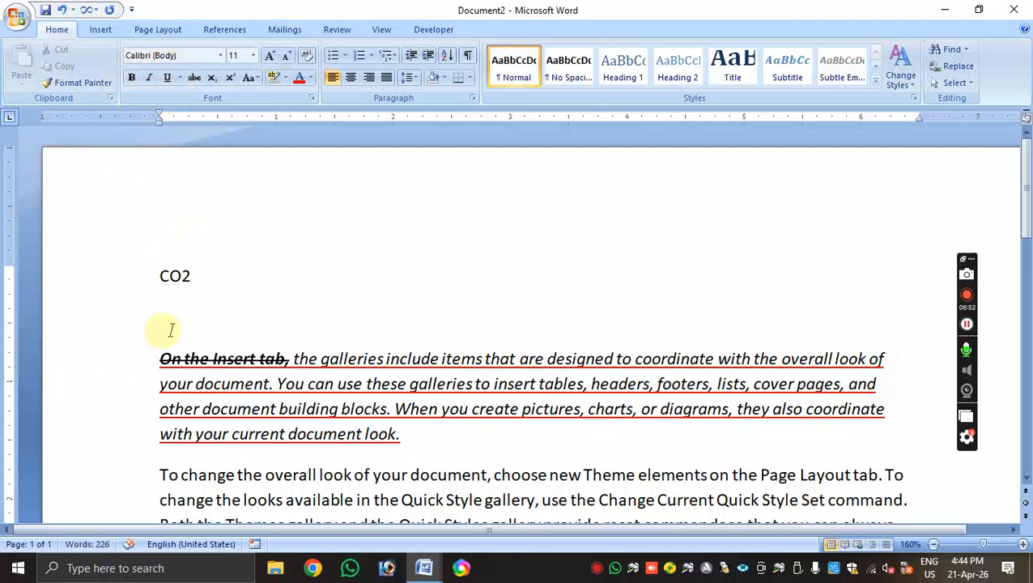
- Format the 2 in "CO2" as subscript
{"action": "left_click", "coordinate": [224, 276]}
{"action": "left_click_drag", "start_coordinate": [183, 275], "coordinate": [191, 276]}
{"action": "left_click", "coordinate": [211, 79]}
- Enter "o2" on the blank line below "CO2" and remove its strikethrough
{"action": "left_click", "coordinate": [238, 326]}
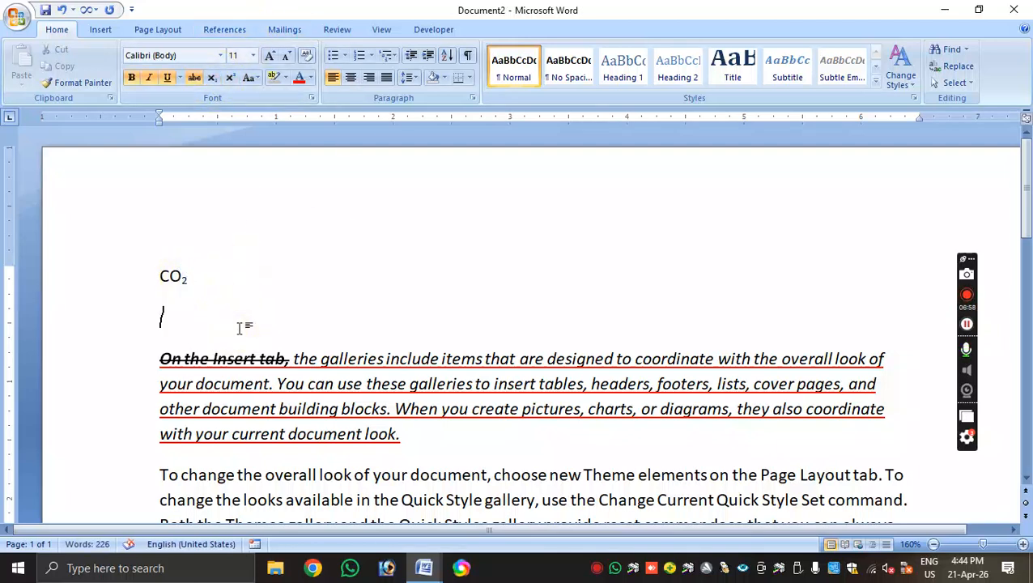
{"action": "type", "text": "o2"}
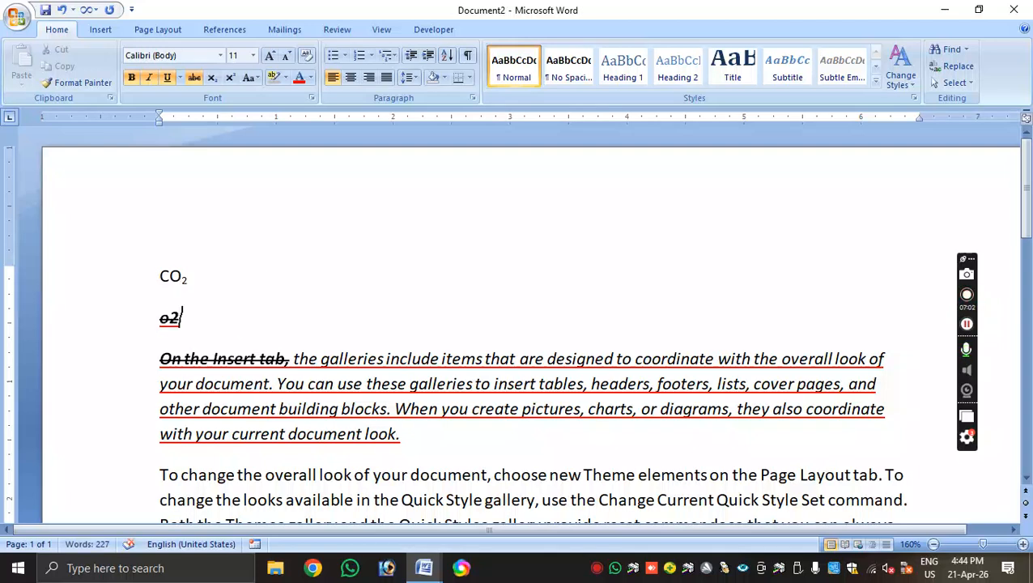
{"action": "left_click_drag", "start_coordinate": [184, 318], "coordinate": [143, 313]}
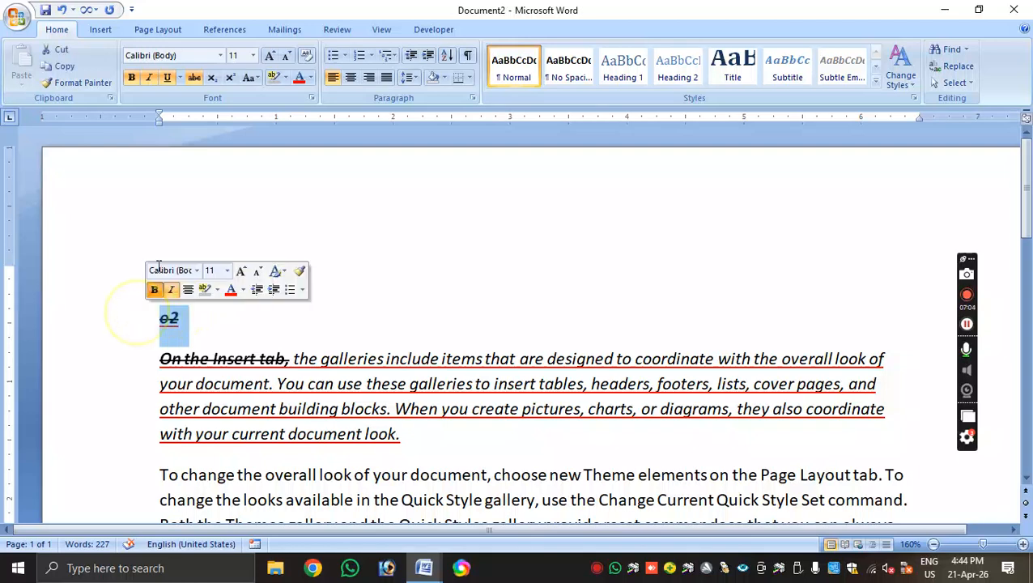
{"action": "left_click", "coordinate": [194, 78]}
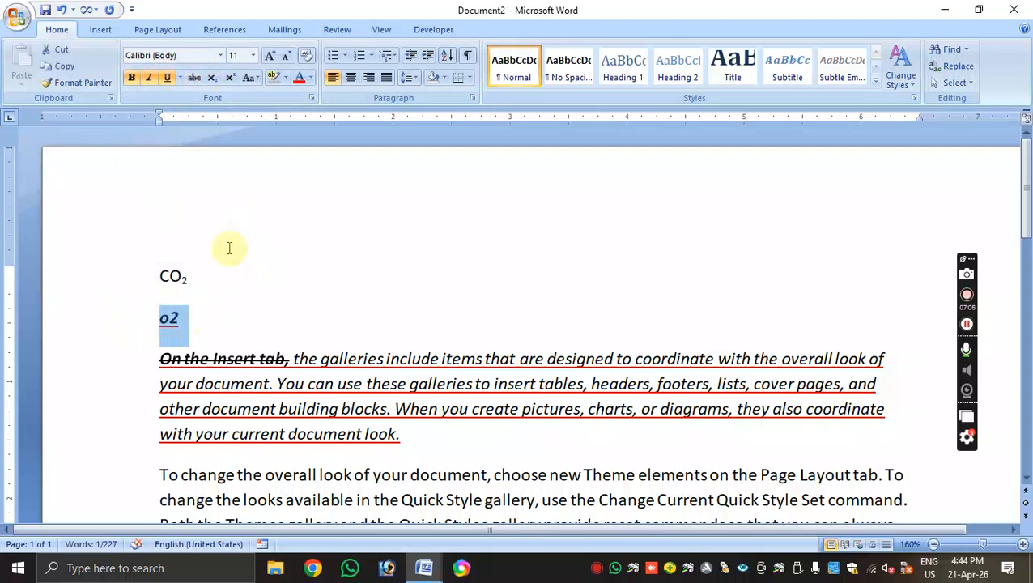
- Format the 2 in "o2" as subscript
{"action": "left_click", "coordinate": [231, 277]}
{"action": "left_click_drag", "start_coordinate": [172, 317], "coordinate": [170, 320]}
{"action": "left_click", "coordinate": [211, 77]}
{"action": "left_click", "coordinate": [289, 330]}
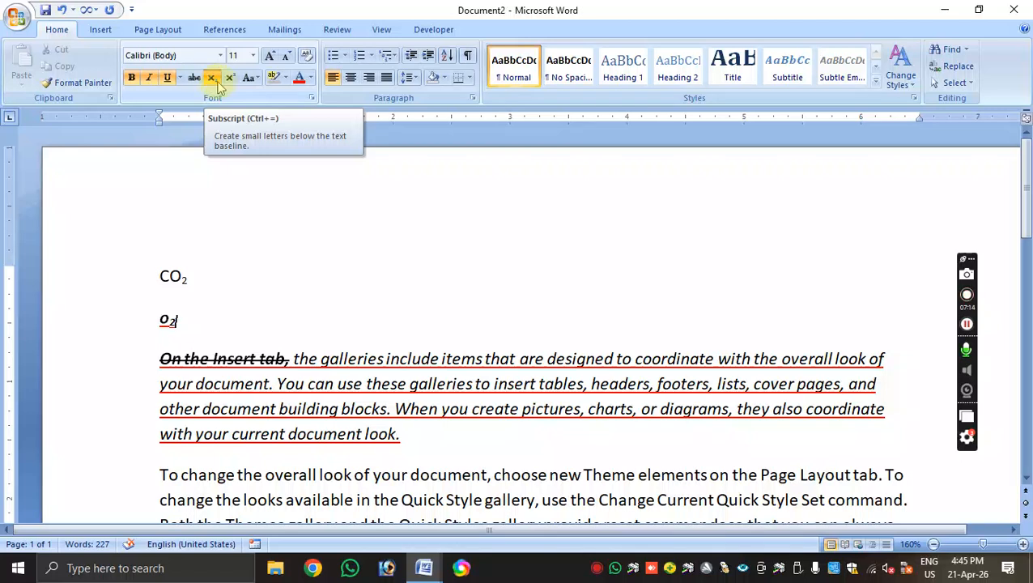
- Enter "52" to the right of "CO2" on the same line and set its font size to 22
{"action": "left_click", "coordinate": [306, 263]}
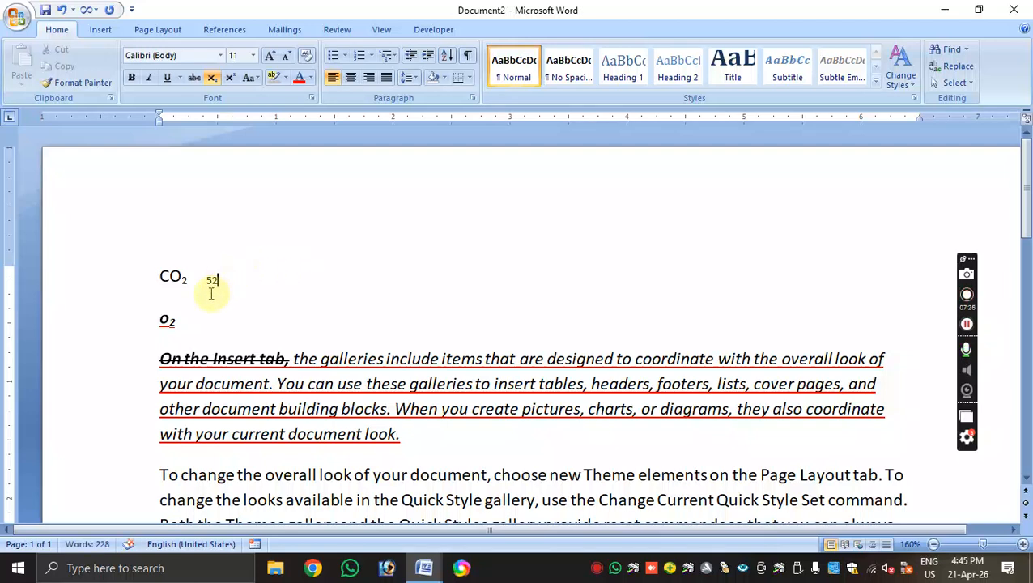
{"action": "triple_click", "coordinate": [227, 290]}
{"action": "left_click", "coordinate": [207, 279]}
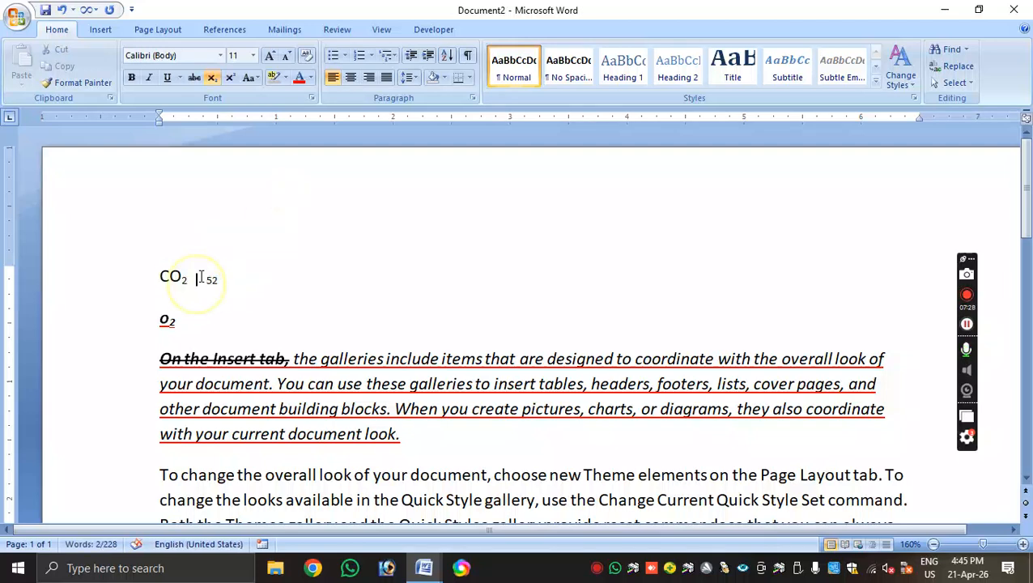
{"action": "left_click_drag", "start_coordinate": [207, 278], "coordinate": [226, 281]}
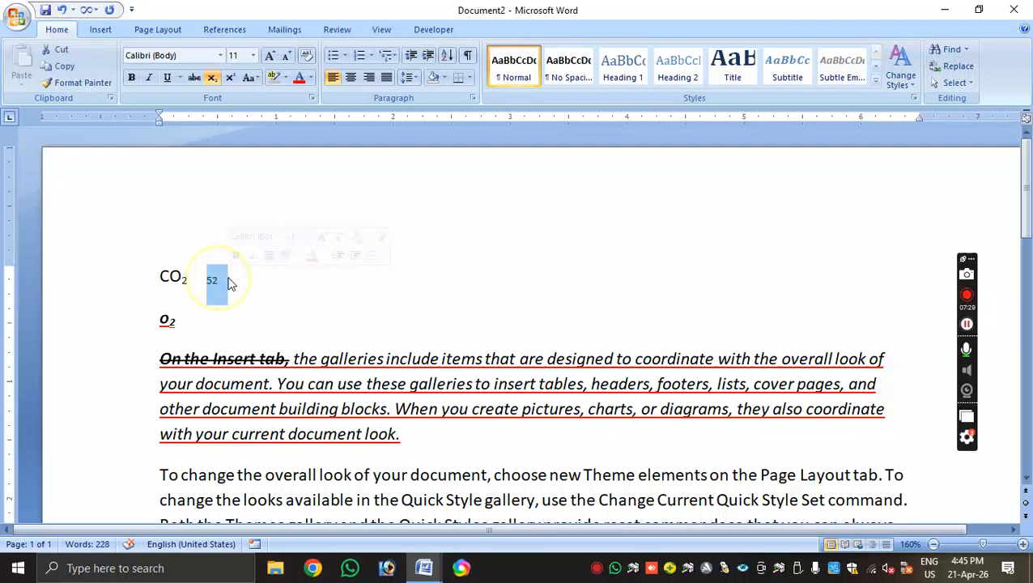
{"action": "left_click", "coordinate": [252, 55]}
{"action": "left_click", "coordinate": [242, 188]}
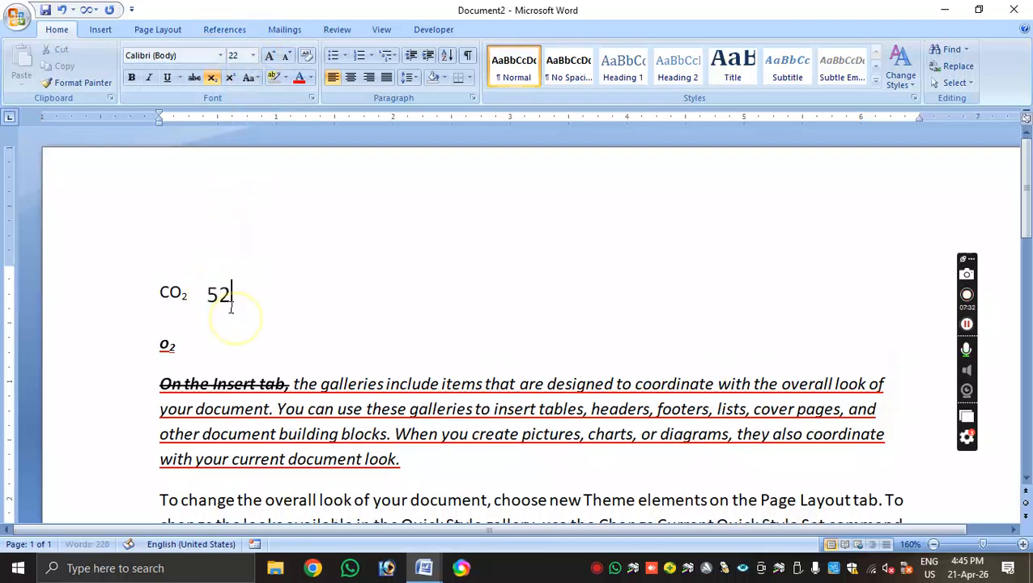
- Format the 2 in "52" as superscript
{"action": "left_click_drag", "start_coordinate": [218, 296], "coordinate": [232, 297]}
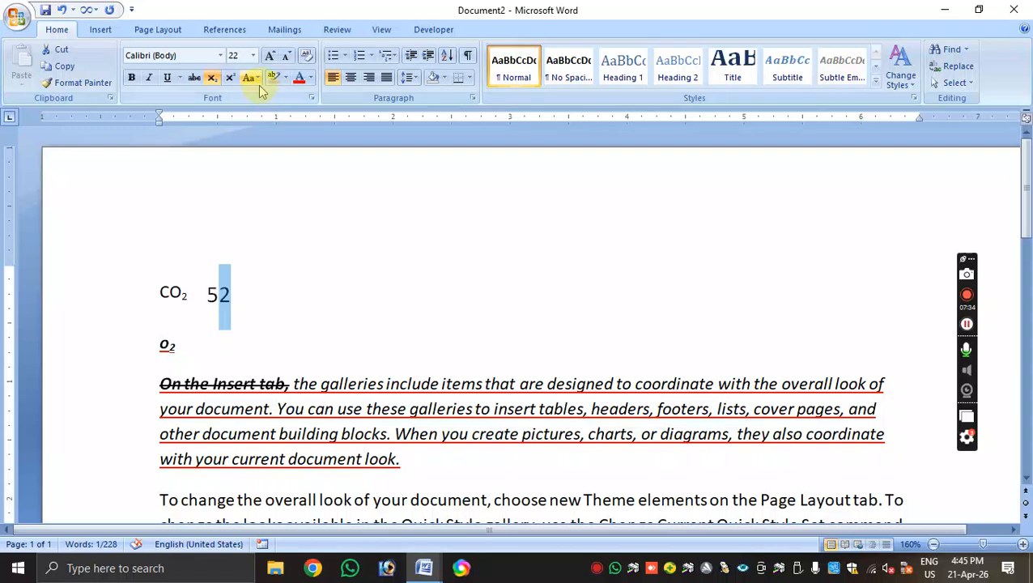
{"action": "left_click", "coordinate": [230, 78]}
{"action": "left_click", "coordinate": [255, 289]}
{"action": "left_click_drag", "start_coordinate": [219, 281], "coordinate": [185, 300]}
{"action": "left_click", "coordinate": [239, 279]}
{"action": "left_click", "coordinate": [212, 303]}
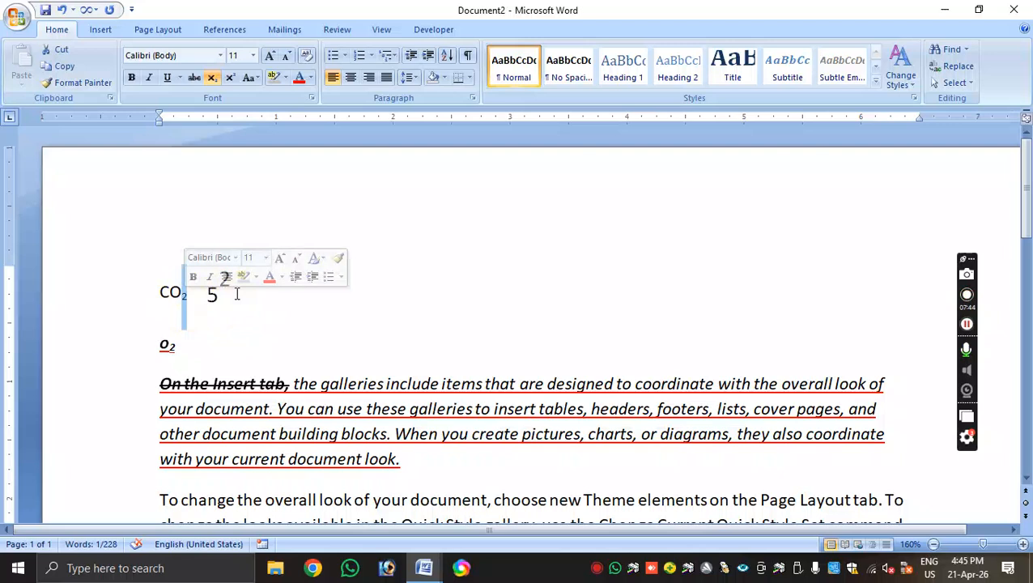
{"action": "scroll", "coordinate": [266, 258], "scroll_direction": "down", "scroll_amount": 1}
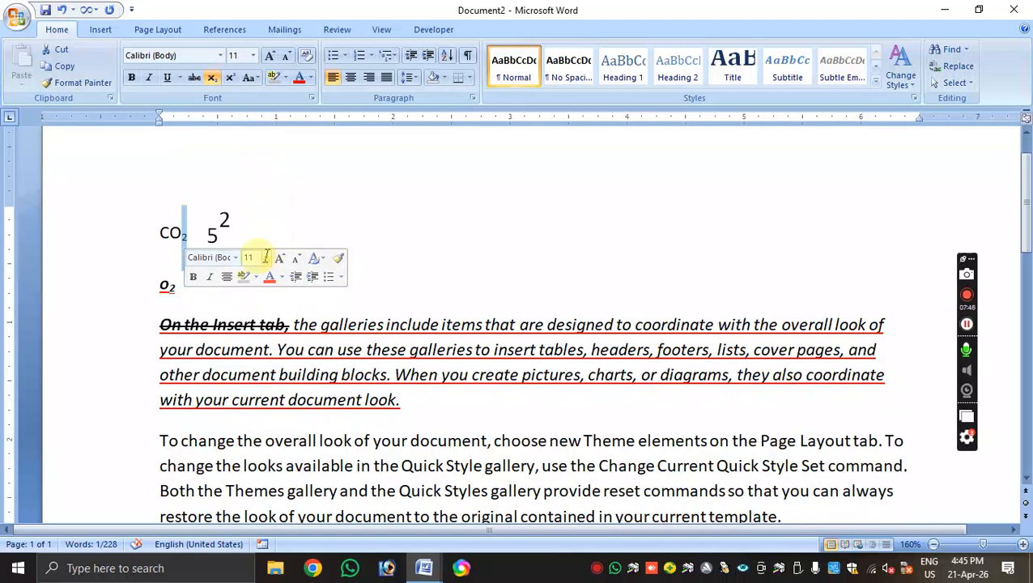
{"action": "scroll", "coordinate": [267, 258], "scroll_direction": "down", "scroll_amount": 3}
{"action": "scroll", "coordinate": [267, 257], "scroll_direction": "down", "scroll_amount": 2}
{"action": "scroll", "coordinate": [255, 261], "scroll_direction": "up", "scroll_amount": 1}
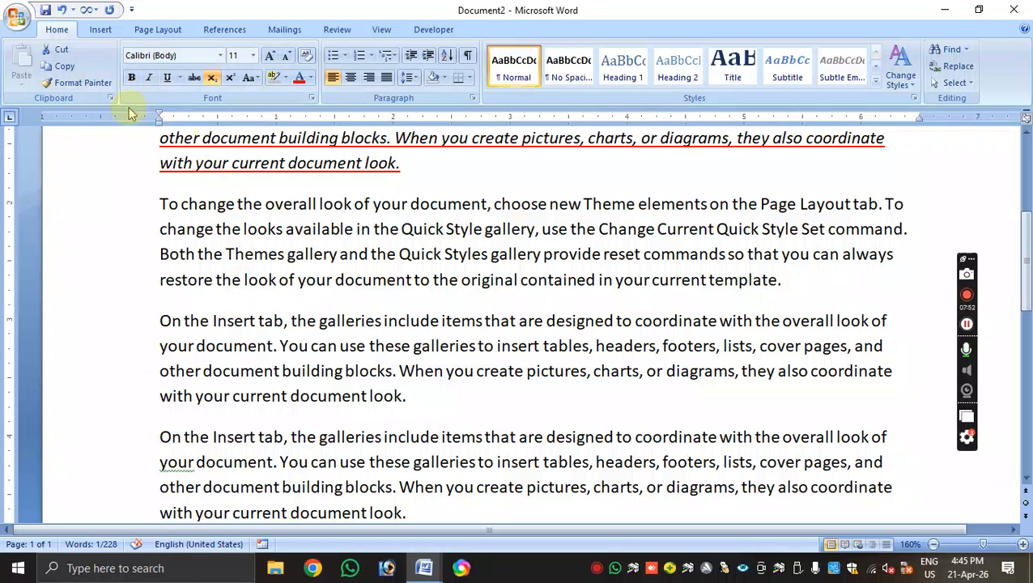
- Apply sentence case to "To change the overall look of your document" at the start of the second visible paragraph
{"action": "left_click", "coordinate": [257, 79]}
{"action": "left_click", "coordinate": [208, 203]}
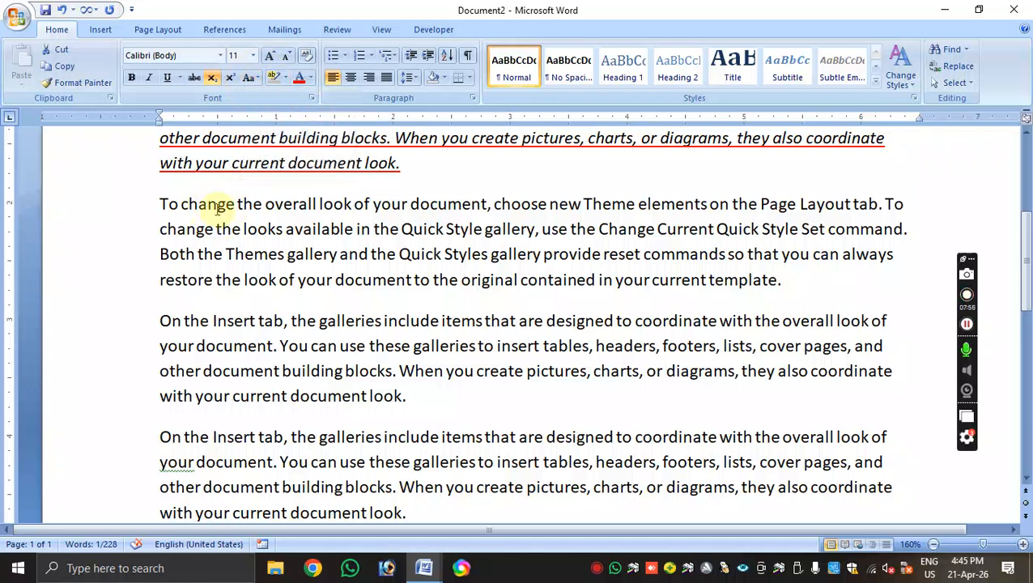
{"action": "left_click_drag", "start_coordinate": [159, 203], "coordinate": [468, 213]}
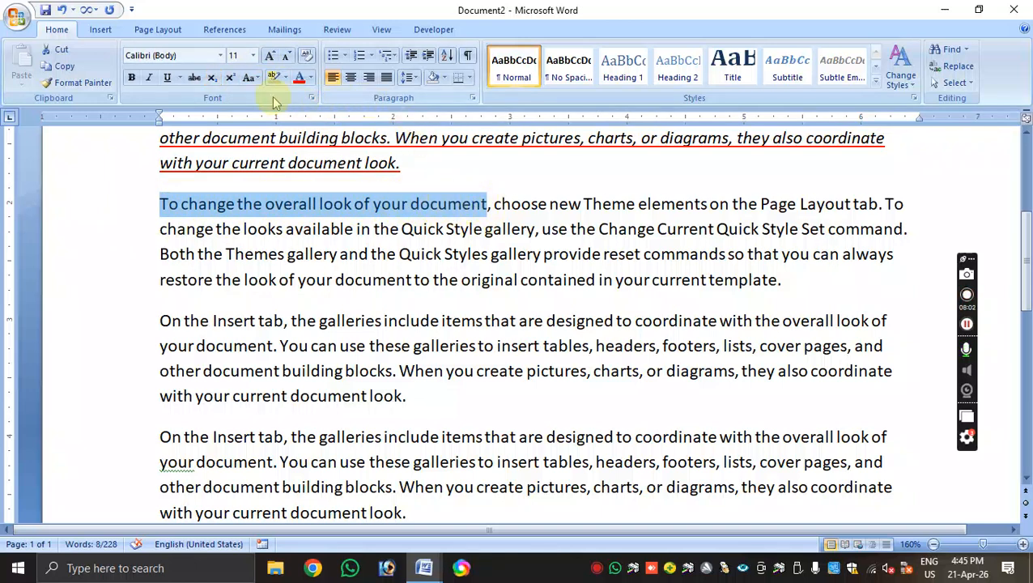
{"action": "left_click", "coordinate": [256, 77]}
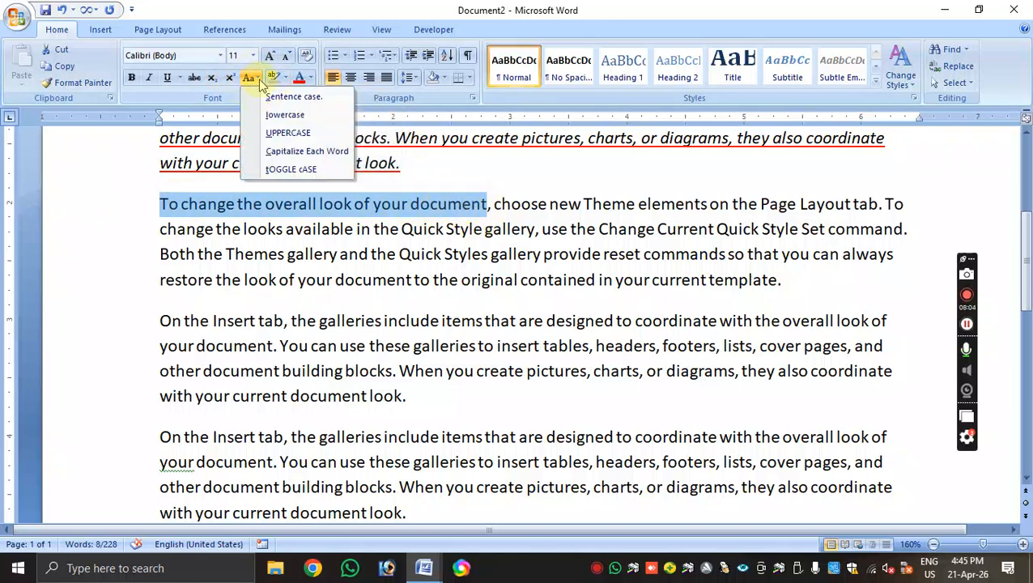
{"action": "left_click", "coordinate": [267, 96]}
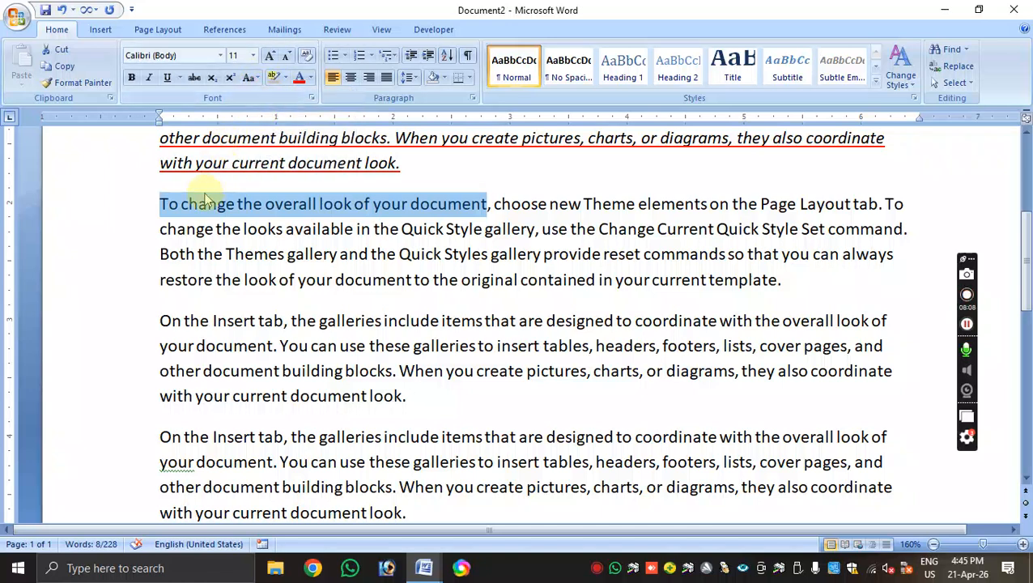
{"action": "left_click", "coordinate": [166, 202]}
{"action": "left_click_drag", "start_coordinate": [167, 202], "coordinate": [158, 202]}
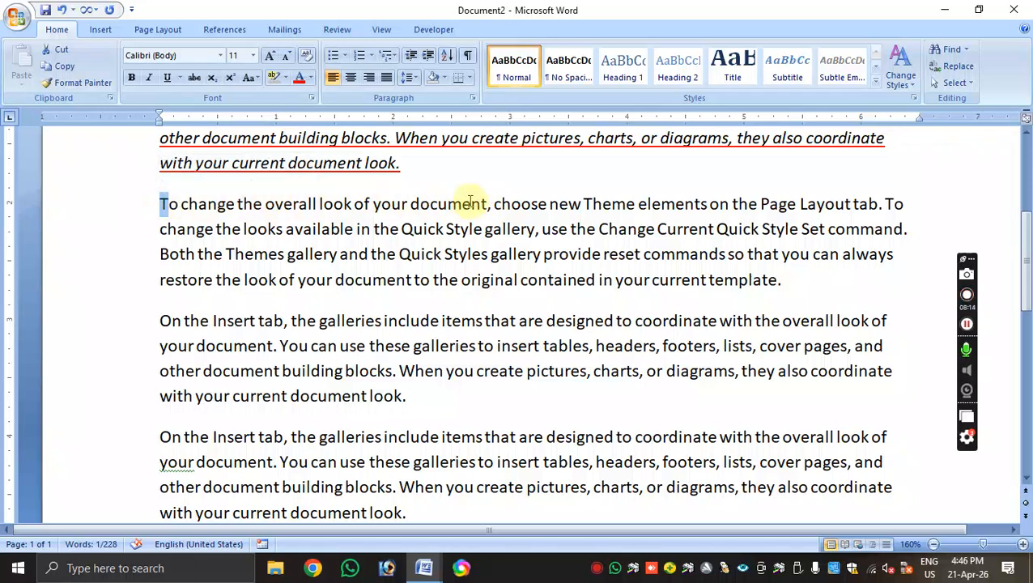
- Change "To change the overall look of your document," to lowercase and then to UPPERCASE
{"action": "left_click_drag", "start_coordinate": [491, 203], "coordinate": [167, 194]}
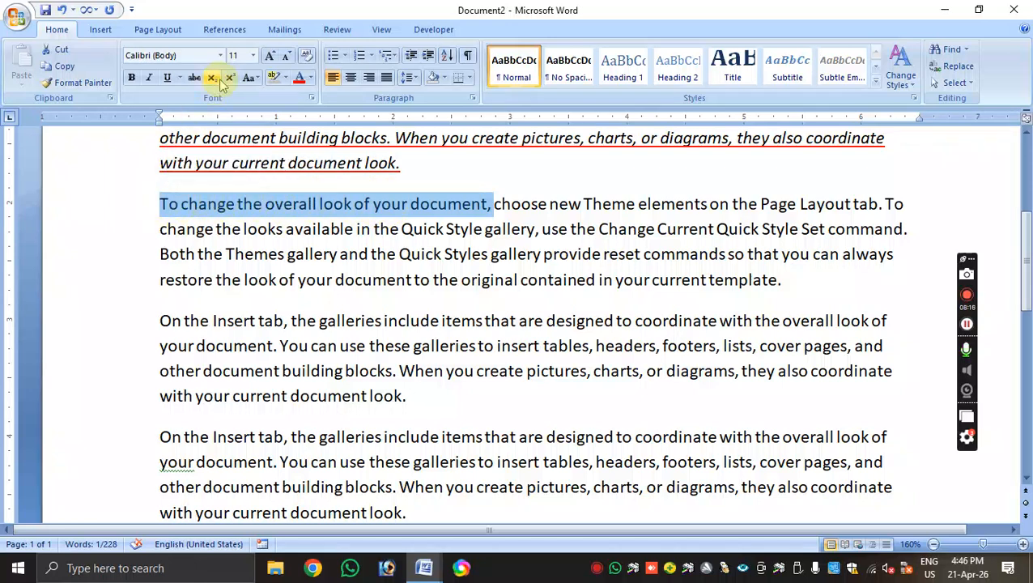
{"action": "left_click", "coordinate": [250, 77]}
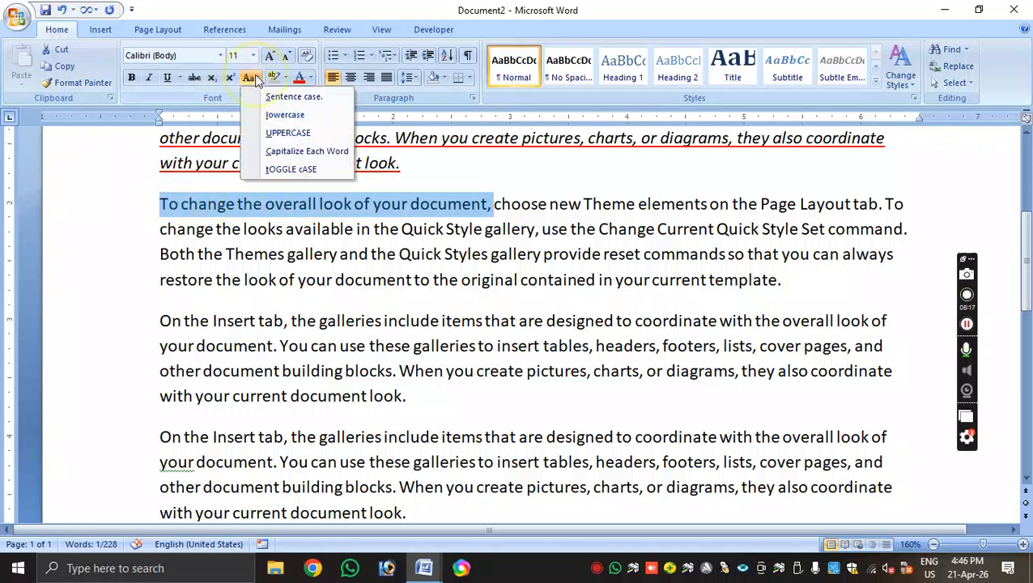
{"action": "left_click", "coordinate": [283, 115]}
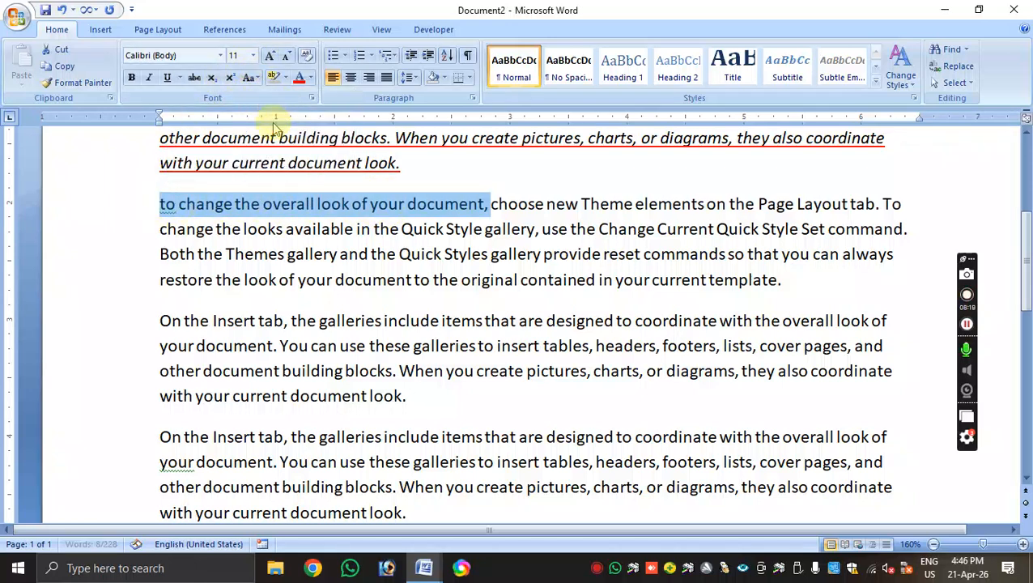
{"action": "left_click", "coordinate": [159, 214]}
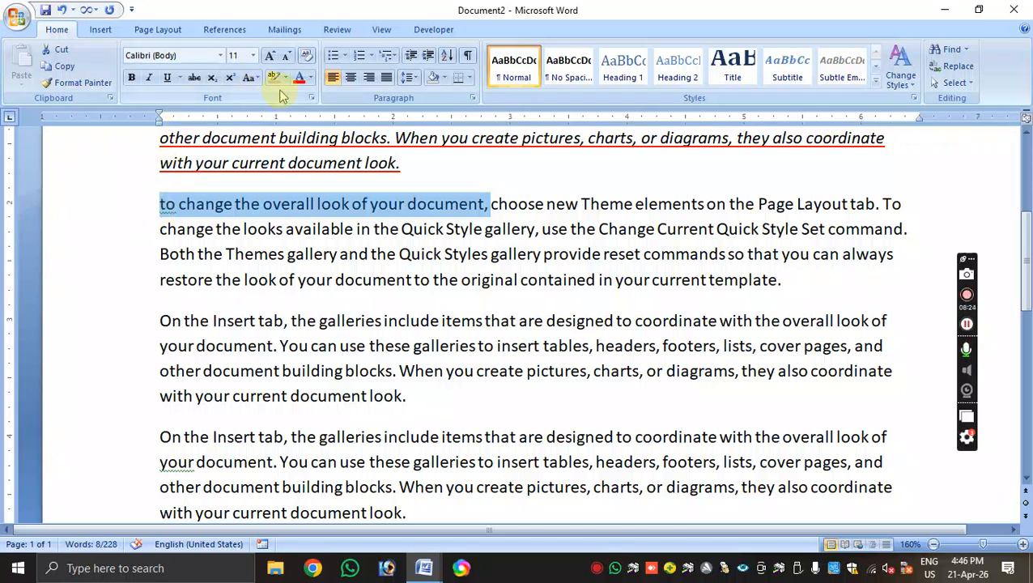
{"action": "left_click", "coordinate": [250, 78]}
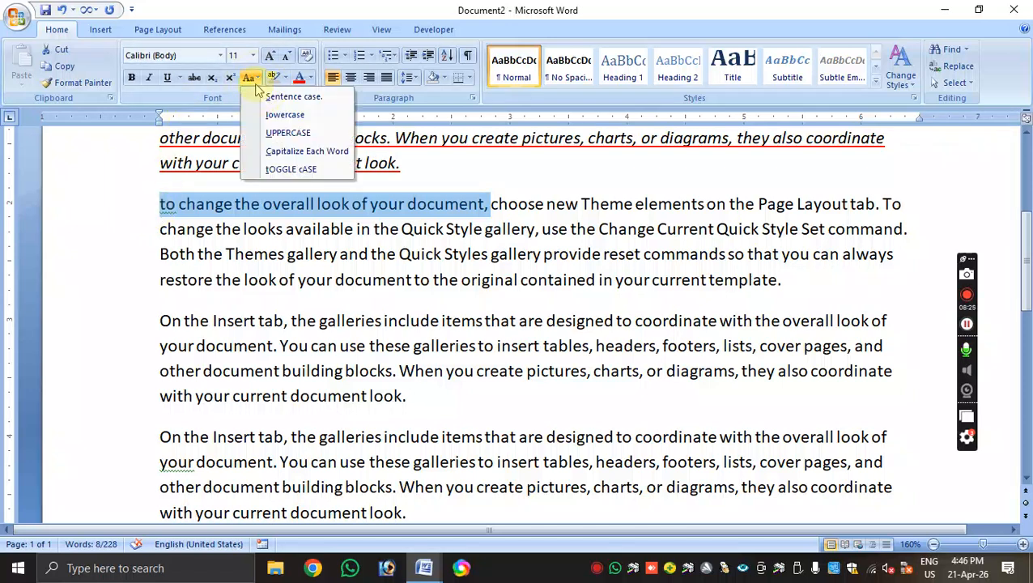
{"action": "left_click", "coordinate": [266, 139]}
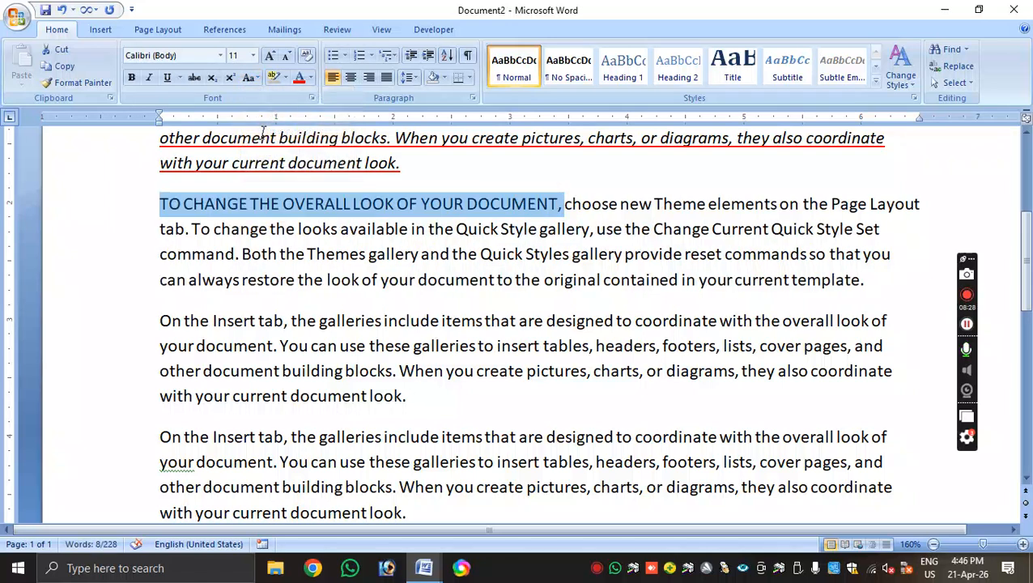
- Apply Capitalize Each Word and then tOGGLE cASE to the selected opening phrase of the paragraph
{"action": "left_click", "coordinate": [251, 78]}
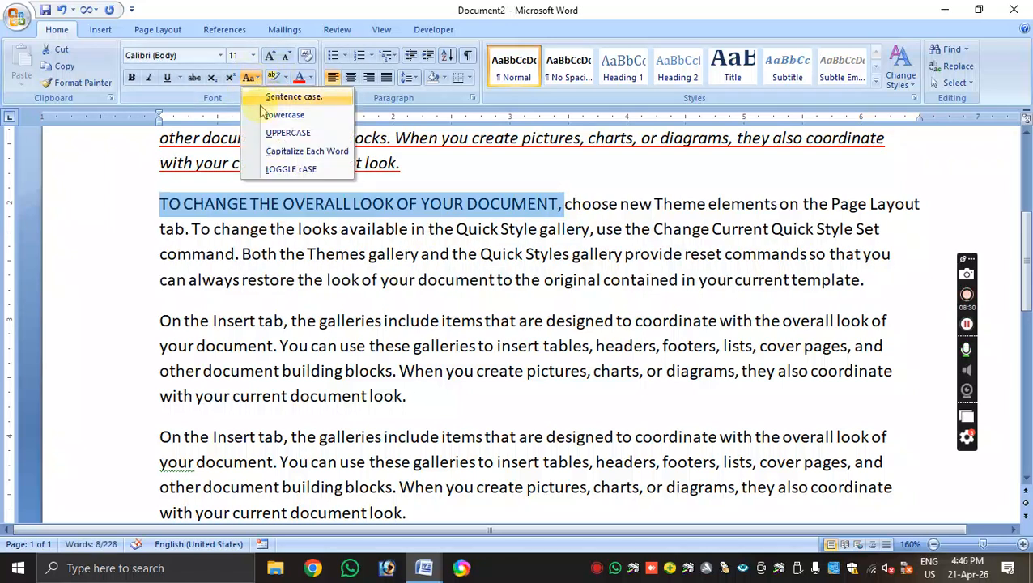
{"action": "left_click", "coordinate": [270, 154]}
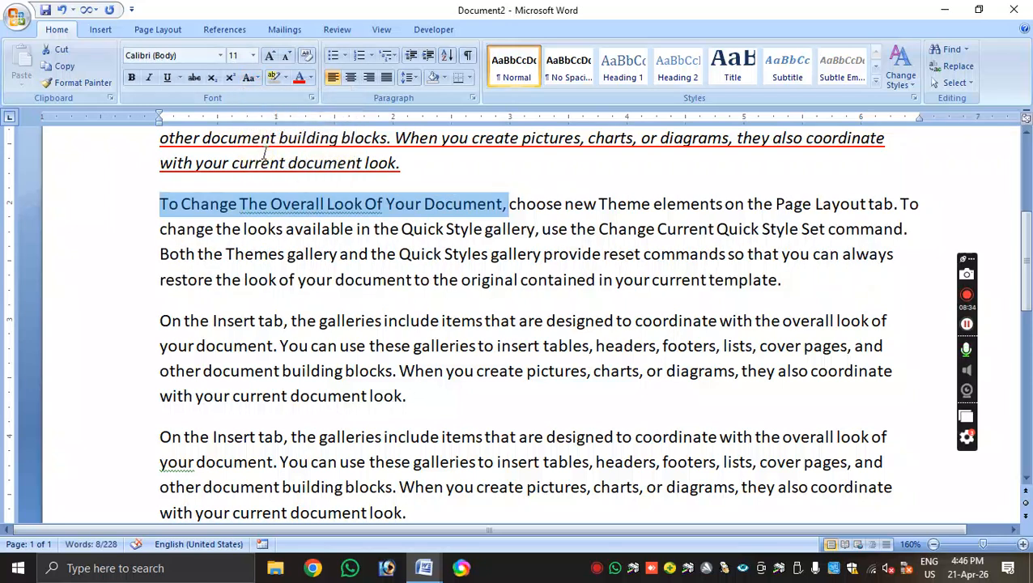
{"action": "left_click", "coordinate": [251, 78]}
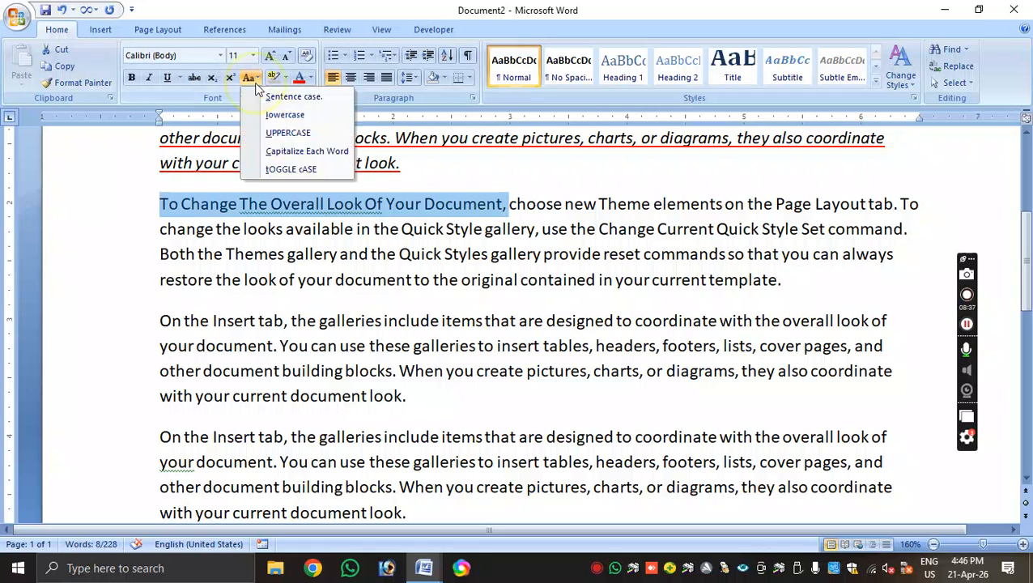
{"action": "left_click", "coordinate": [270, 172]}
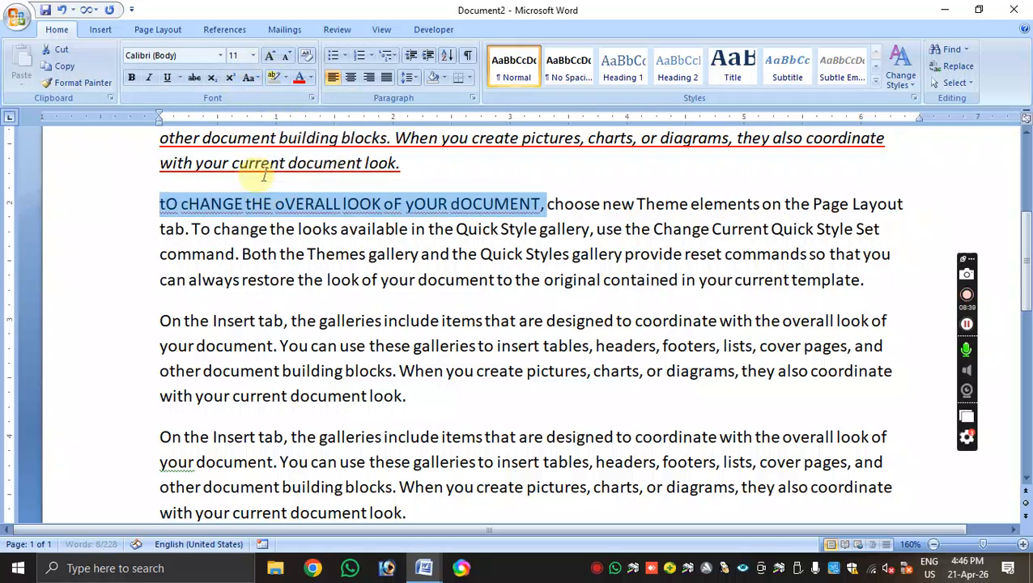
- Set the selected opening phrase back to sentence case and deselect it
{"action": "left_click", "coordinate": [257, 79]}
{"action": "left_click", "coordinate": [279, 96]}
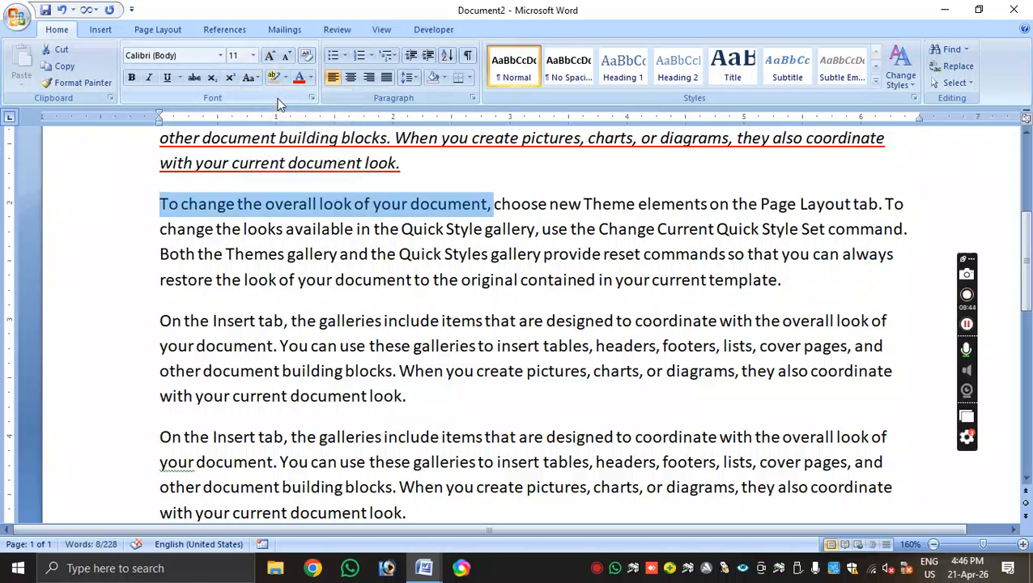
{"action": "left_click", "coordinate": [243, 161]}
{"action": "left_click", "coordinate": [279, 228]}
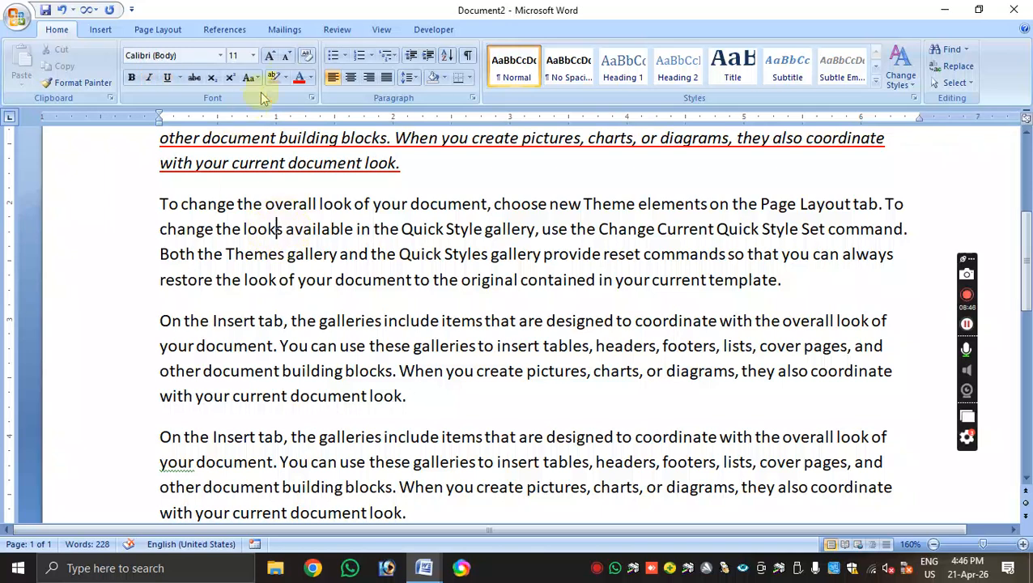
- Highlight "To change the overall look of your document" in red
{"action": "left_click_drag", "start_coordinate": [161, 204], "coordinate": [442, 207]}
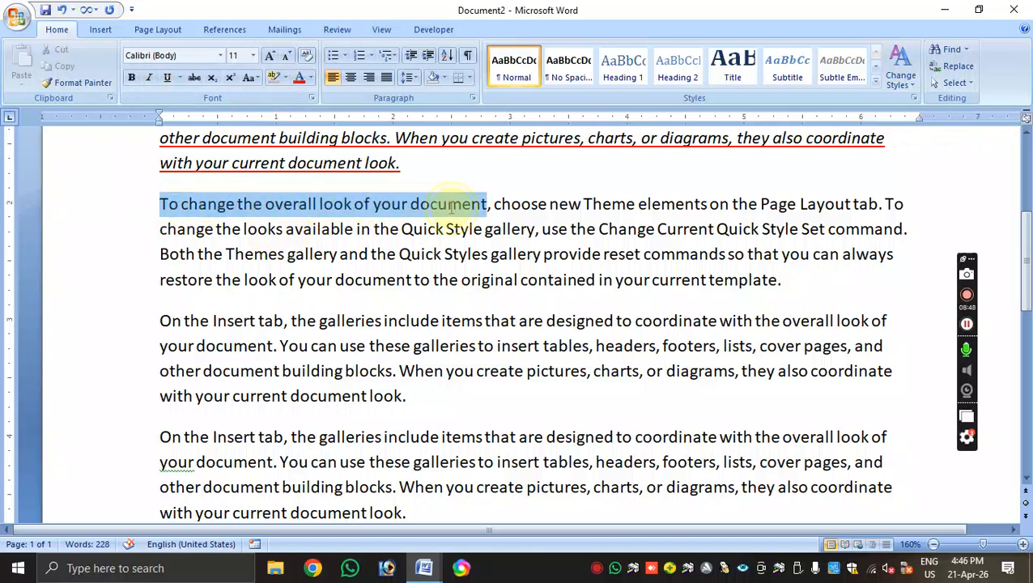
{"action": "left_click", "coordinate": [284, 78]}
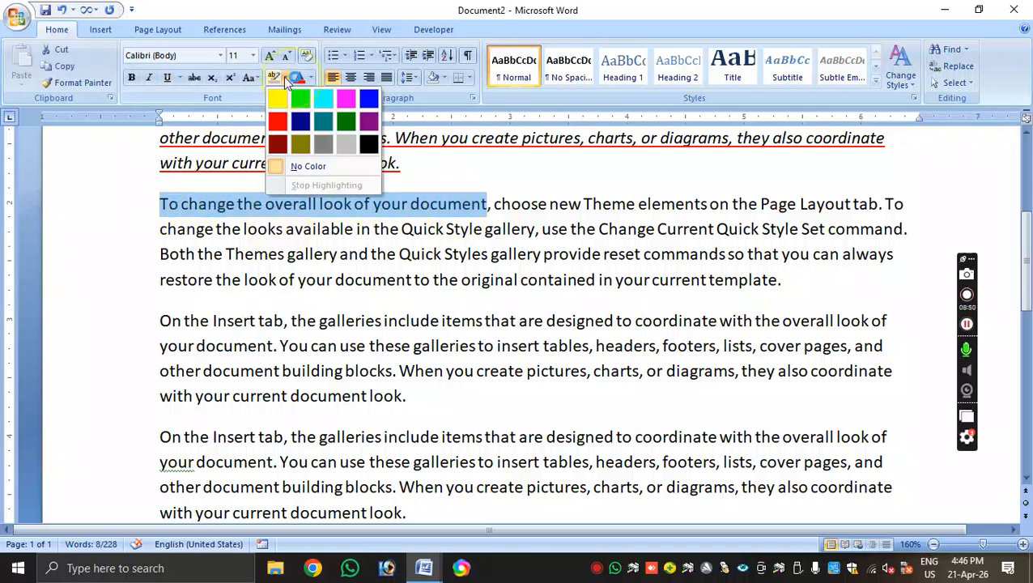
{"action": "left_click", "coordinate": [278, 121]}
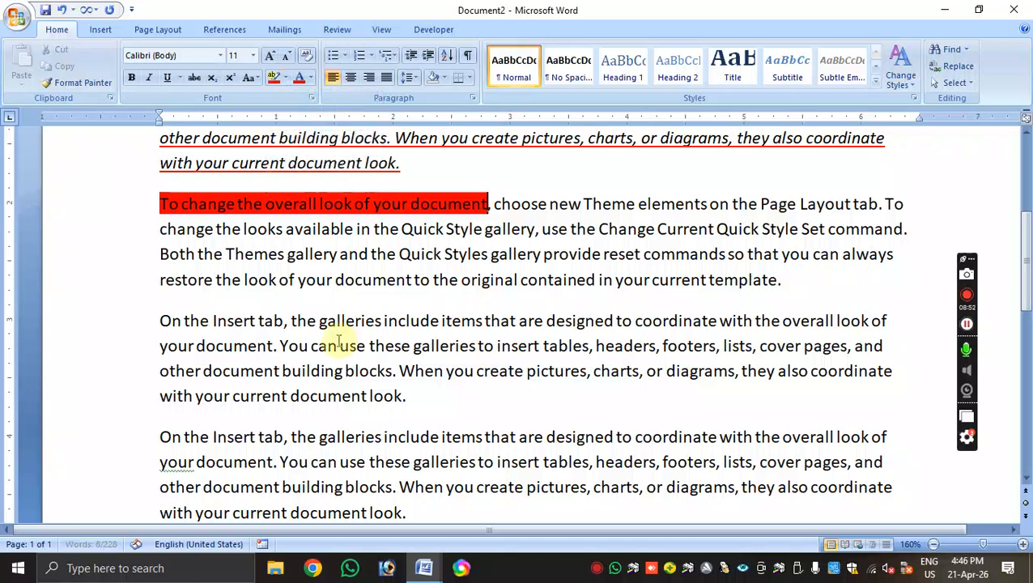
- Highlight "can use these galleries to insert tables, headers" in yellow in the paragraph before the last one
{"action": "left_click_drag", "start_coordinate": [314, 346], "coordinate": [638, 346]}
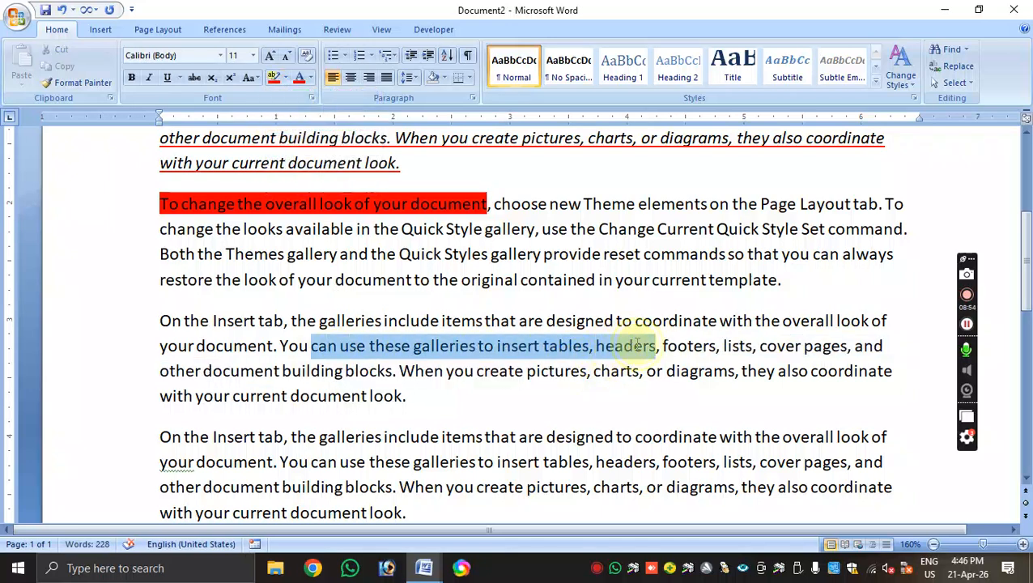
{"action": "left_click", "coordinate": [284, 78]}
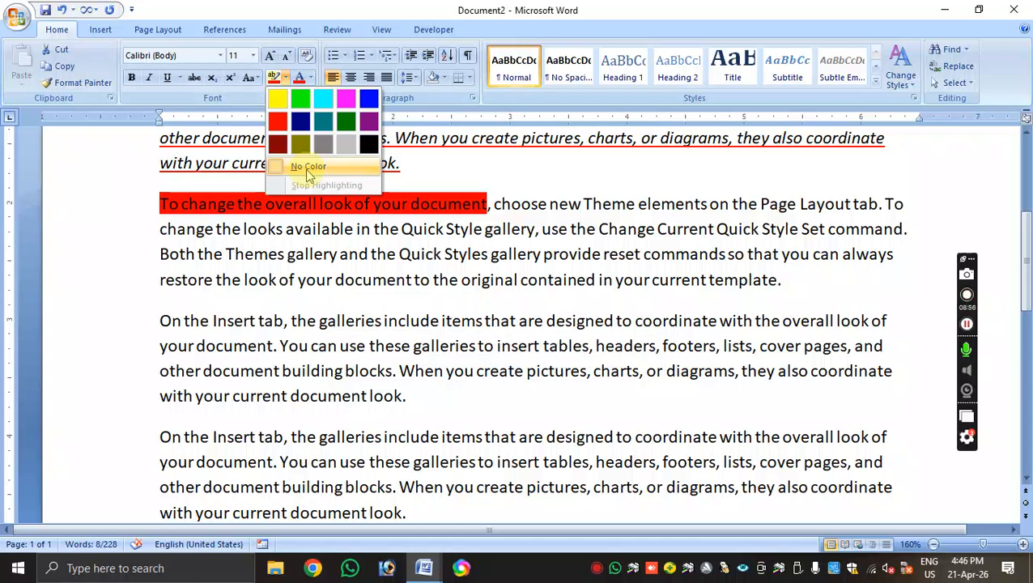
{"action": "left_click", "coordinate": [278, 98]}
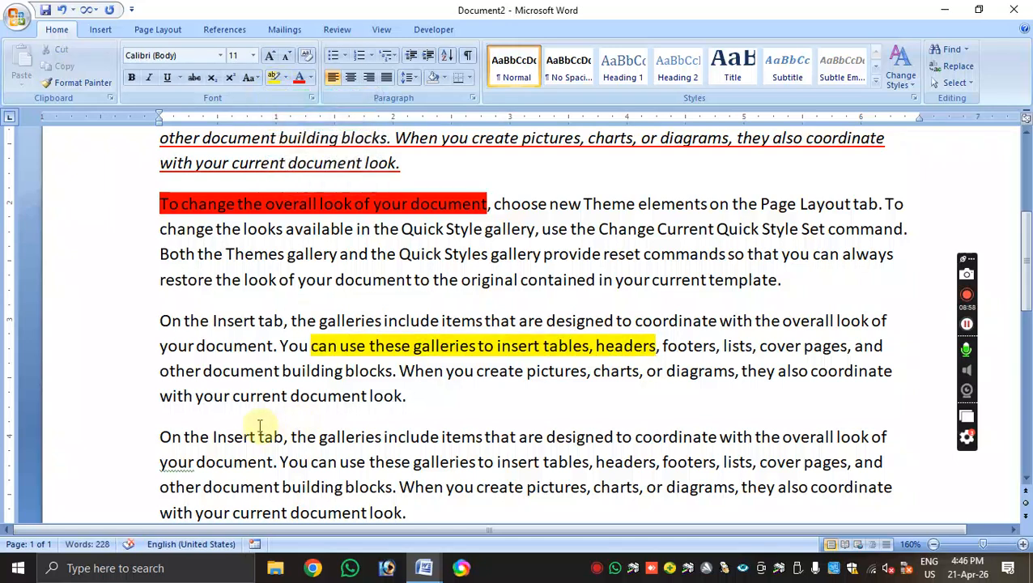
- Highlight "You can use these galleries" in bright green in the last paragraph
{"action": "left_click_drag", "start_coordinate": [281, 462], "coordinate": [476, 462]}
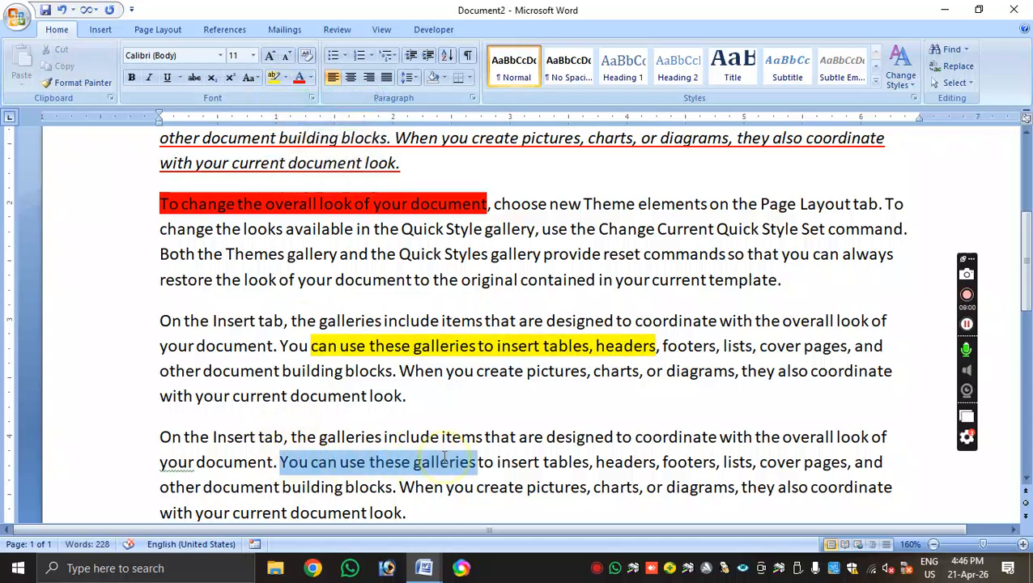
{"action": "left_click", "coordinate": [284, 78]}
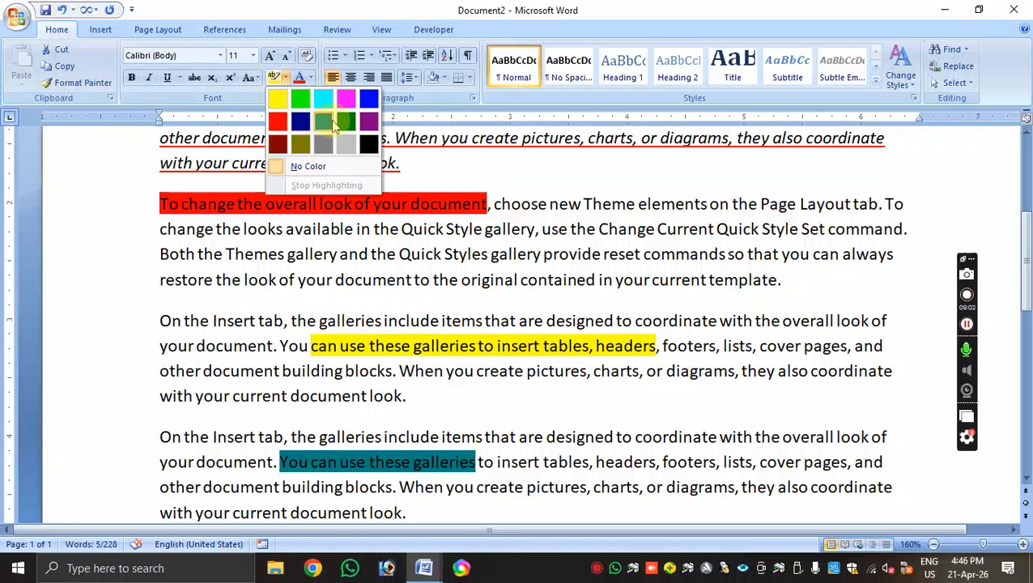
{"action": "left_click", "coordinate": [299, 101]}
{"action": "left_click", "coordinate": [486, 397]}
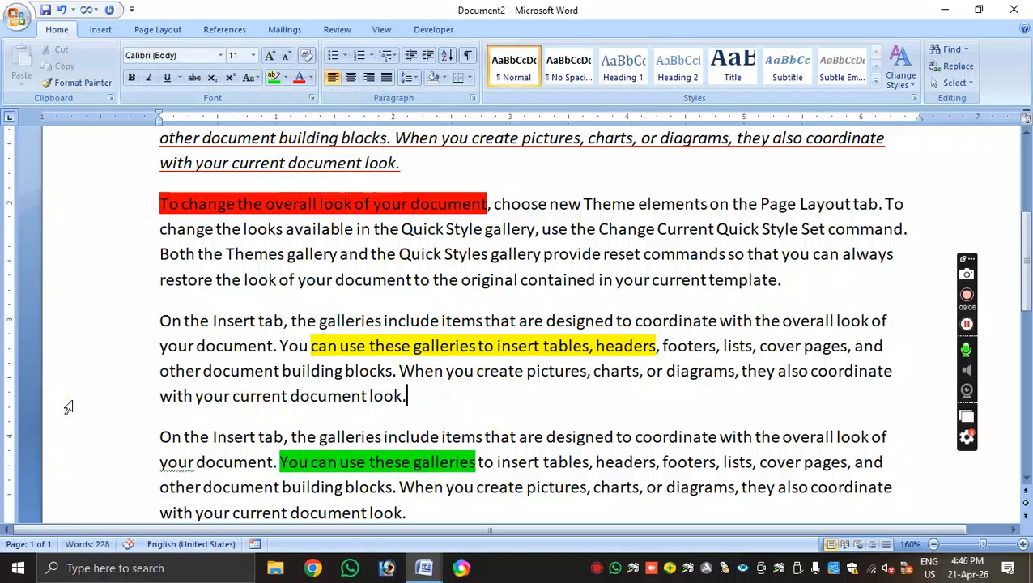
{"action": "left_click", "coordinate": [168, 346]}
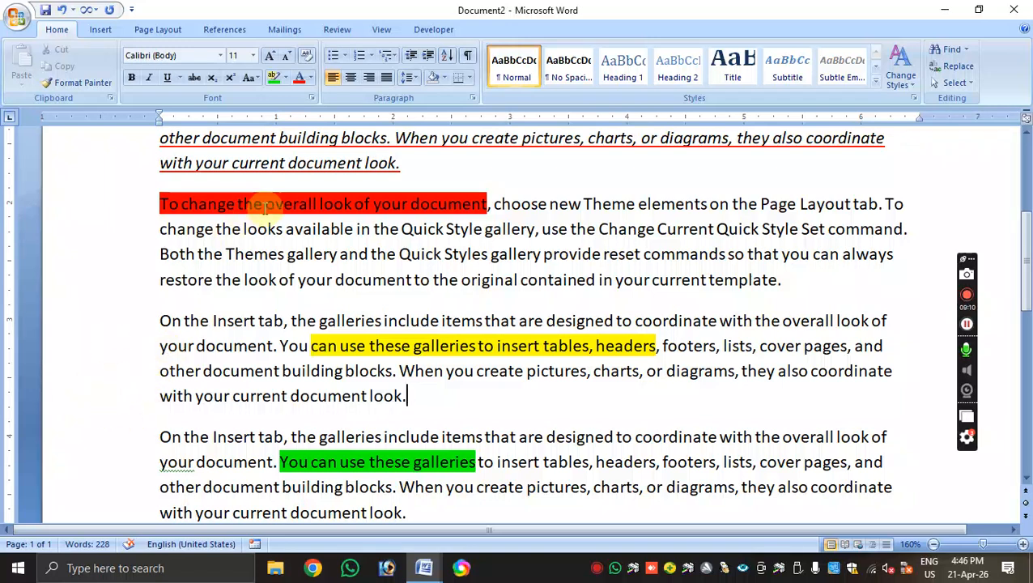
- Set the font color of the whole last paragraph to standard red and then to standard green
{"action": "left_click", "coordinate": [311, 77]}
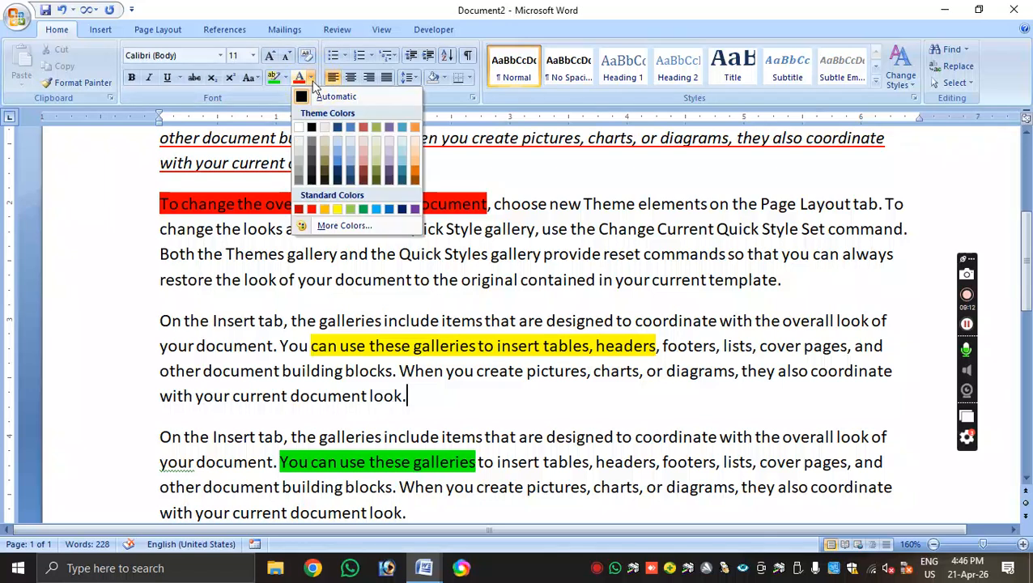
{"action": "scroll", "coordinate": [300, 277], "scroll_direction": "down", "scroll_amount": 5}
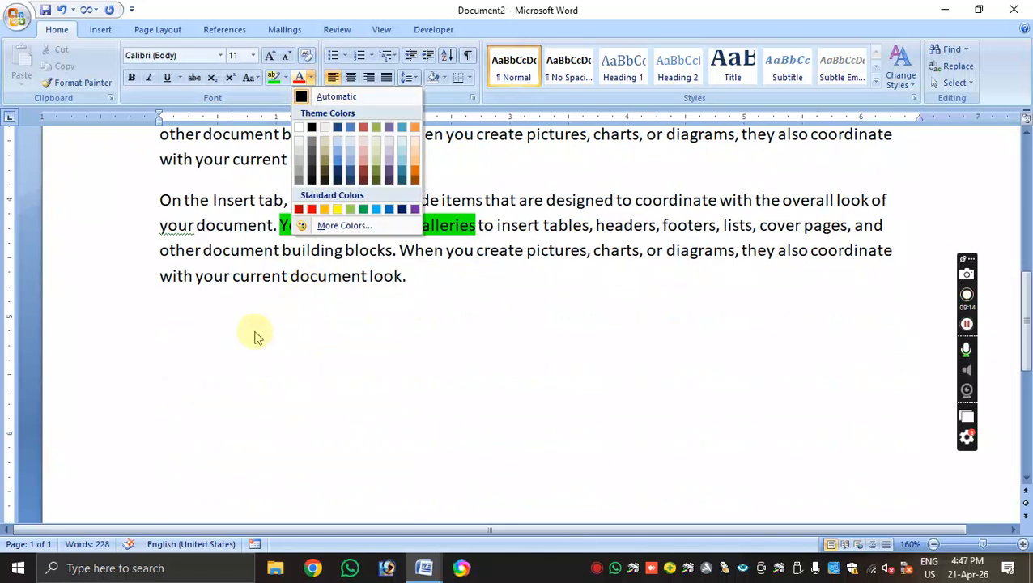
{"action": "left_click", "coordinate": [159, 279]}
{"action": "left_click_drag", "start_coordinate": [159, 200], "coordinate": [433, 277]}
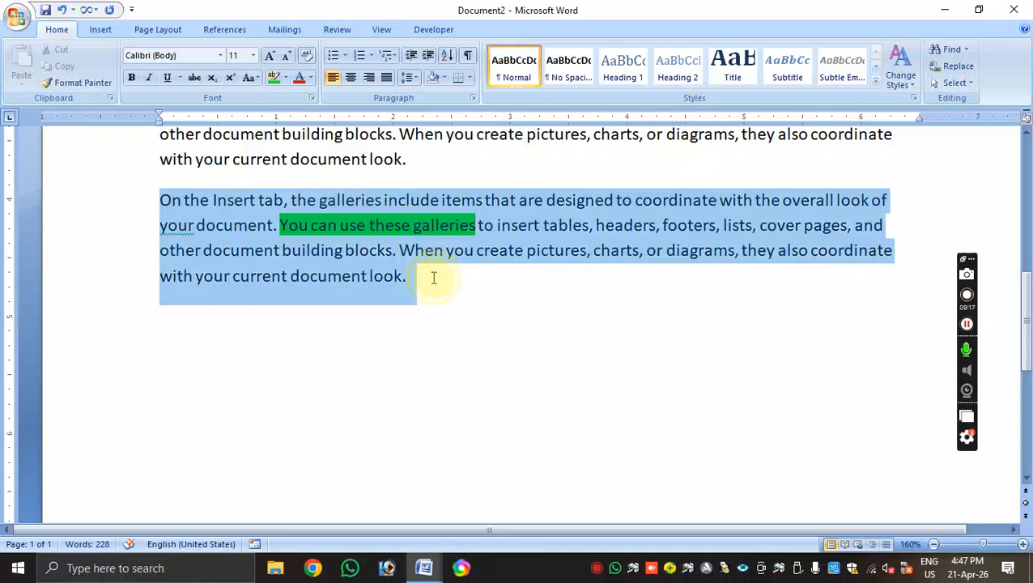
{"action": "left_click", "coordinate": [311, 78]}
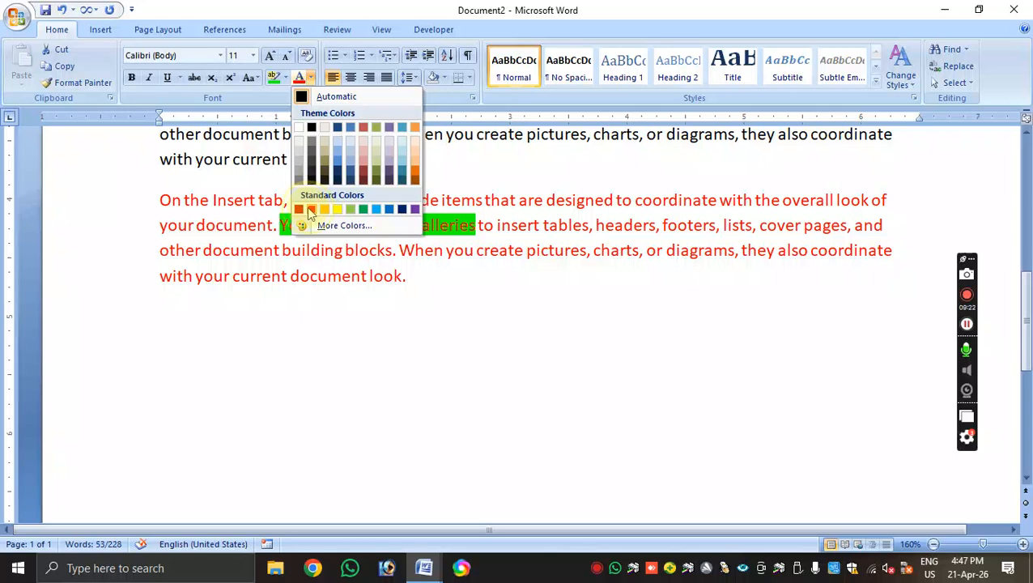
{"action": "left_click", "coordinate": [310, 211]}
{"action": "left_click", "coordinate": [310, 78]}
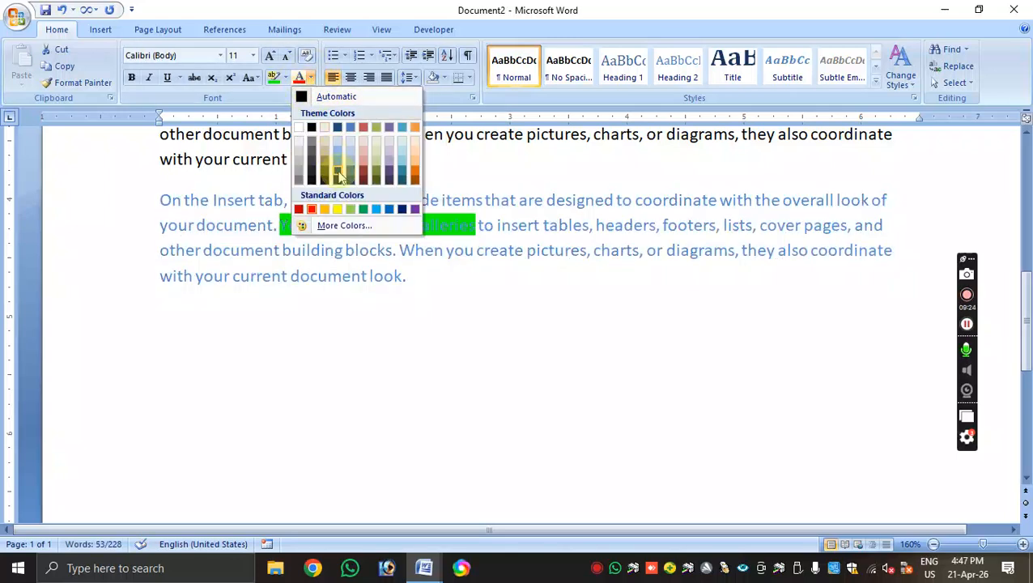
{"action": "left_click", "coordinate": [361, 210]}
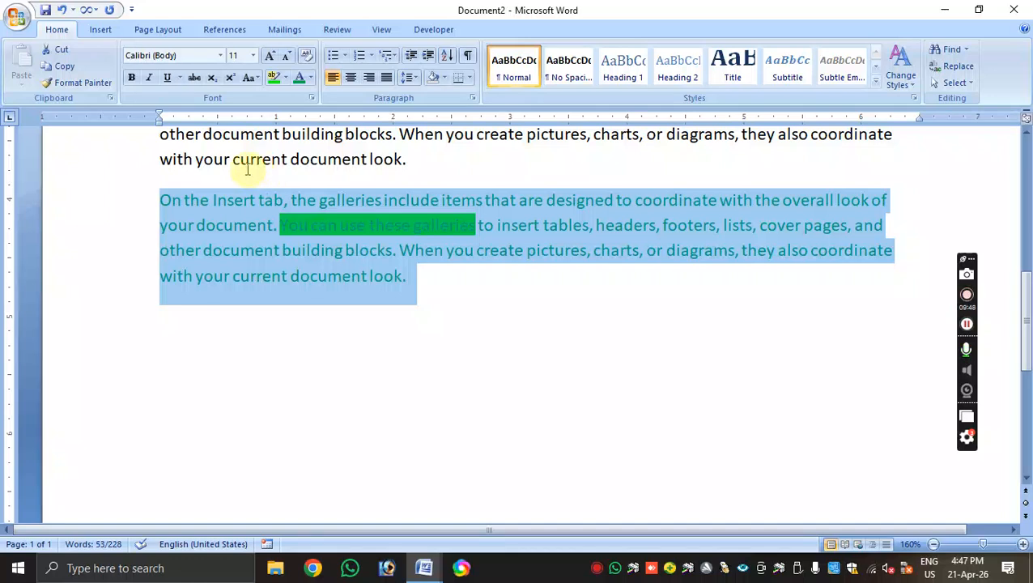
- Add an arrow bullet to the black "On the Insert tab" paragraph with the yellow highlight
{"action": "scroll", "coordinate": [252, 227], "scroll_direction": "up", "scroll_amount": 2}
{"action": "left_click_drag", "start_coordinate": [157, 261], "coordinate": [422, 332]}
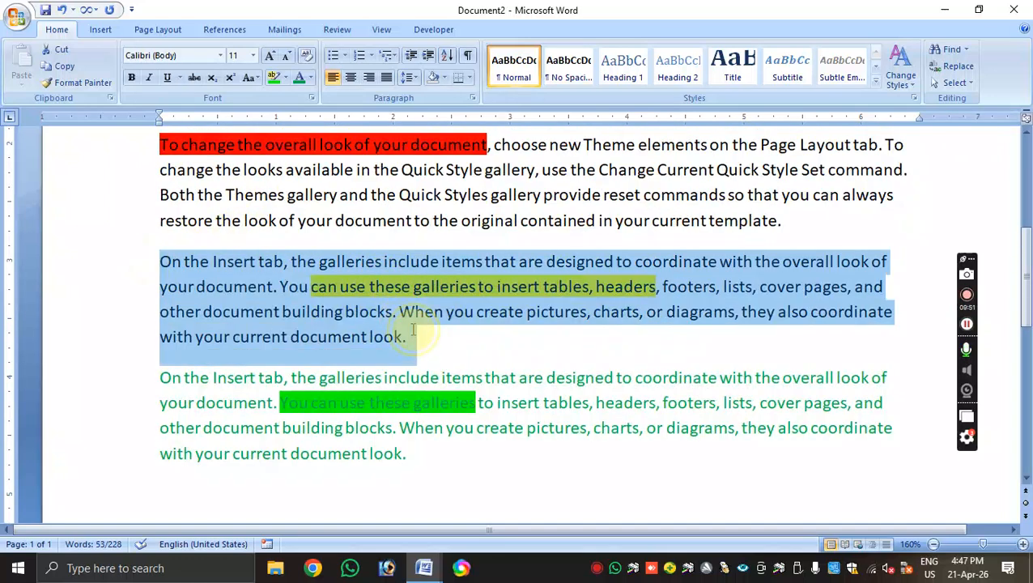
{"action": "left_click", "coordinate": [344, 56]}
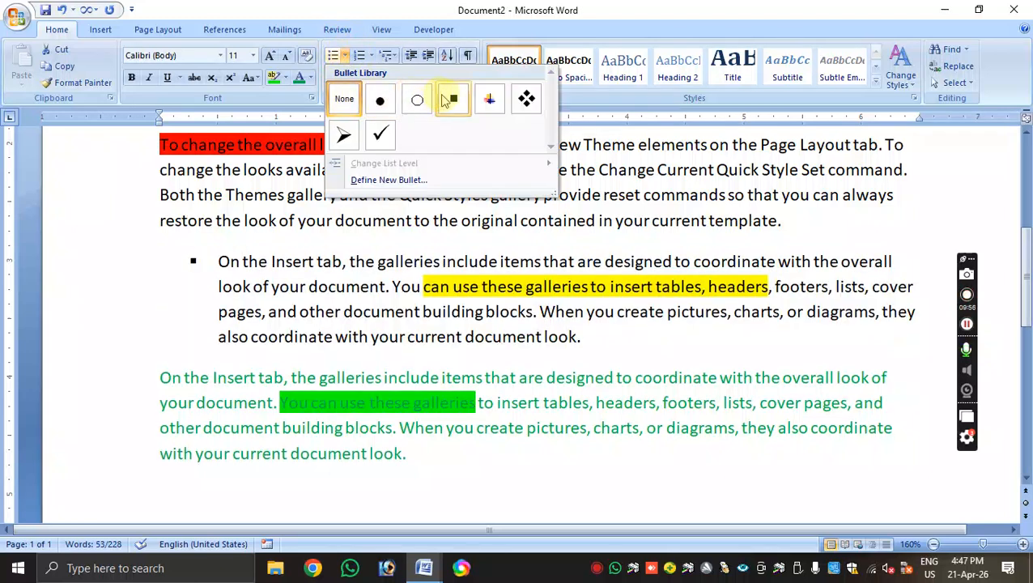
{"action": "left_click", "coordinate": [345, 138]}
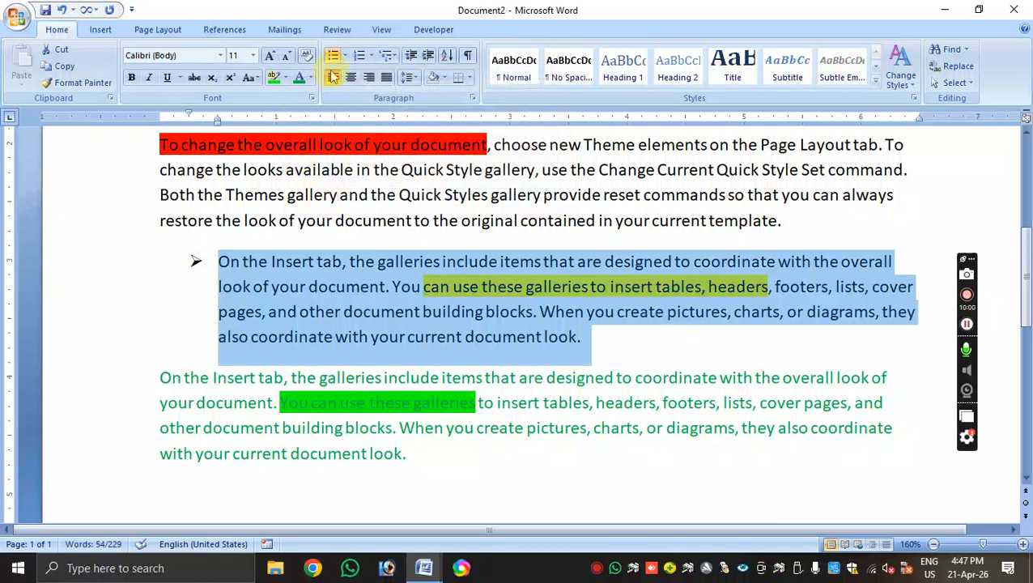
- Change that bulleted paragraph to 1., 2., 3. style numbering and look at the available multilevel list styles
{"action": "left_click", "coordinate": [370, 55]}
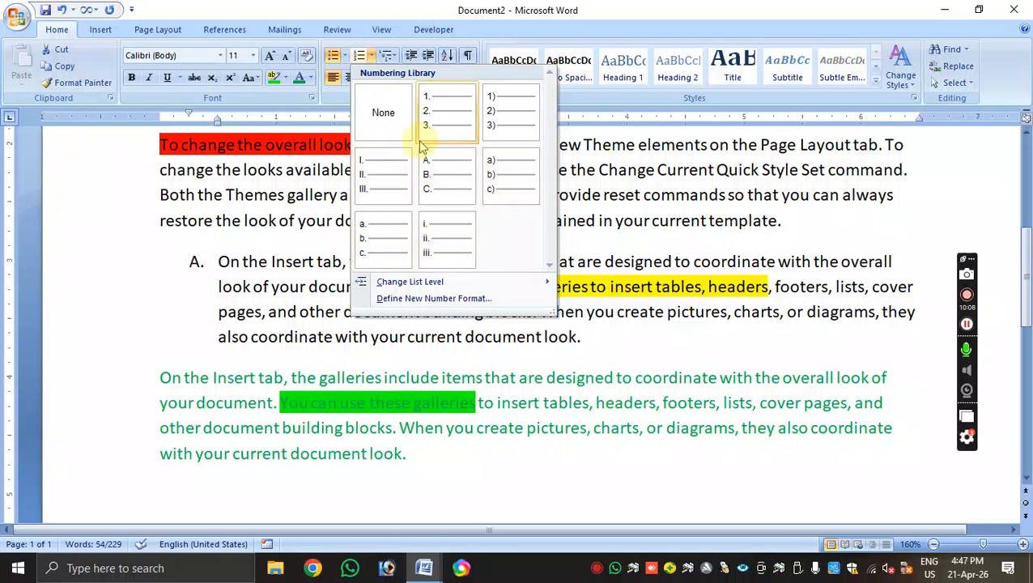
{"action": "left_click", "coordinate": [441, 127]}
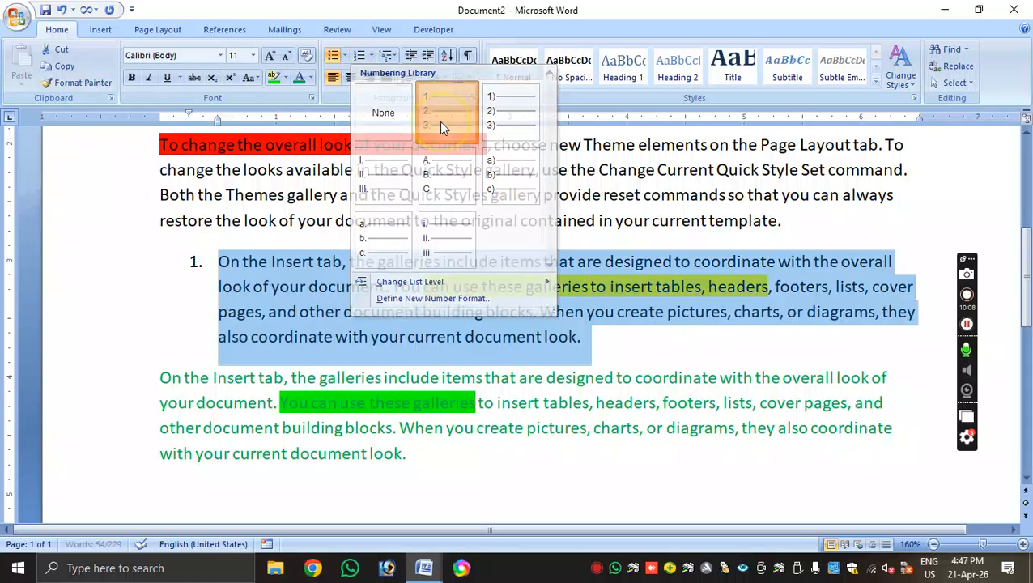
{"action": "left_click", "coordinate": [395, 58]}
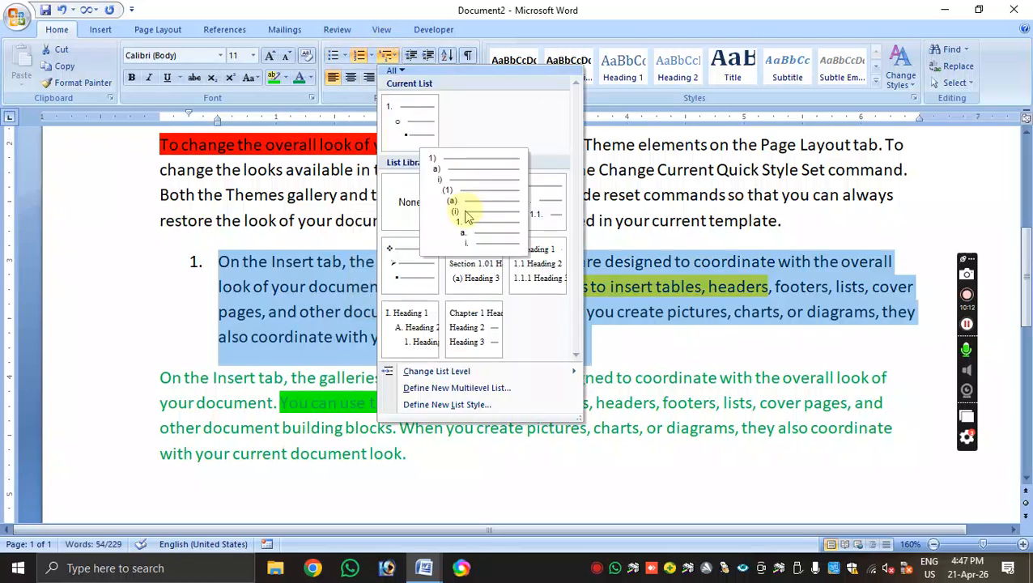
{"action": "left_click", "coordinate": [652, 230]}
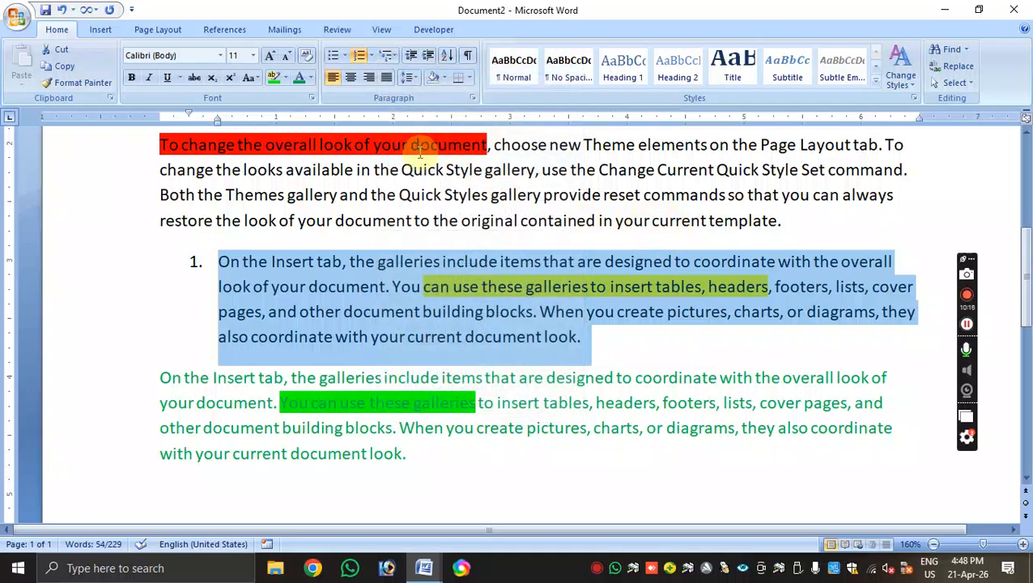
- Center the whole green last paragraph, align it right, and center it again
{"action": "scroll", "coordinate": [344, 215], "scroll_direction": "down", "scroll_amount": 2}
{"action": "left_click", "coordinate": [255, 261]}
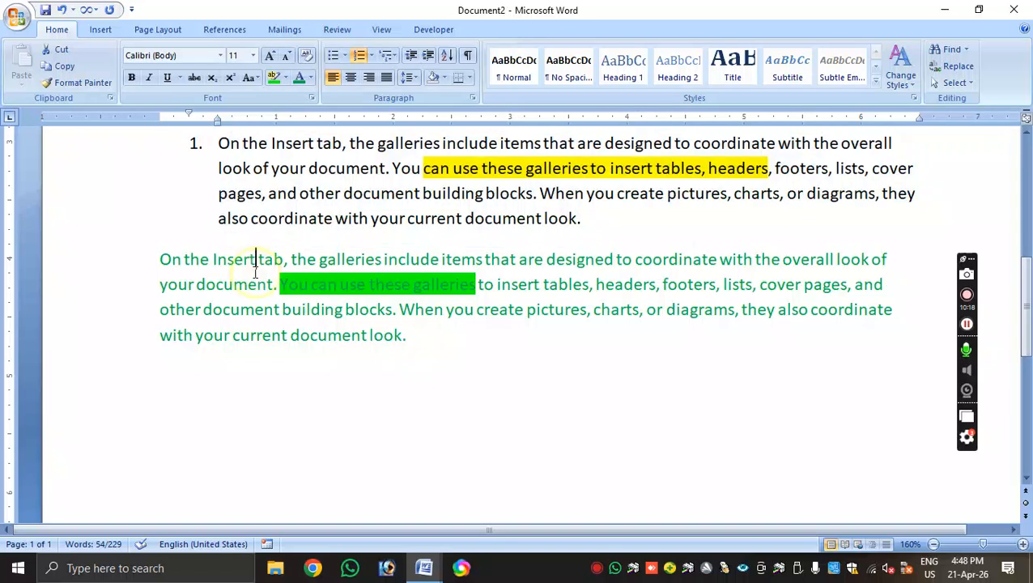
{"action": "left_click_drag", "start_coordinate": [163, 258], "coordinate": [492, 338]}
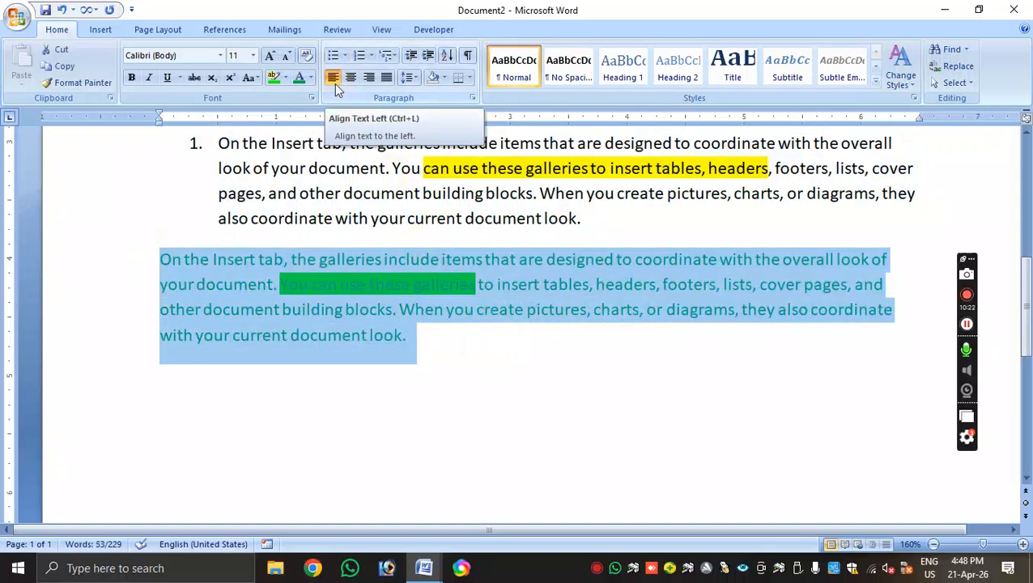
{"action": "left_click", "coordinate": [353, 80]}
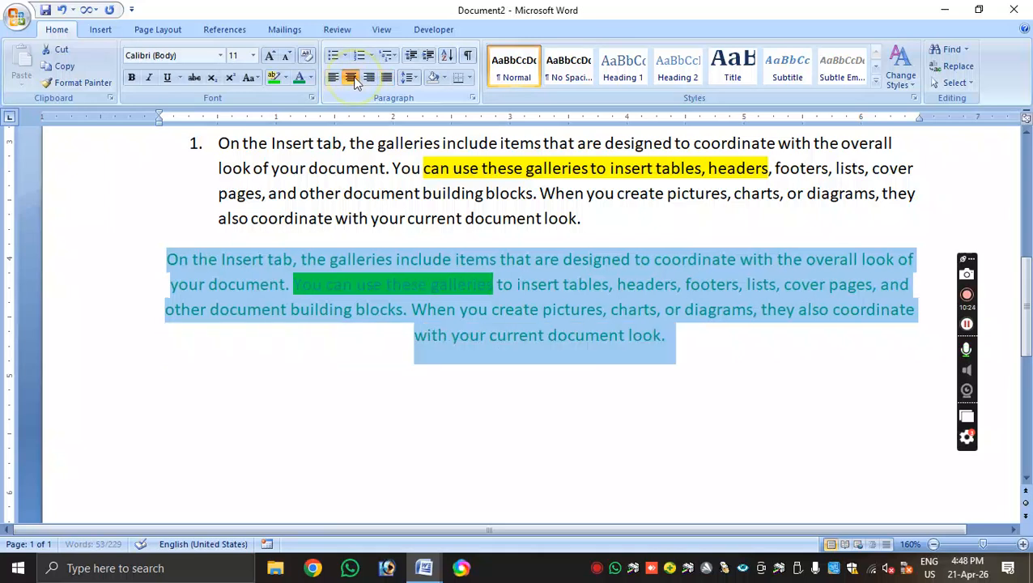
{"action": "left_click", "coordinate": [368, 77]}
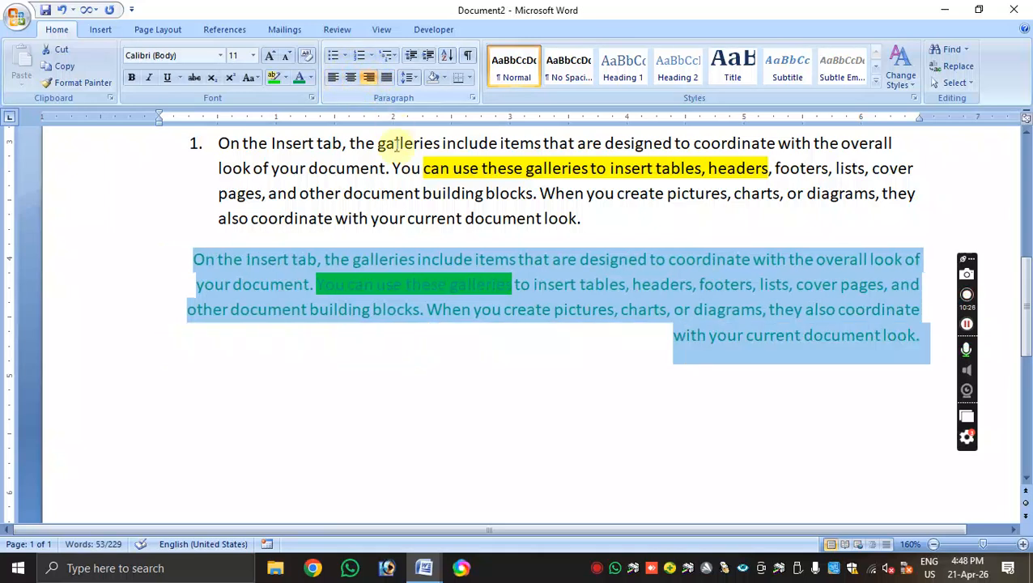
{"action": "key", "text": "ctrl+e"}
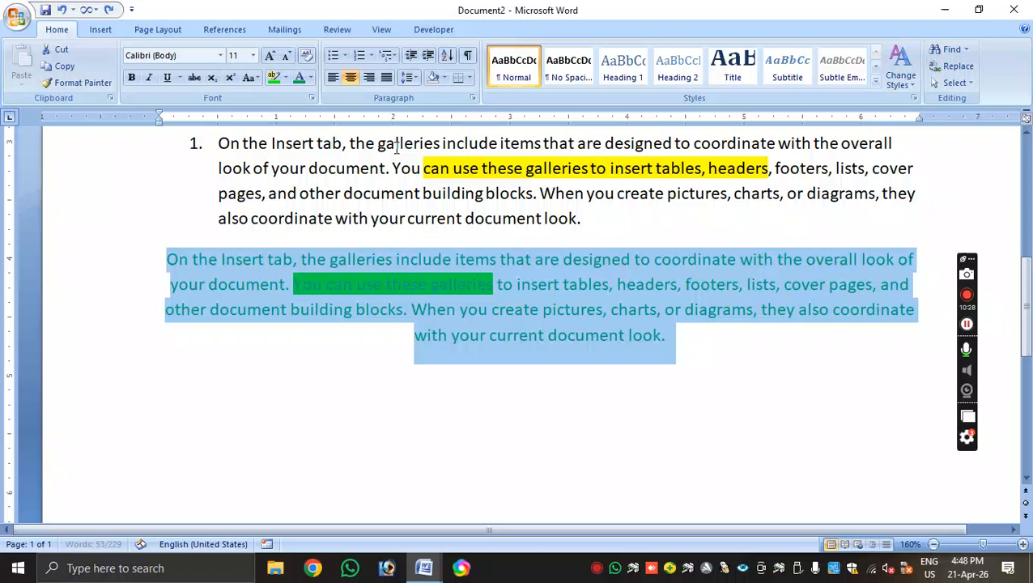
{"action": "left_click", "coordinate": [493, 340]}
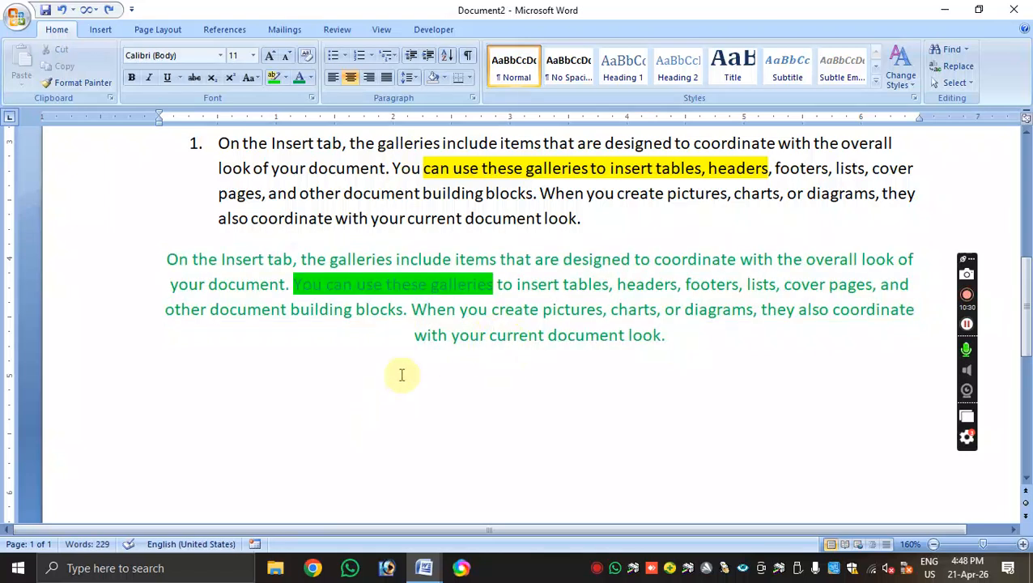
- Align the last paragraph left, center and right in turn, and finally justify it
{"action": "left_click_drag", "start_coordinate": [408, 339], "coordinate": [677, 346]}
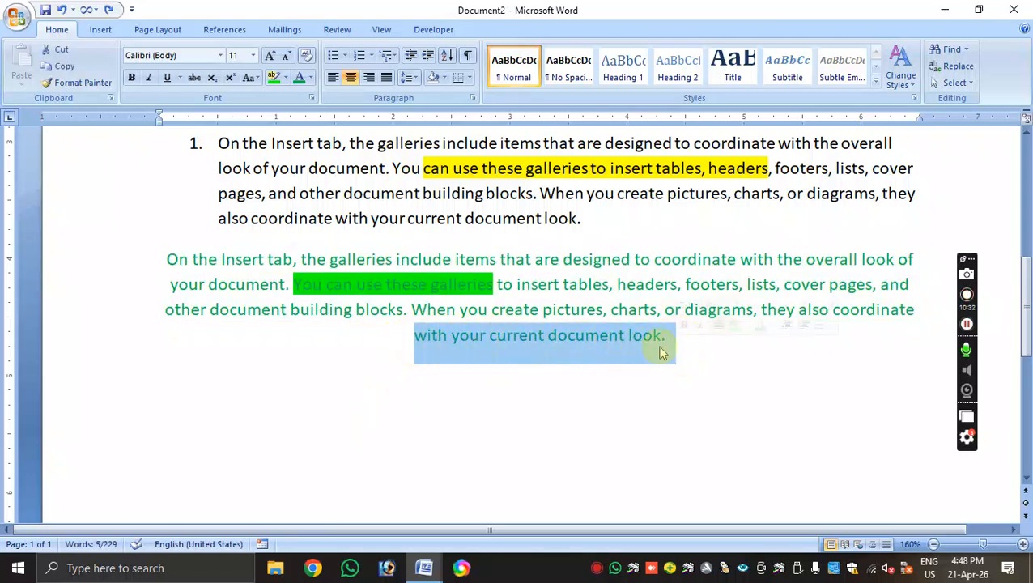
{"action": "left_click", "coordinate": [333, 79]}
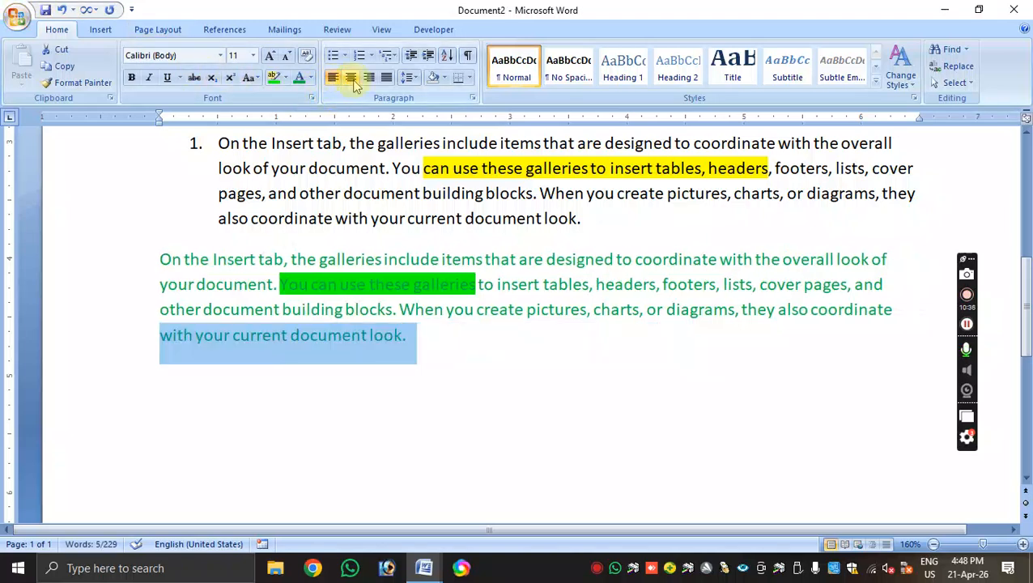
{"action": "left_click", "coordinate": [352, 78]}
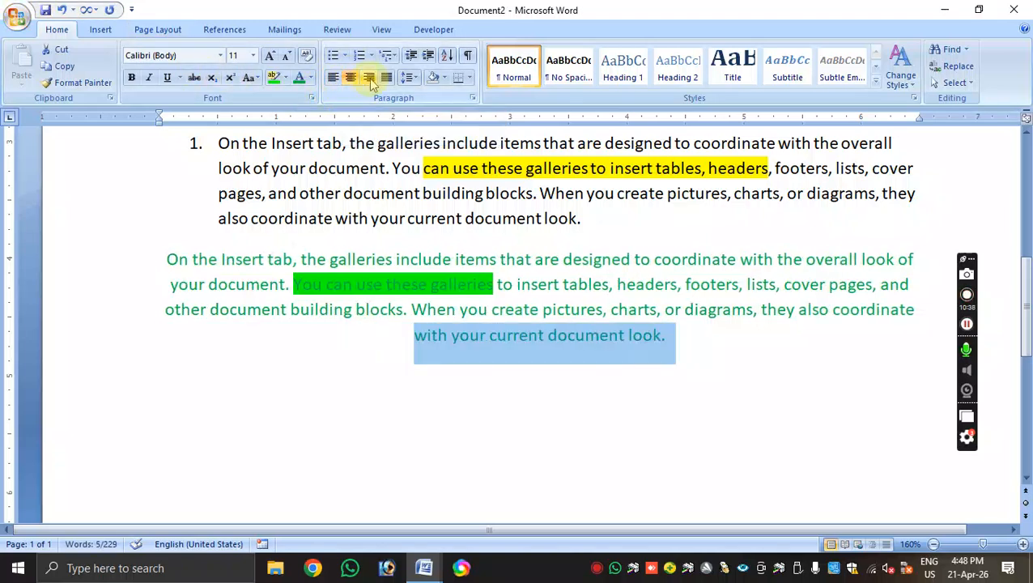
{"action": "left_click", "coordinate": [369, 79]}
{"action": "left_click", "coordinate": [387, 78]}
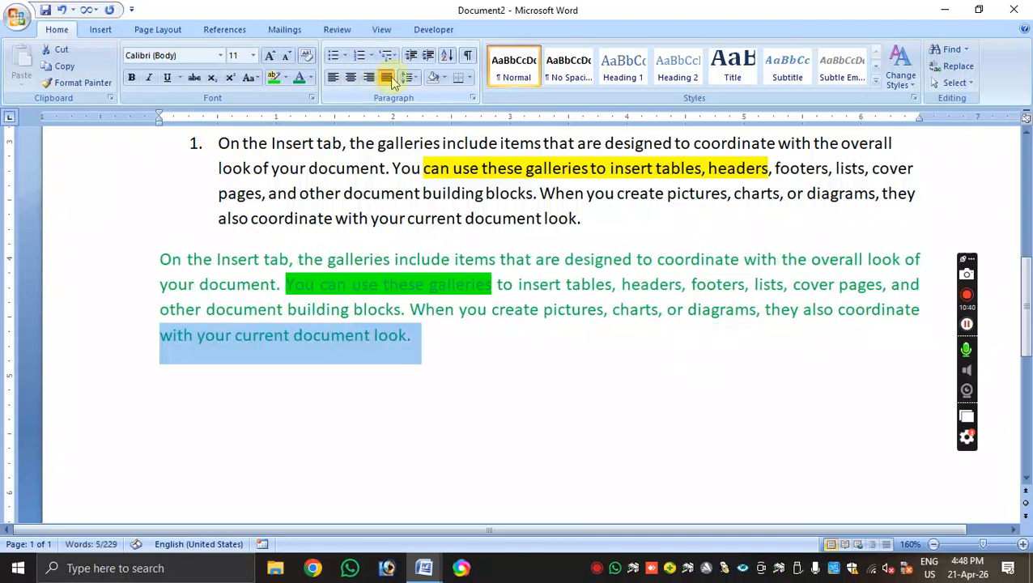
- Justify the numbered paragraph that has the yellow highlight
{"action": "scroll", "coordinate": [321, 297], "scroll_direction": "up", "scroll_amount": 2}
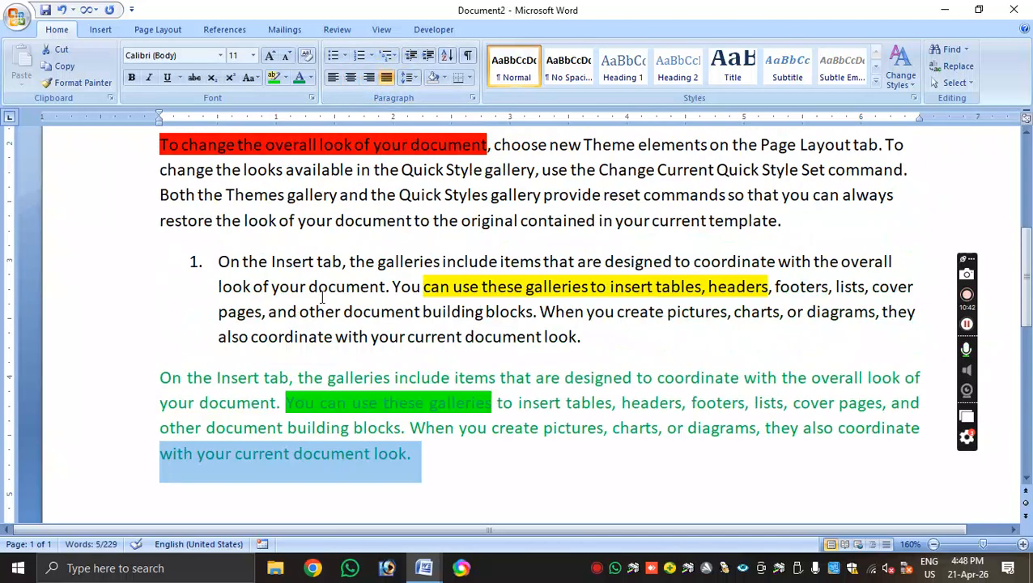
{"action": "left_click_drag", "start_coordinate": [217, 260], "coordinate": [744, 332]}
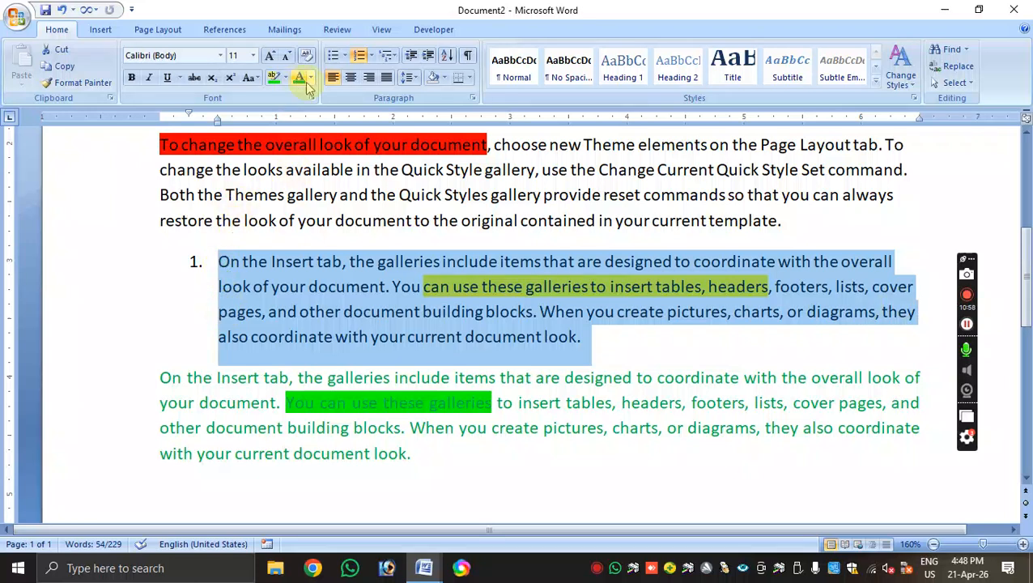
{"action": "left_click", "coordinate": [386, 78]}
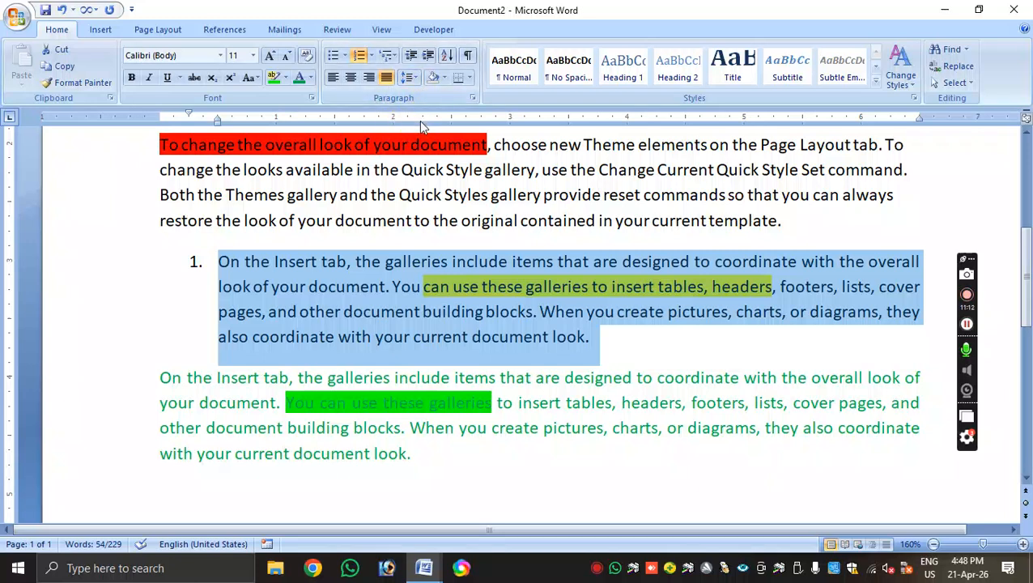
- Set the last paragraph's line spacing in turn to 1.0, 1.15, 1.5, 2.0 and 3.0
{"action": "scroll", "coordinate": [410, 147], "scroll_direction": "down", "scroll_amount": 2}
{"action": "left_click_drag", "start_coordinate": [410, 273], "coordinate": [150, 210]}
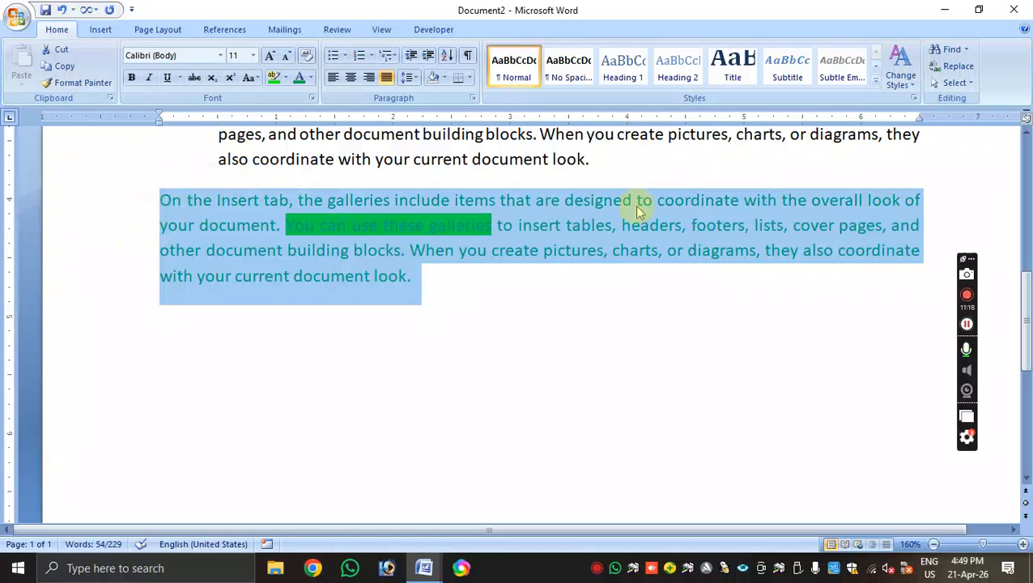
{"action": "left_click", "coordinate": [413, 78]}
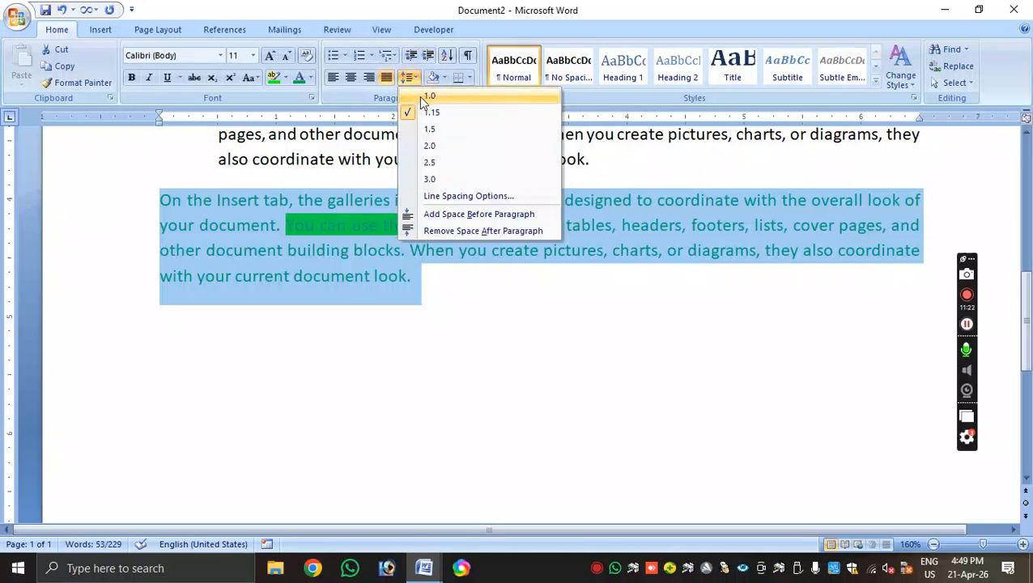
{"action": "left_click", "coordinate": [426, 96]}
{"action": "left_click", "coordinate": [409, 77]}
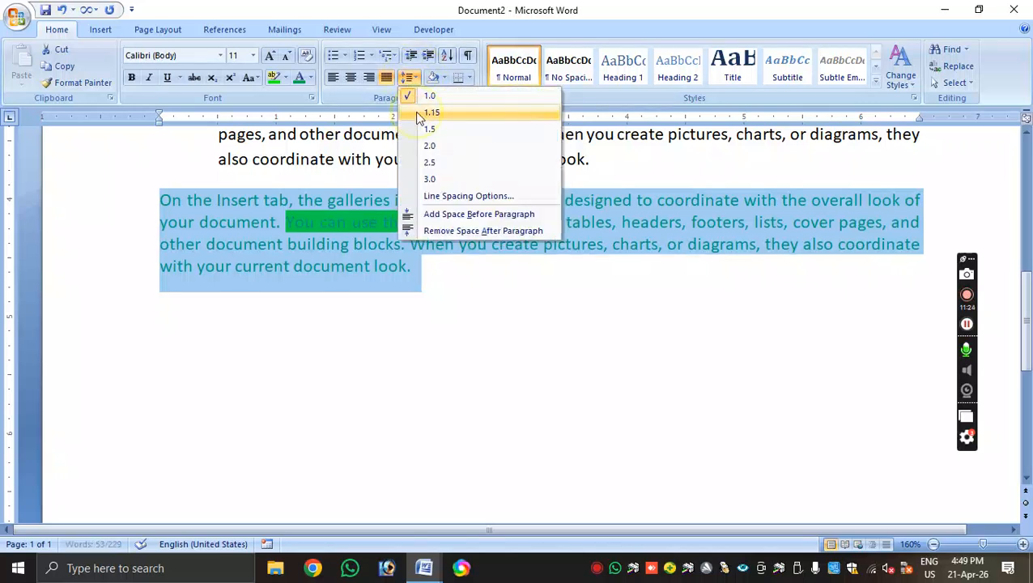
{"action": "left_click", "coordinate": [429, 113]}
{"action": "left_click", "coordinate": [409, 77]}
{"action": "left_click", "coordinate": [427, 129]}
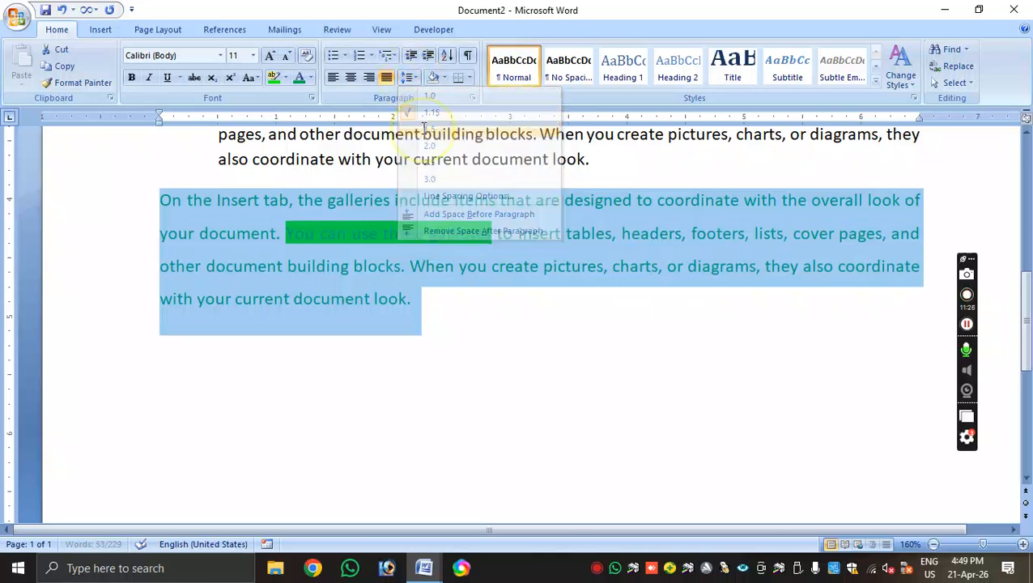
{"action": "left_click", "coordinate": [409, 78]}
{"action": "left_click", "coordinate": [428, 145]}
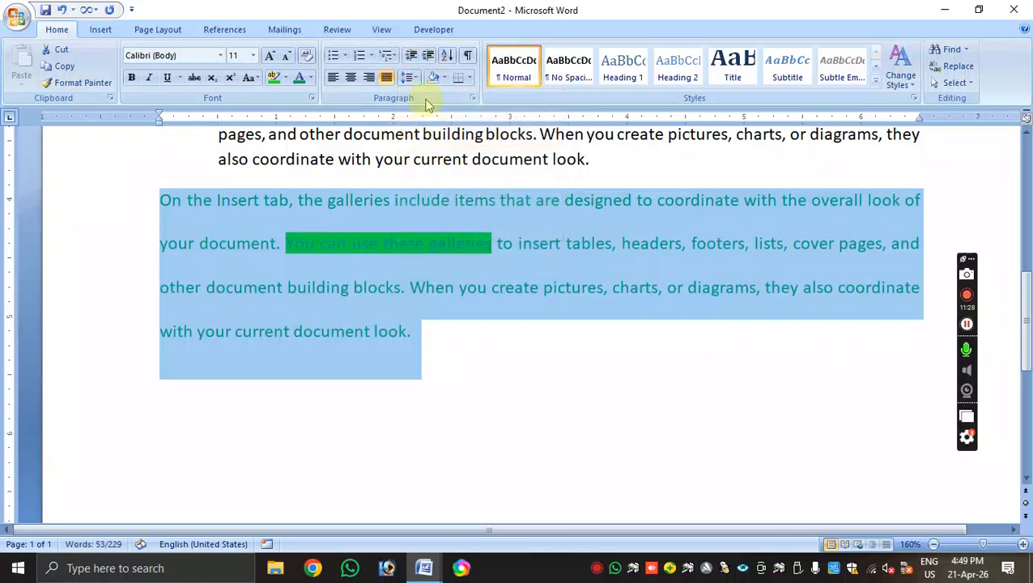
{"action": "left_click", "coordinate": [410, 78]}
{"action": "left_click", "coordinate": [427, 179]}
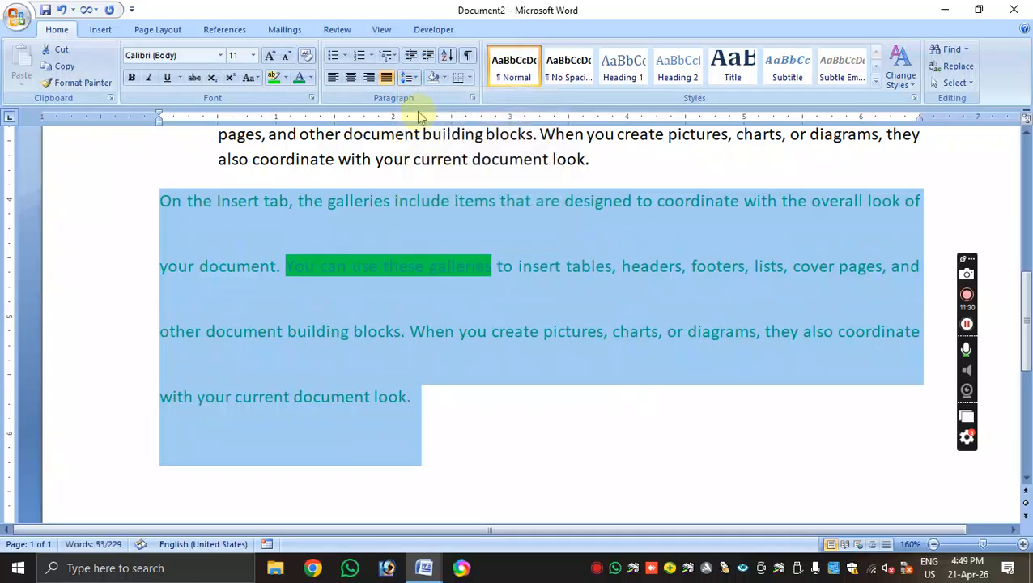
- View the detailed line spacing options without changing them, and set the last paragraph's line spacing to 1.15 and then 1.0
{"action": "left_click", "coordinate": [410, 77]}
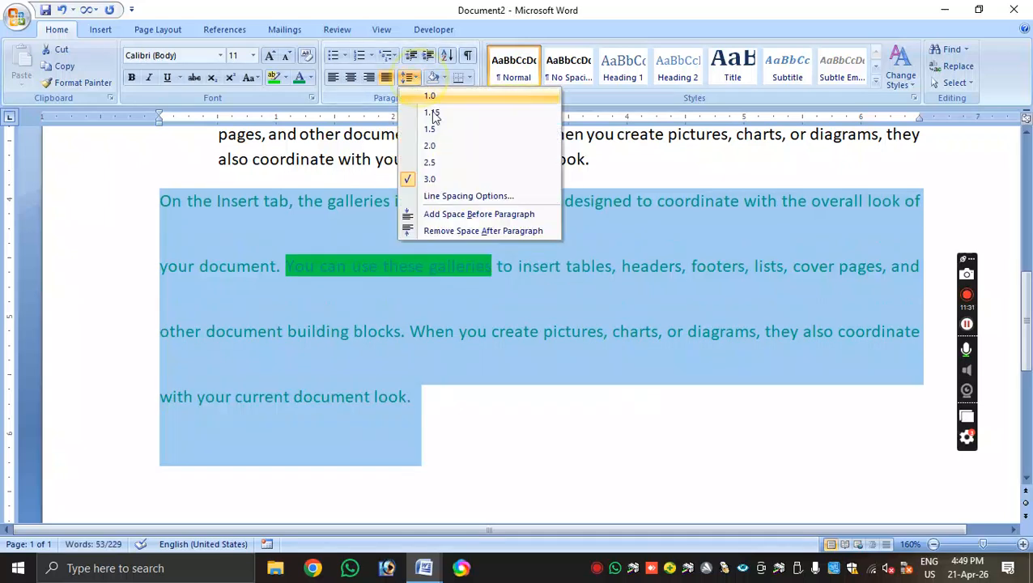
{"action": "left_click", "coordinate": [465, 196]}
{"action": "left_click", "coordinate": [643, 453]}
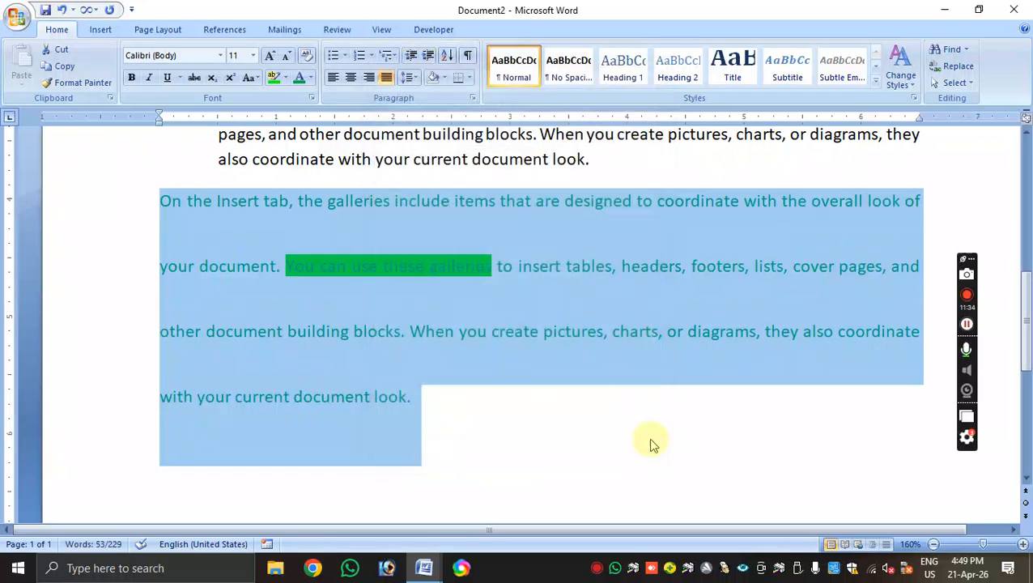
{"action": "left_click", "coordinate": [412, 84]}
{"action": "left_click", "coordinate": [416, 111]}
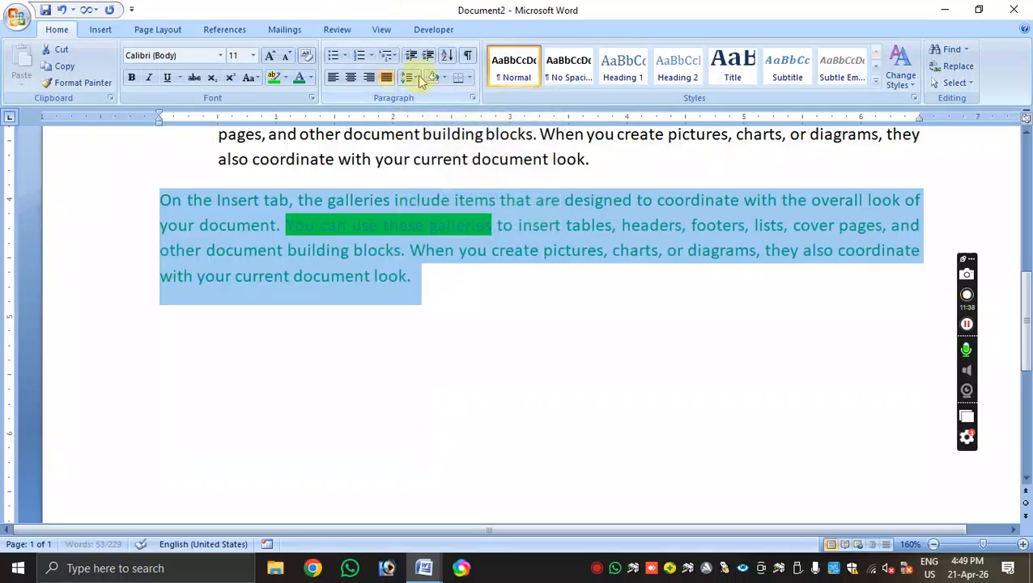
{"action": "left_click", "coordinate": [425, 81]}
{"action": "left_click", "coordinate": [422, 93]}
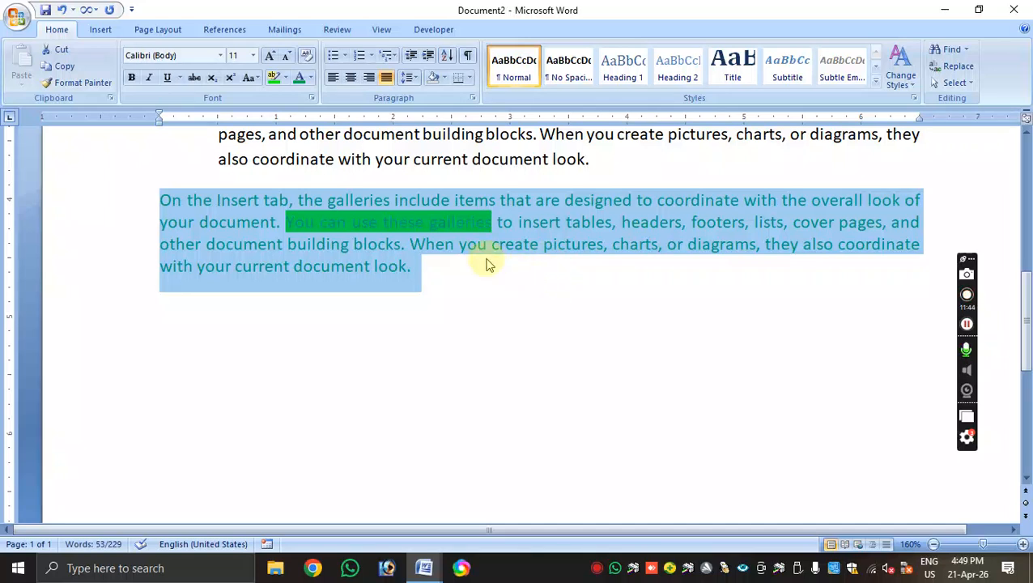
- Apply standard red shading behind the whole last paragraph
{"action": "left_click", "coordinate": [443, 80]}
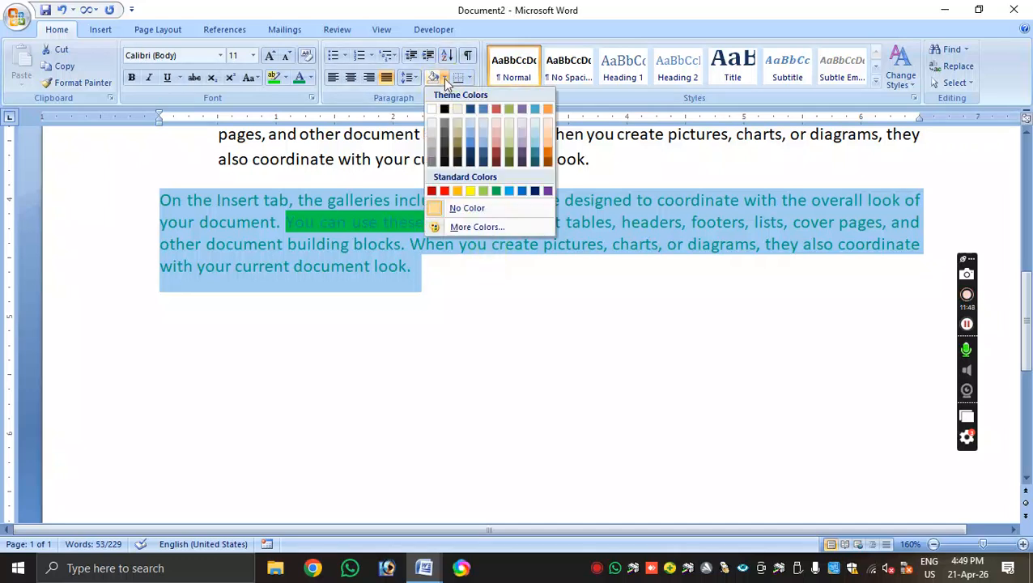
{"action": "left_click", "coordinate": [427, 295]}
{"action": "left_click", "coordinate": [429, 293]}
{"action": "mouse_move", "coordinate": [436, 288]}
{"action": "left_mouse_down"}
{"action": "mouse_move", "coordinate": [243, 222]}
{"action": "mouse_move", "coordinate": [203, 199]}
{"action": "mouse_move", "coordinate": [853, 240]}
{"action": "mouse_move", "coordinate": [322, 195]}
{"action": "mouse_move", "coordinate": [127, 202]}
{"action": "left_mouse_up"}
{"action": "left_click", "coordinate": [443, 80]}
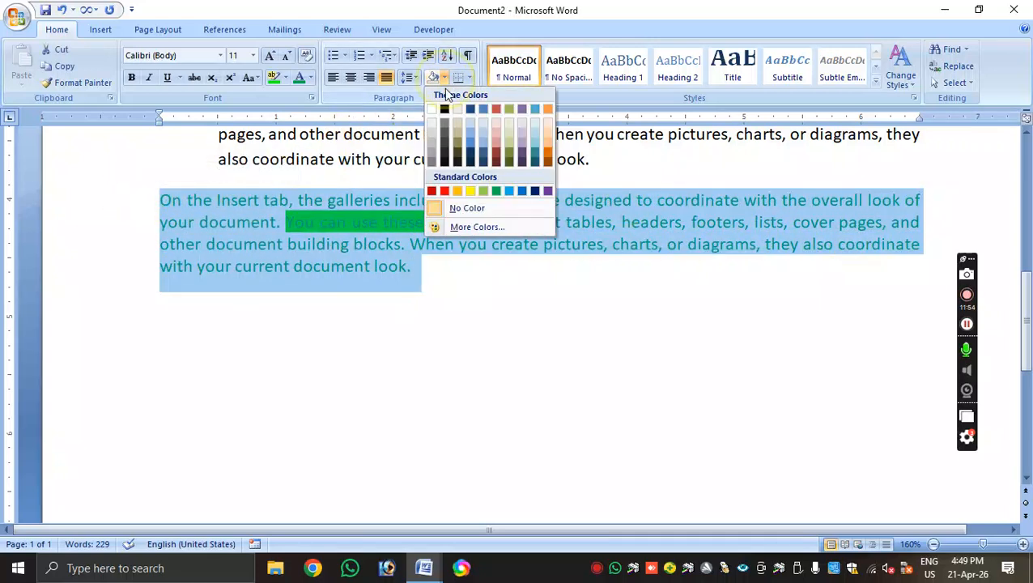
{"action": "left_click", "coordinate": [445, 192]}
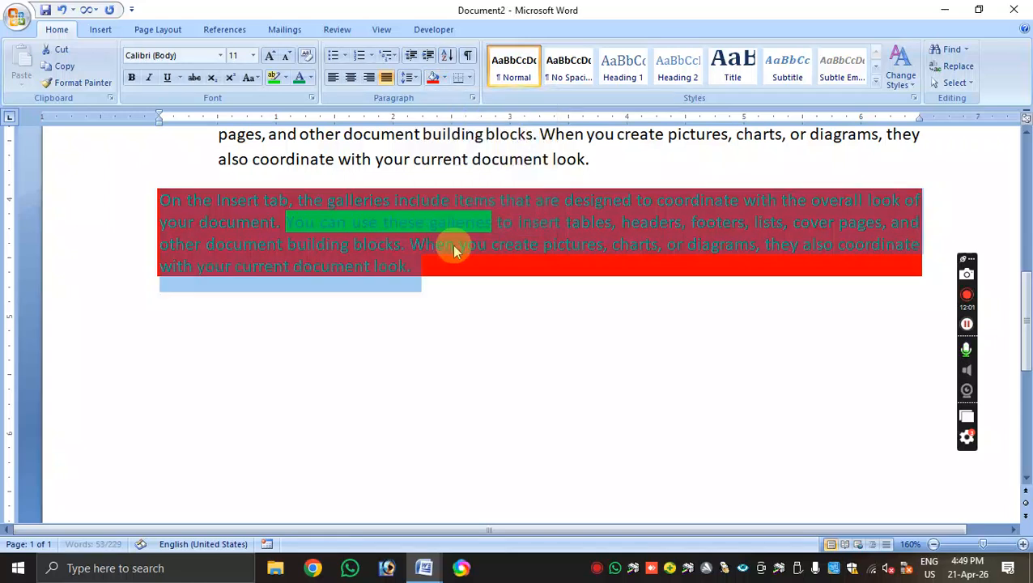
- Set the last paragraph's font color to standard yellow and look through the available border types
{"action": "left_click", "coordinate": [310, 77]}
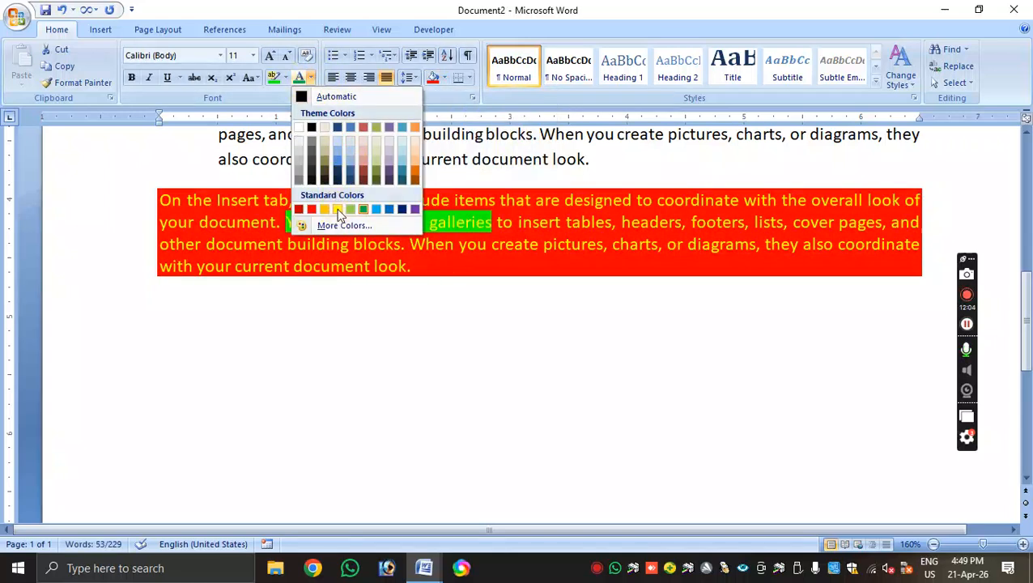
{"action": "left_click", "coordinate": [338, 211]}
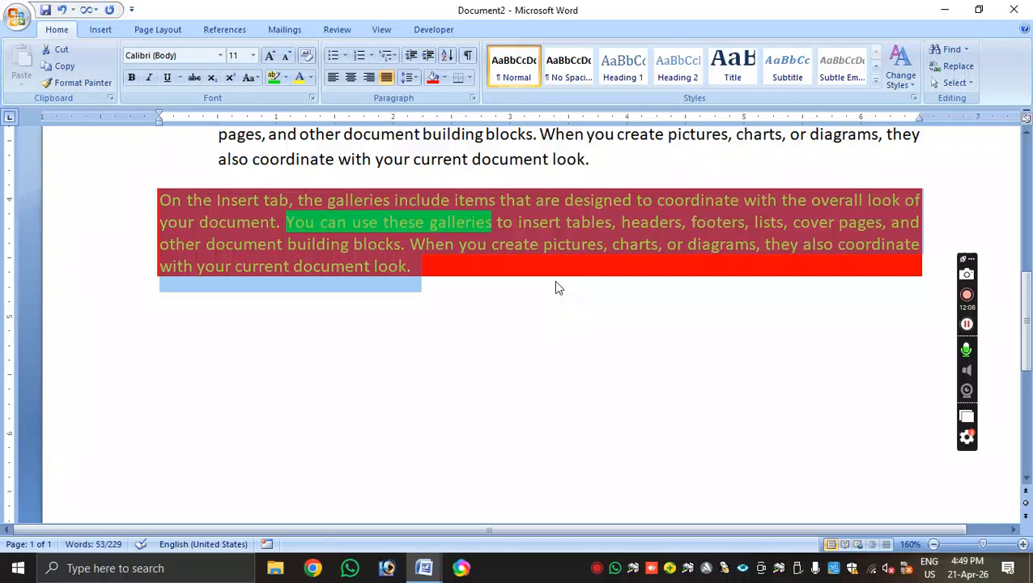
{"action": "left_click", "coordinate": [468, 78]}
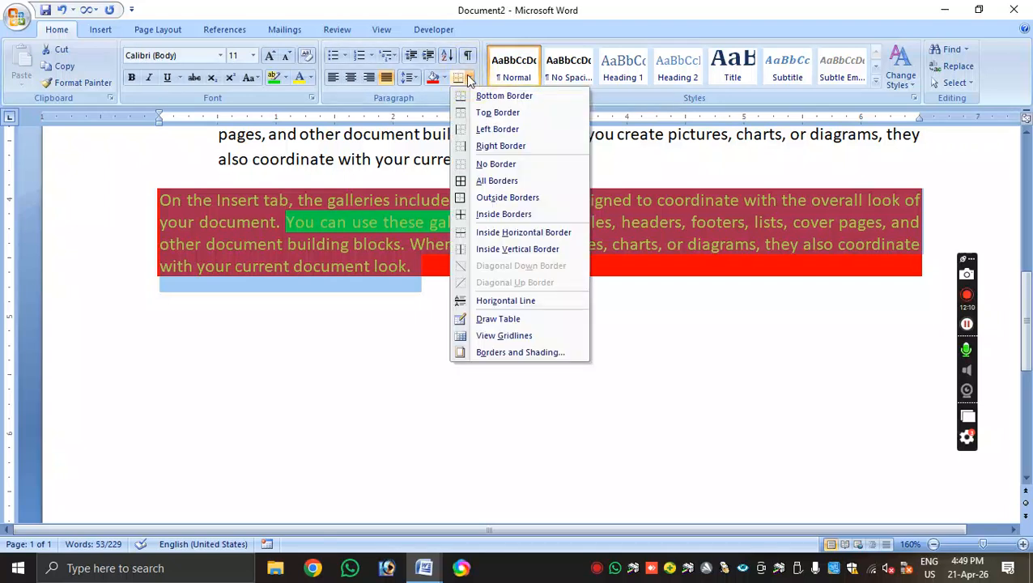
{"action": "left_click", "coordinate": [639, 320]}
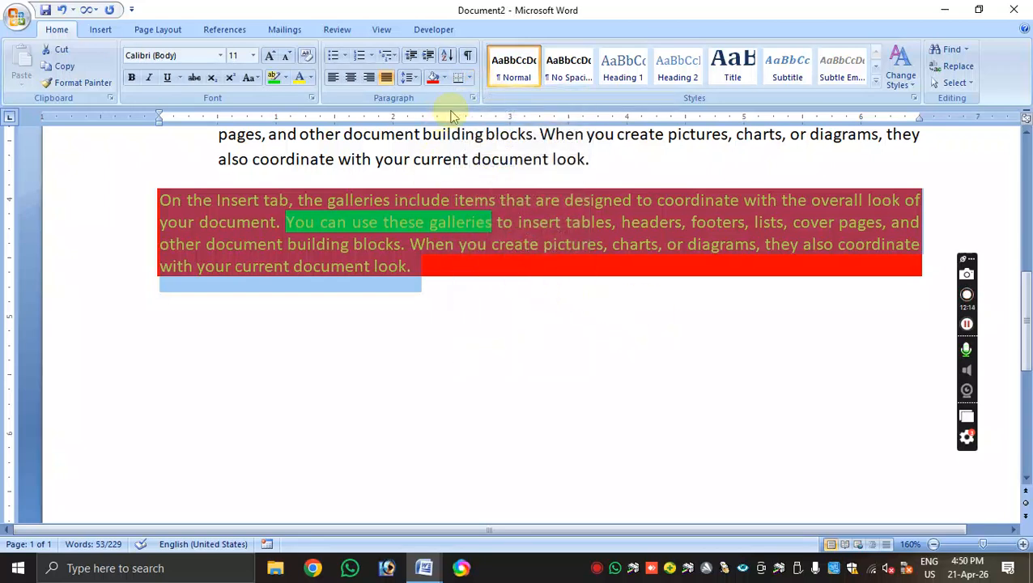